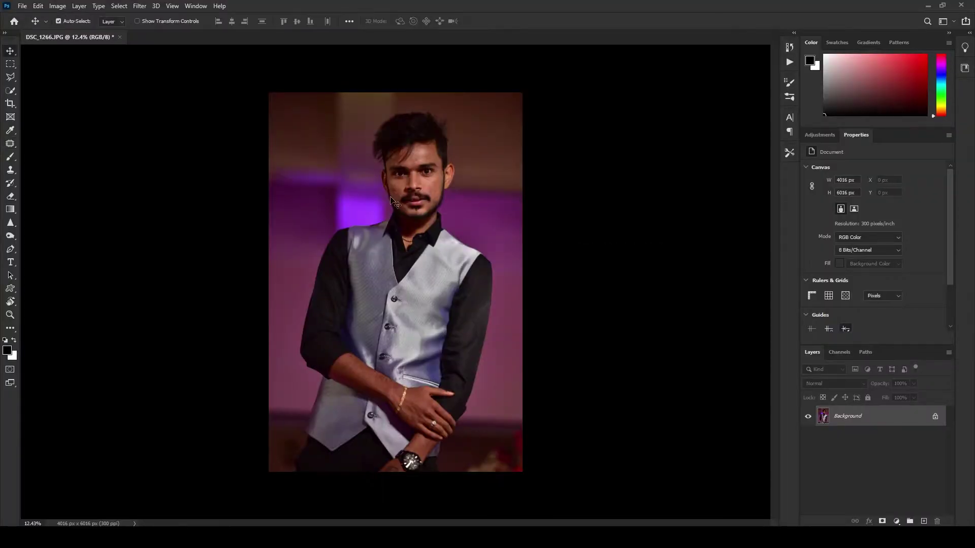
Play the Retouch 'Action 1' to build frequency-separation layers and launch SkinFiner.
{"action": "left_click", "coordinate": [789, 62]}
{"action": "left_click", "coordinate": [714, 129]}
{"action": "left_click", "coordinate": [716, 256]}
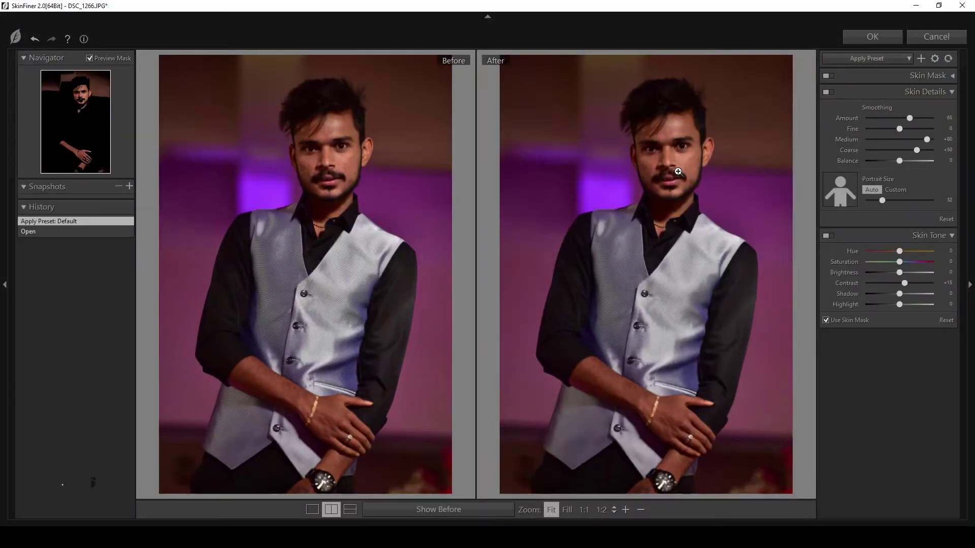
Turn off skin mask adjustments, set Amount 94, Fine +13, portrait size 36, brightness +3, then apply.
{"action": "left_click", "coordinate": [663, 174]}
{"action": "left_click", "coordinate": [828, 76]}
{"action": "left_click_drag", "start_coordinate": [899, 129], "coordinate": [929, 118]}
{"action": "left_click_drag", "start_coordinate": [886, 200], "coordinate": [886, 200]}
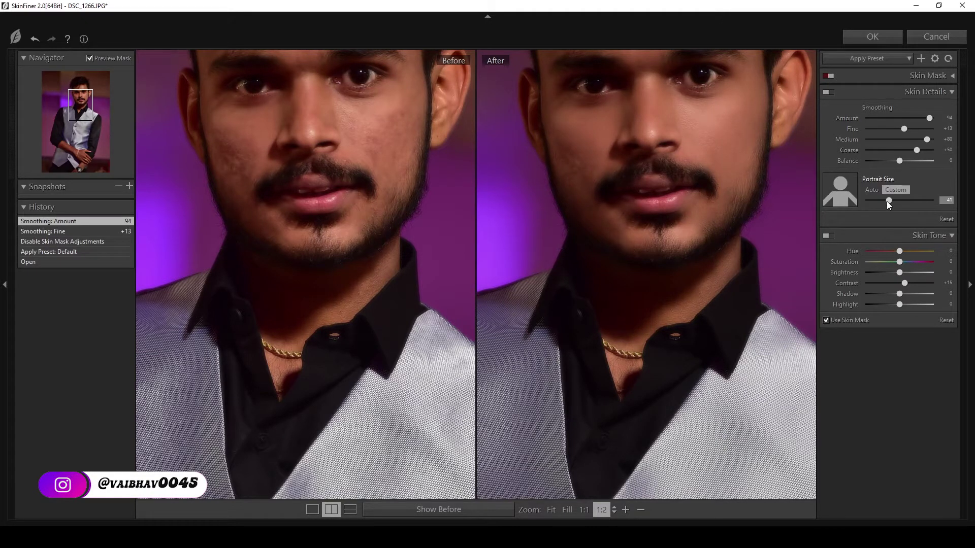
{"action": "left_click_drag", "start_coordinate": [899, 273], "coordinate": [902, 273]}
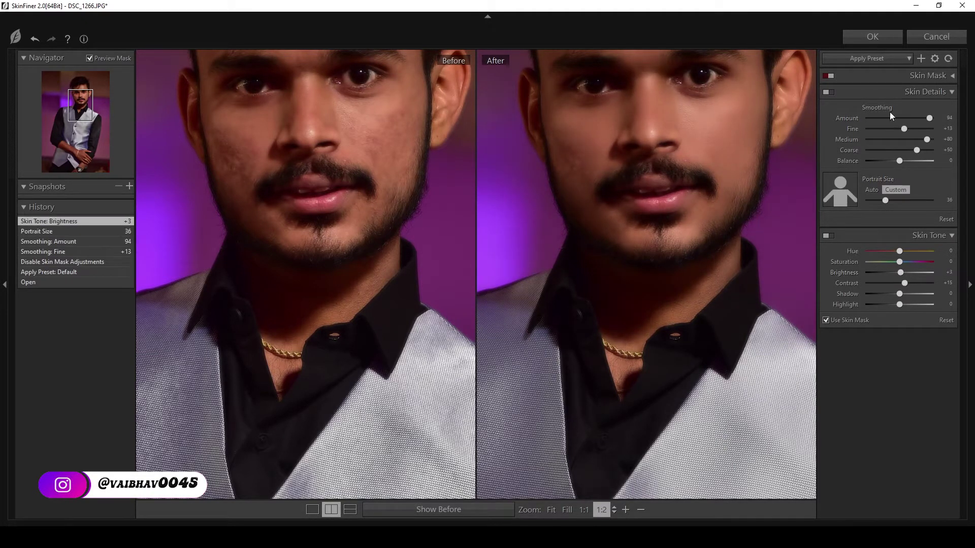
{"action": "left_click", "coordinate": [872, 36]}
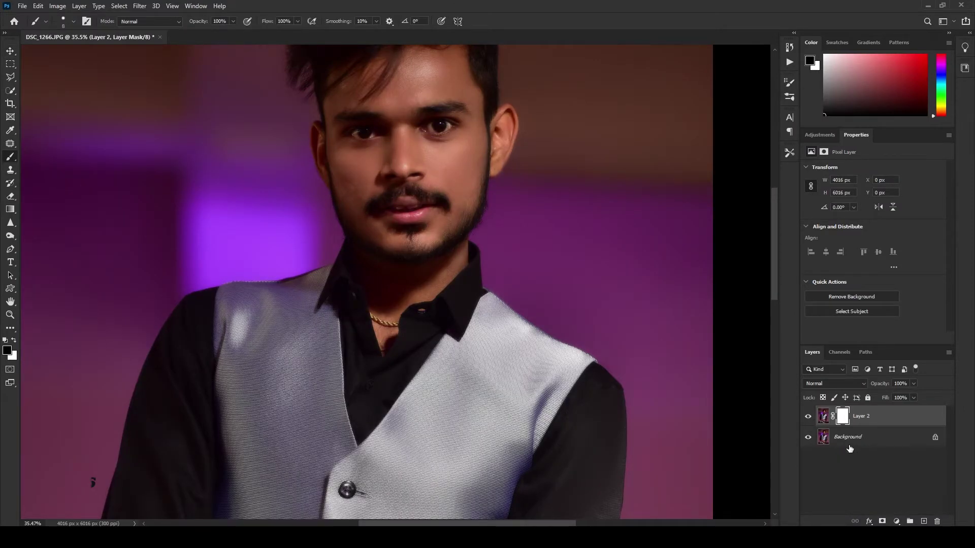
Hide the smoothed layer behind a black mask and make white the painting colour.
{"action": "key", "text": "x"}
{"action": "key", "text": "ctrl+i"}
{"action": "scroll", "coordinate": [389, 132], "scroll_direction": "up", "scroll_amount": 4}
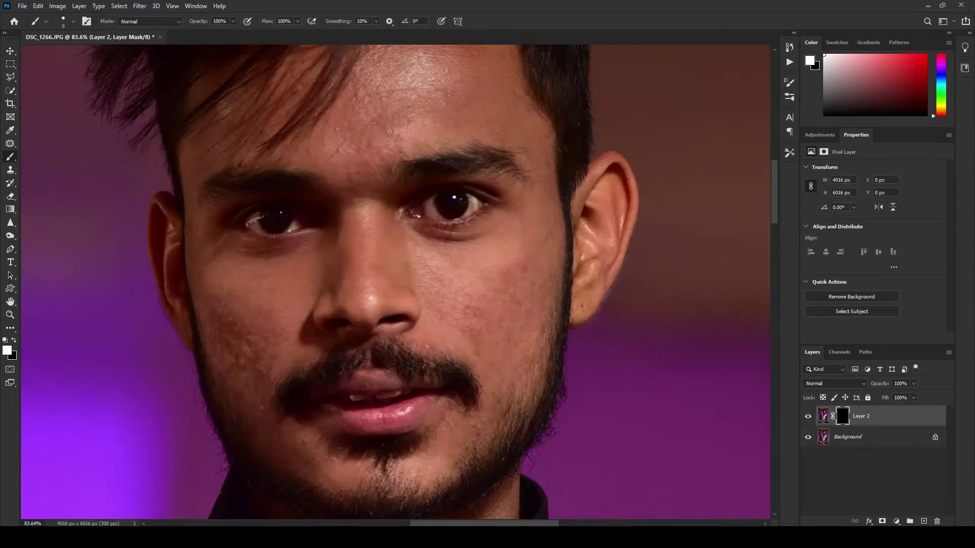
{"action": "scroll", "coordinate": [414, 113], "scroll_direction": "up", "scroll_amount": 2}
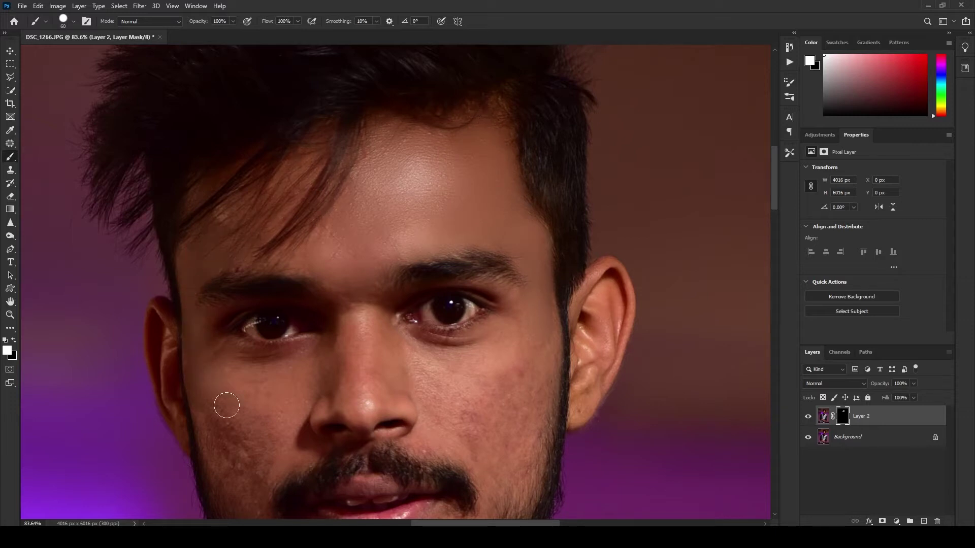
{"action": "scroll", "coordinate": [338, 28], "scroll_direction": "down", "scroll_amount": 1}
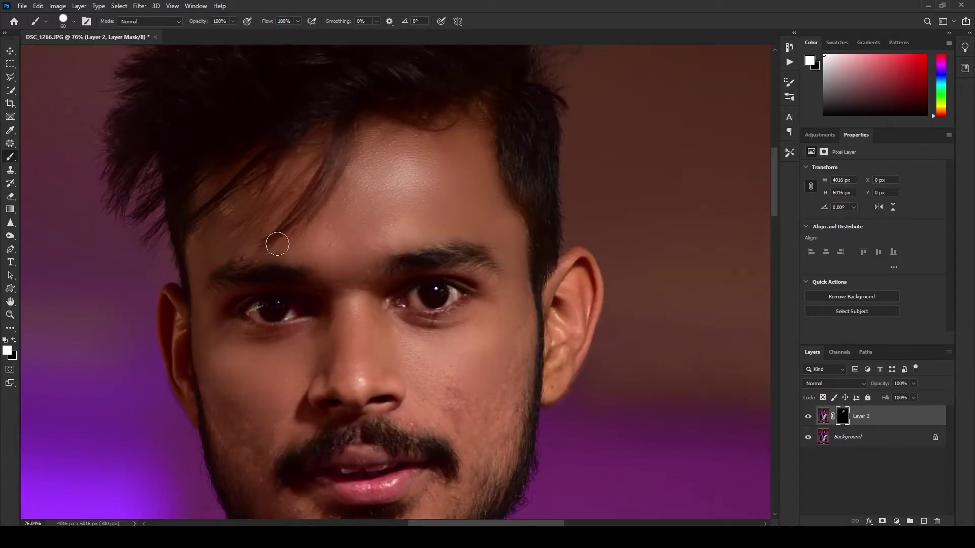
{"action": "scroll", "coordinate": [516, 368], "scroll_direction": "down", "scroll_amount": 3}
{"action": "scroll", "coordinate": [305, 294], "scroll_direction": "up", "scroll_amount": 3}
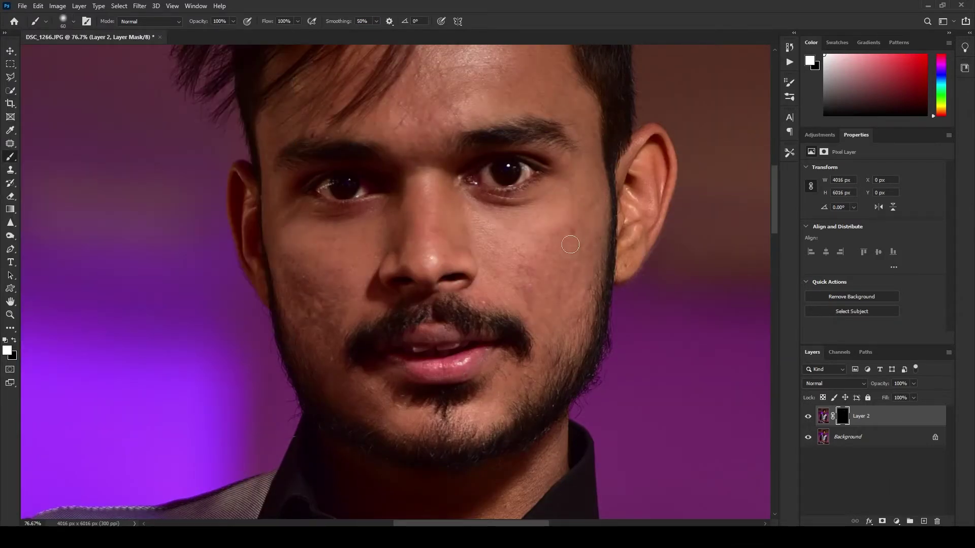
Paint the smoothing back onto the cheeks and facial skin with a 150 px brush at 8% smoothing.
{"action": "key", "text": "alt+8"}
{"action": "left_click", "coordinate": [536, 266]}
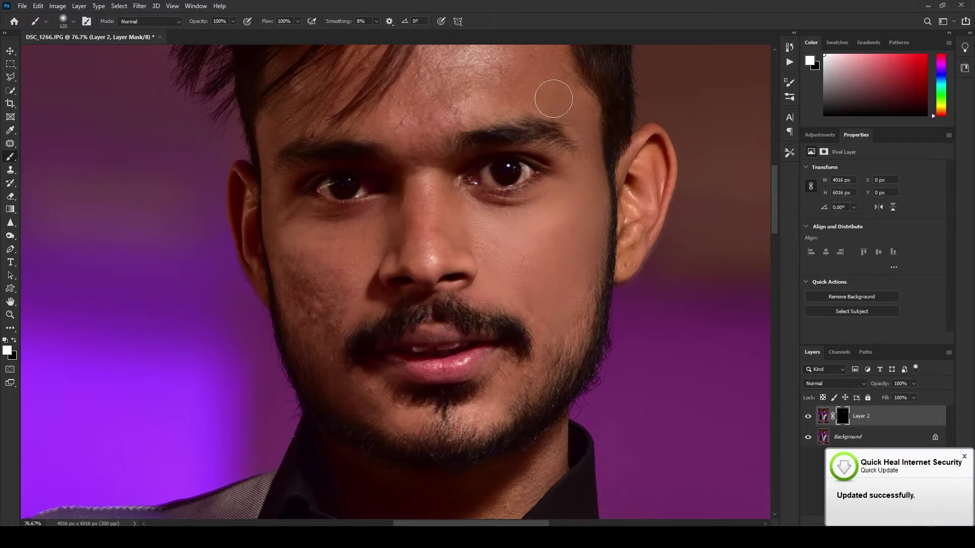
{"action": "key", "text": "bracketright"}
{"action": "scroll", "coordinate": [502, 78], "scroll_direction": "up", "scroll_amount": 2}
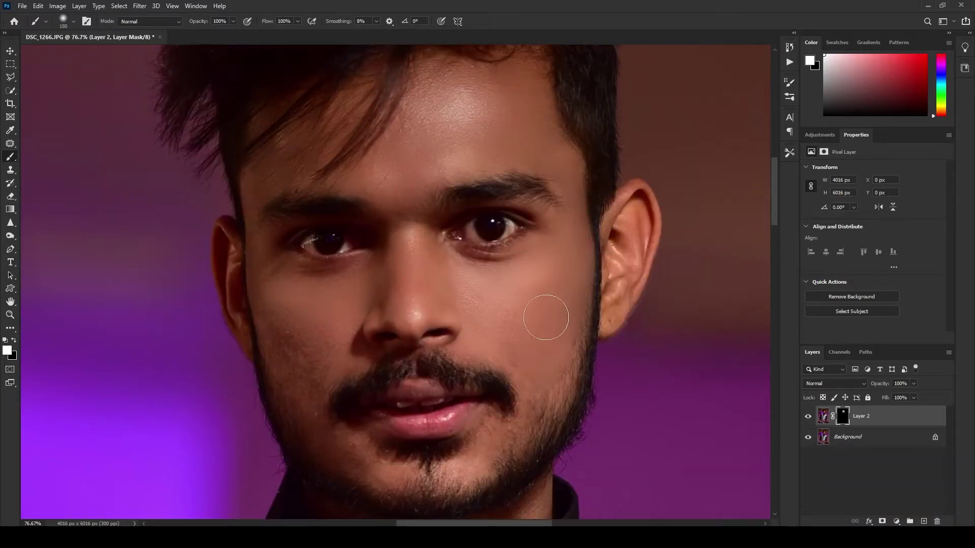
{"action": "scroll", "coordinate": [544, 381], "scroll_direction": "up", "scroll_amount": 5}
{"action": "scroll", "coordinate": [210, 239], "scroll_direction": "down", "scroll_amount": 4}
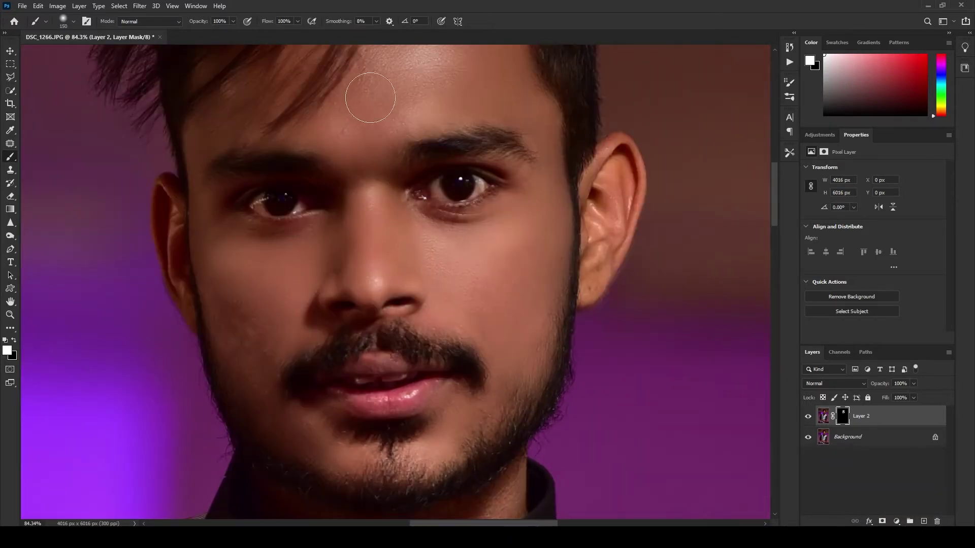
{"action": "scroll", "coordinate": [528, 330], "scroll_direction": "down", "scroll_amount": 5}
{"action": "scroll", "coordinate": [219, 370], "scroll_direction": "down", "scroll_amount": 5}
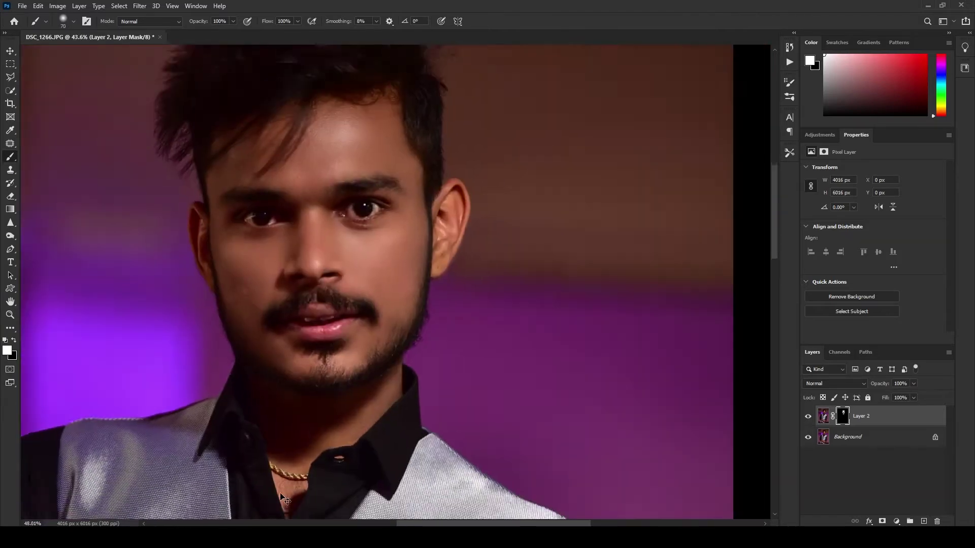
{"action": "scroll", "coordinate": [451, 365], "scroll_direction": "up", "scroll_amount": 5}
{"action": "scroll", "coordinate": [558, 386], "scroll_direction": "down", "scroll_amount": 5}
{"action": "scroll", "coordinate": [660, 401], "scroll_direction": "up", "scroll_amount": 1}
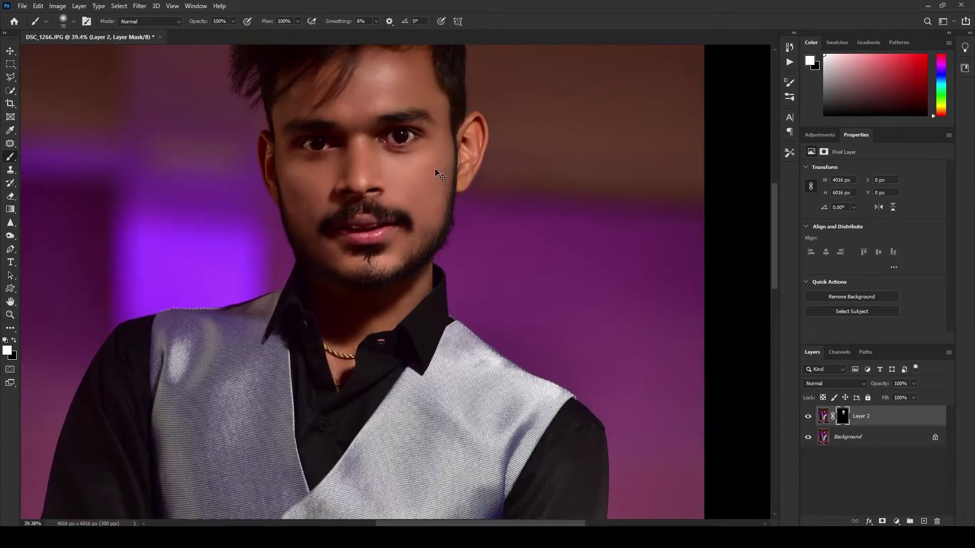
{"action": "scroll", "coordinate": [693, 412], "scroll_direction": "down", "scroll_amount": 1}
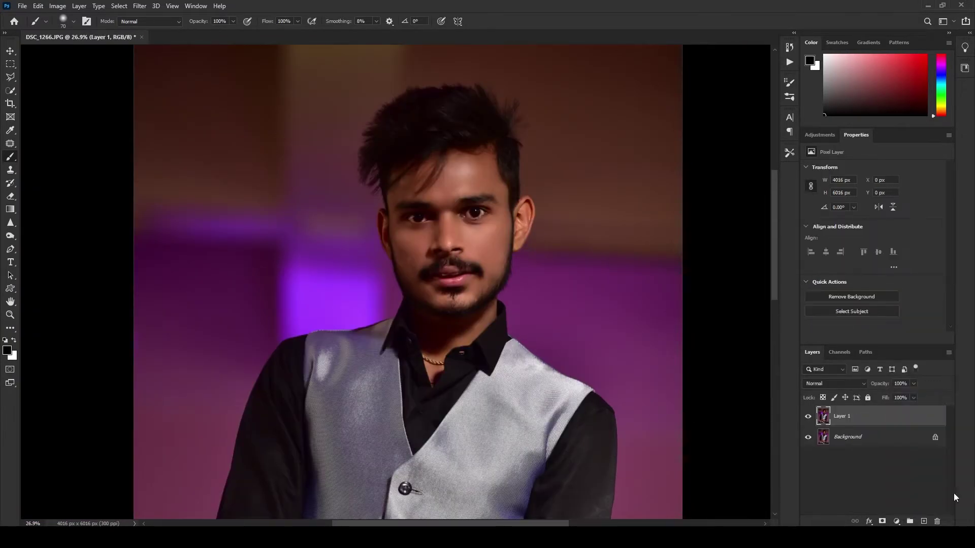
Add a Brightness/Contrast adjustment at brightness 93 and invert its mask to hide it.
{"action": "left_click", "coordinate": [896, 521]}
{"action": "left_click", "coordinate": [919, 371]}
{"action": "left_click_drag", "start_coordinate": [874, 194], "coordinate": [914, 196]}
{"action": "key", "text": "ctrl+i"}
{"action": "scroll", "coordinate": [371, 360], "scroll_direction": "up", "scroll_amount": 5}
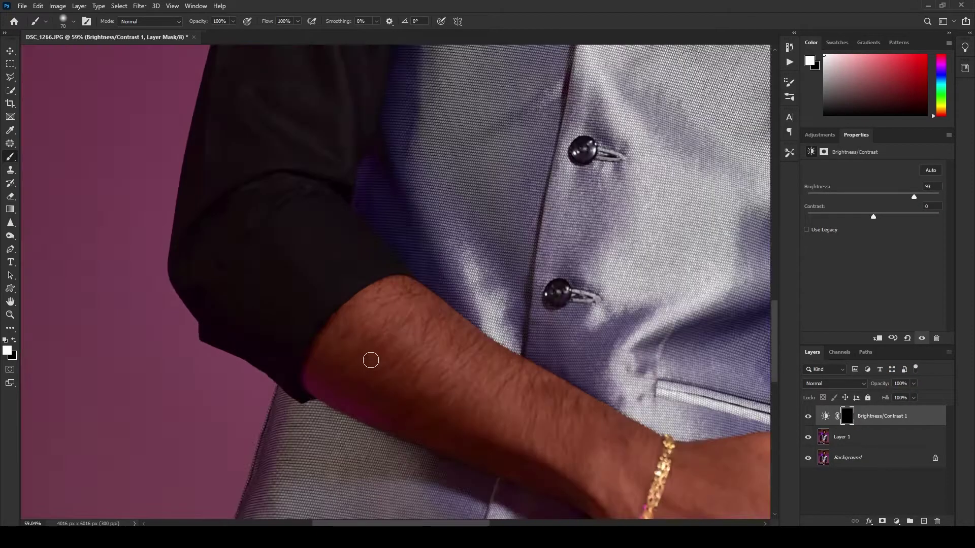
Paint the mask white over the forearm and hand to brighten them.
{"action": "mouse_move", "coordinate": [394, 302]}
{"action": "left_mouse_down"}
{"action": "mouse_move", "coordinate": [333, 363]}
{"action": "mouse_move", "coordinate": [450, 427]}
{"action": "mouse_move", "coordinate": [467, 335]}
{"action": "mouse_move", "coordinate": [580, 416]}
{"action": "mouse_move", "coordinate": [464, 431]}
{"action": "mouse_move", "coordinate": [625, 412]}
{"action": "left_mouse_up"}
{"action": "scroll", "coordinate": [625, 411], "scroll_direction": "down", "scroll_amount": 5}
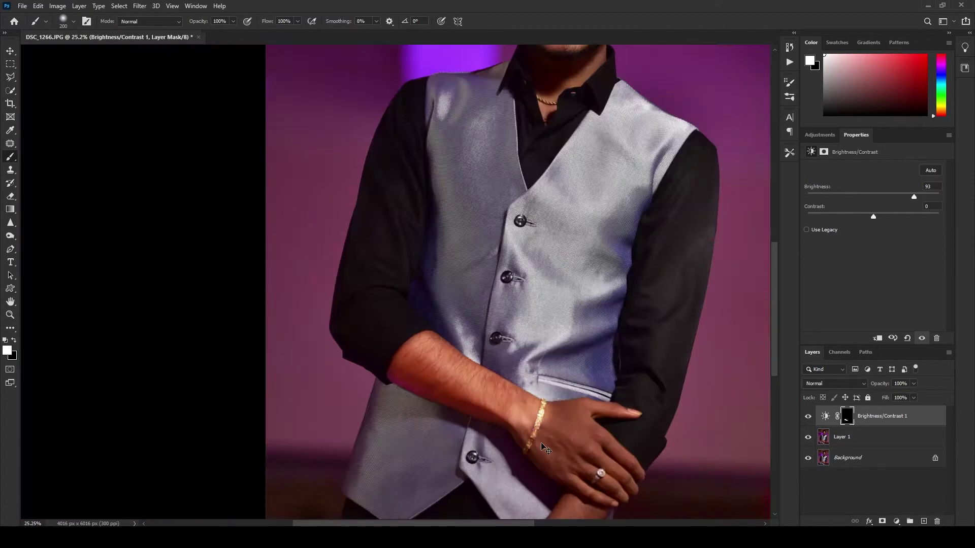
{"action": "scroll", "coordinate": [442, 353], "scroll_direction": "up", "scroll_amount": 5}
{"action": "mouse_move", "coordinate": [442, 354]}
{"action": "left_mouse_down"}
{"action": "mouse_move", "coordinate": [559, 474]}
{"action": "mouse_move", "coordinate": [574, 366]}
{"action": "mouse_move", "coordinate": [595, 442]}
{"action": "left_mouse_up"}
{"action": "scroll", "coordinate": [559, 474], "scroll_direction": "down", "scroll_amount": 2}
Extend the brightening over the thumb, fingers and wrist around the watch.
{"action": "mouse_move", "coordinate": [593, 354]}
{"action": "left_mouse_down"}
{"action": "mouse_move", "coordinate": [690, 370]}
{"action": "mouse_move", "coordinate": [655, 365]}
{"action": "mouse_move", "coordinate": [624, 412]}
{"action": "mouse_move", "coordinate": [622, 433]}
{"action": "mouse_move", "coordinate": [671, 487]}
{"action": "mouse_move", "coordinate": [625, 446]}
{"action": "mouse_move", "coordinate": [540, 480]}
{"action": "mouse_move", "coordinate": [559, 501]}
{"action": "mouse_move", "coordinate": [579, 502]}
{"action": "left_mouse_up"}
{"action": "scroll", "coordinate": [625, 446], "scroll_direction": "down", "scroll_amount": 1}
{"action": "scroll", "coordinate": [579, 502], "scroll_direction": "down", "scroll_amount": 5}
{"action": "scroll", "coordinate": [565, 461], "scroll_direction": "up", "scroll_amount": 5}
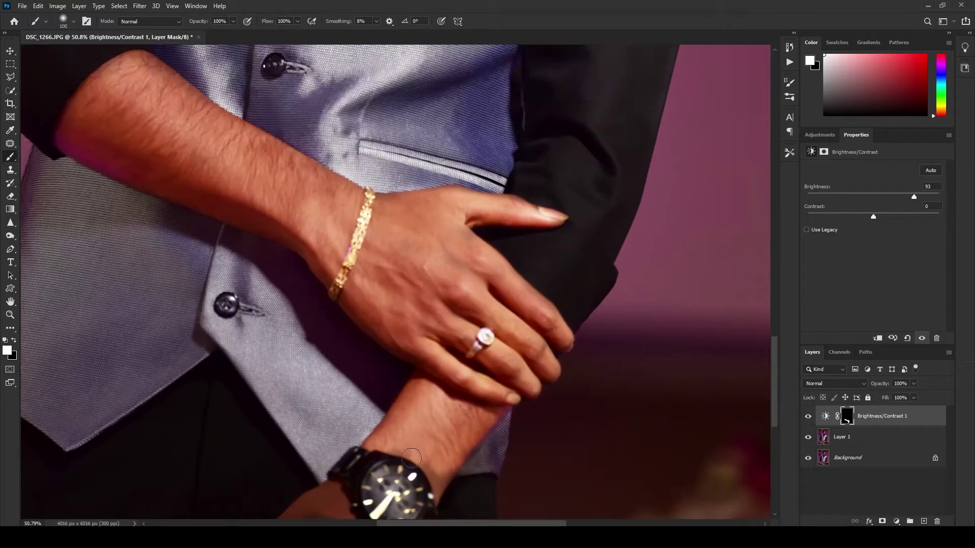
{"action": "scroll", "coordinate": [359, 424], "scroll_direction": "down", "scroll_amount": 2}
{"action": "mouse_move", "coordinate": [413, 407]}
{"action": "left_mouse_down"}
{"action": "mouse_move", "coordinate": [423, 401]}
{"action": "mouse_move", "coordinate": [358, 433]}
{"action": "left_mouse_up"}
{"action": "scroll", "coordinate": [482, 289], "scroll_direction": "down", "scroll_amount": 2}
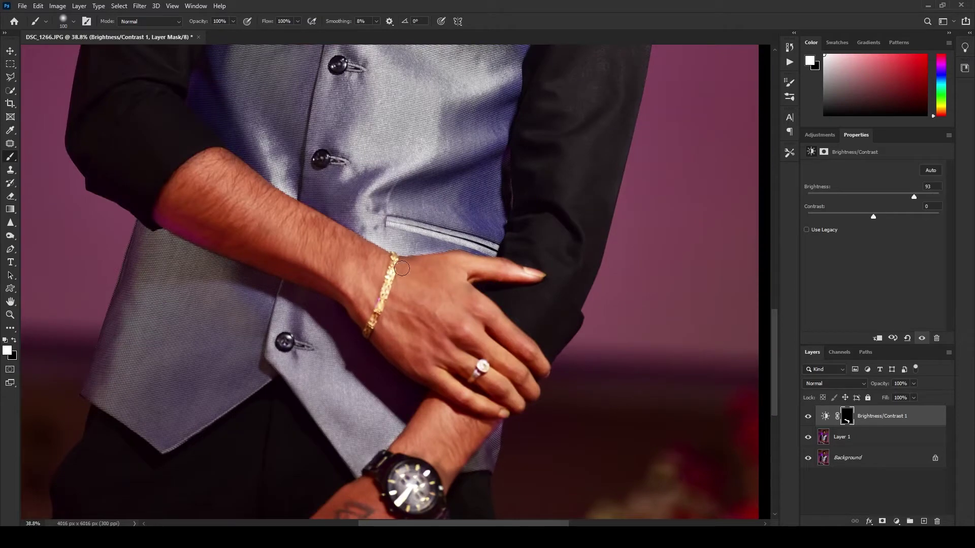
{"action": "scroll", "coordinate": [402, 268], "scroll_direction": "down", "scroll_amount": 3}
{"action": "left_click", "coordinate": [896, 522]}
Add a second Brightness/Contrast at brightness 32, invert its mask and set a 150 px brush.
{"action": "left_click", "coordinate": [927, 374]}
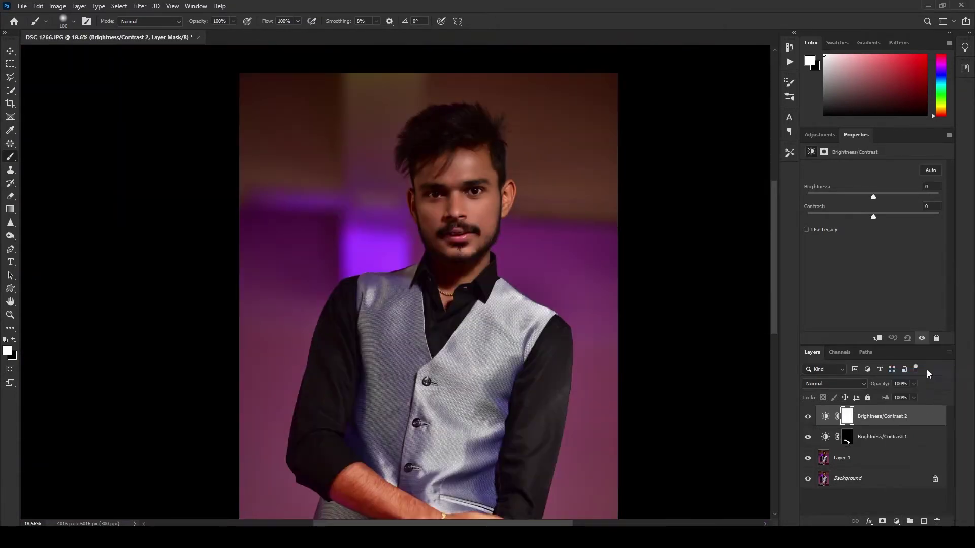
{"action": "left_click_drag", "start_coordinate": [874, 197], "coordinate": [887, 197]}
{"action": "key", "text": "ctrl+i"}
{"action": "scroll", "coordinate": [479, 184], "scroll_direction": "up", "scroll_amount": 5}
{"action": "key", "text": "bracketright"}
{"action": "key", "text": "bracketright"}
Paint white over the forehead, brow, nose, cheeks and under-eye areas.
{"action": "mouse_move", "coordinate": [478, 185]}
{"action": "left_mouse_down"}
{"action": "mouse_move", "coordinate": [446, 301]}
{"action": "mouse_move", "coordinate": [355, 386]}
{"action": "mouse_move", "coordinate": [213, 345]}
{"action": "mouse_move", "coordinate": [243, 432]}
{"action": "mouse_move", "coordinate": [457, 424]}
{"action": "mouse_move", "coordinate": [502, 391]}
{"action": "left_mouse_up"}
{"action": "scroll", "coordinate": [244, 431], "scroll_direction": "down", "scroll_amount": 2}
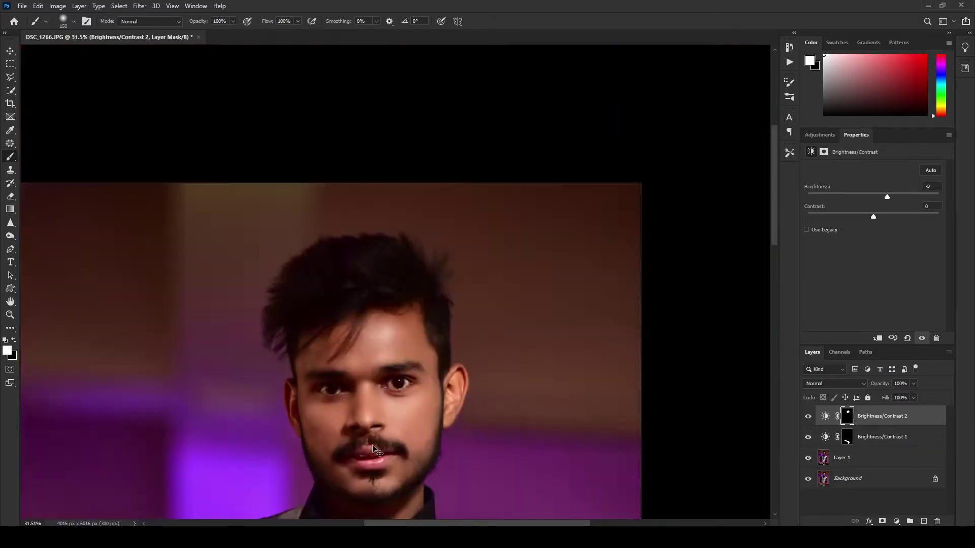
{"action": "scroll", "coordinate": [385, 367], "scroll_direction": "up", "scroll_amount": 2}
{"action": "scroll", "coordinate": [334, 431], "scroll_direction": "down", "scroll_amount": 2}
{"action": "scroll", "coordinate": [379, 459], "scroll_direction": "up", "scroll_amount": 2}
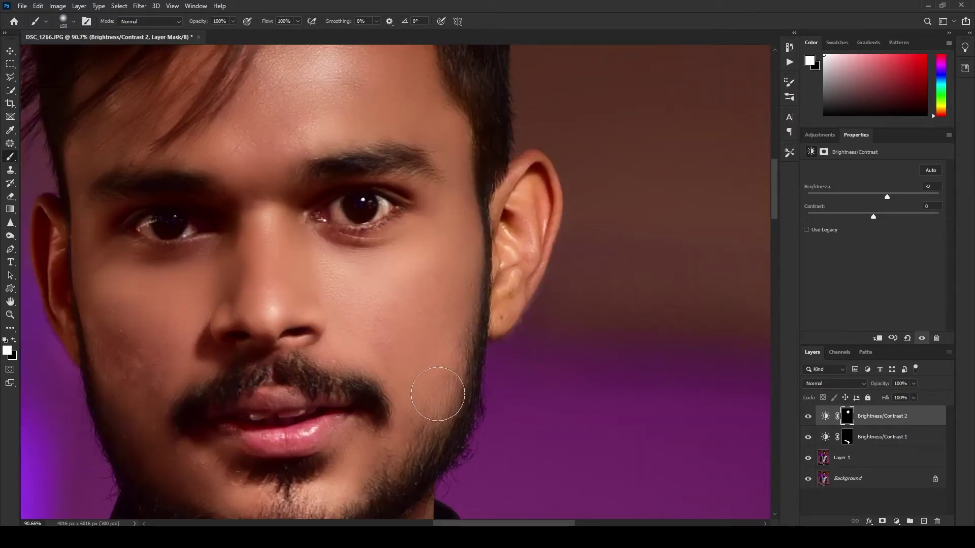
{"action": "scroll", "coordinate": [447, 392], "scroll_direction": "down", "scroll_amount": 1}
{"action": "scroll", "coordinate": [321, 343], "scroll_direction": "down", "scroll_amount": 3}
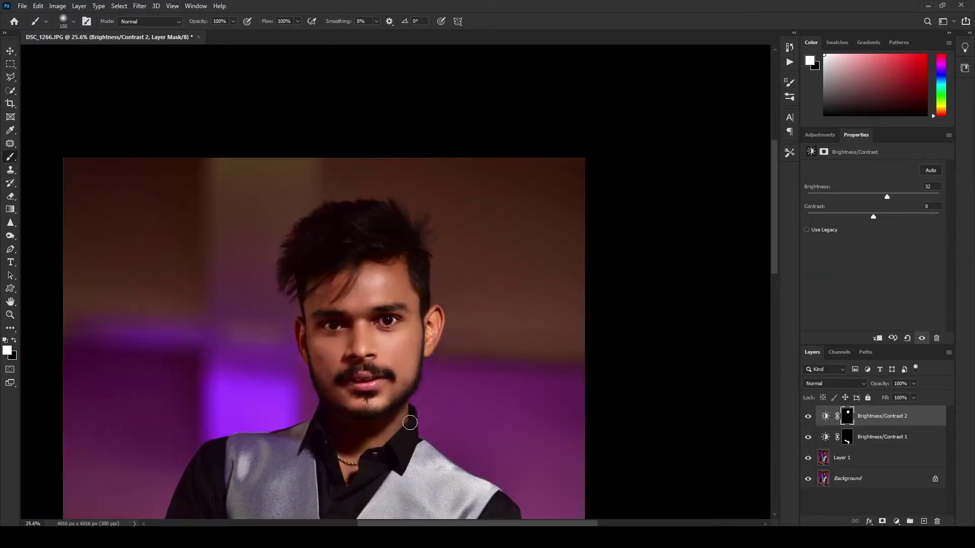
{"action": "scroll", "coordinate": [355, 420], "scroll_direction": "up", "scroll_amount": 3}
{"action": "scroll", "coordinate": [345, 439], "scroll_direction": "down", "scroll_amount": 5}
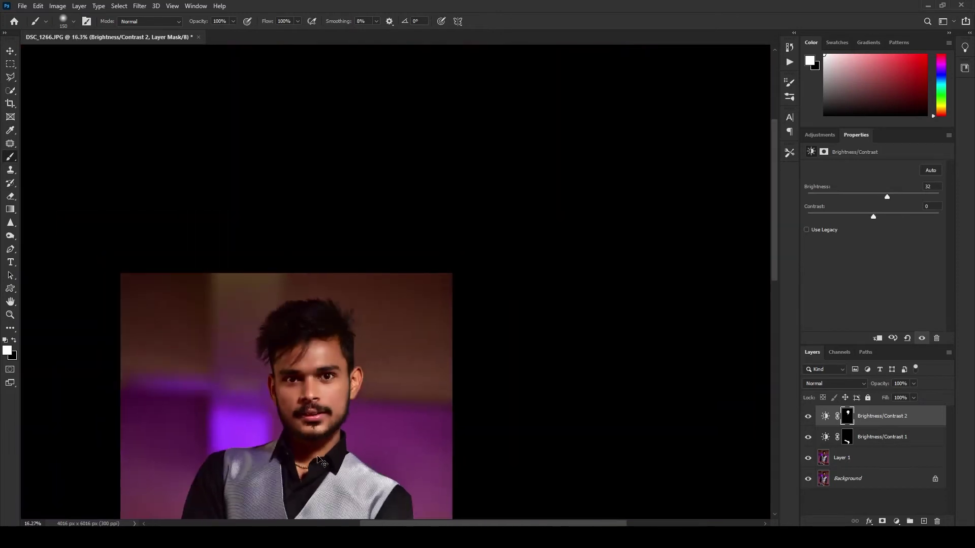
{"action": "scroll", "coordinate": [505, 303], "scroll_direction": "down", "scroll_amount": 1}
Stamp all visible layers into a new layer and open the Camera Raw Filter on it.
{"action": "key", "text": "ctrl+shift+alt+e"}
{"action": "left_click", "coordinate": [140, 6]}
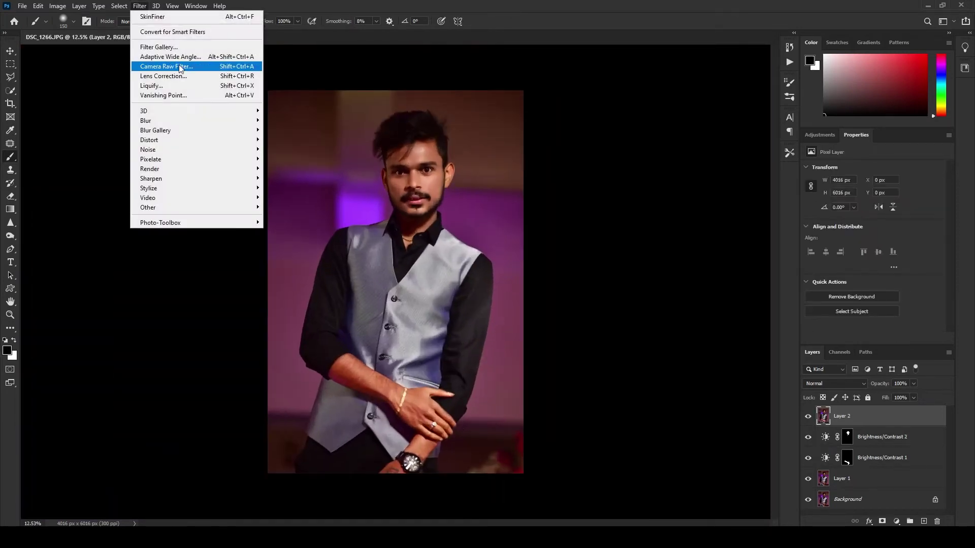
{"action": "left_click", "coordinate": [168, 65]}
{"action": "scroll", "coordinate": [755, 143], "scroll_direction": "up", "scroll_amount": 10}
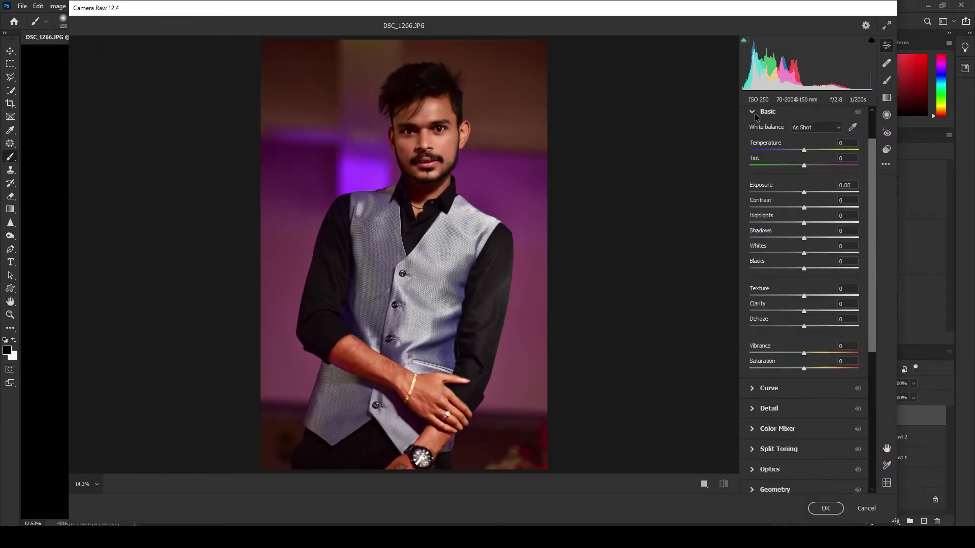
{"action": "scroll", "coordinate": [755, 143], "scroll_direction": "up", "scroll_amount": 2}
{"action": "scroll", "coordinate": [525, 218], "scroll_direction": "up", "scroll_amount": 2}
{"action": "scroll", "coordinate": [525, 218], "scroll_direction": "up", "scroll_amount": 2}
{"action": "scroll", "coordinate": [525, 218], "scroll_direction": "up", "scroll_amount": 1}
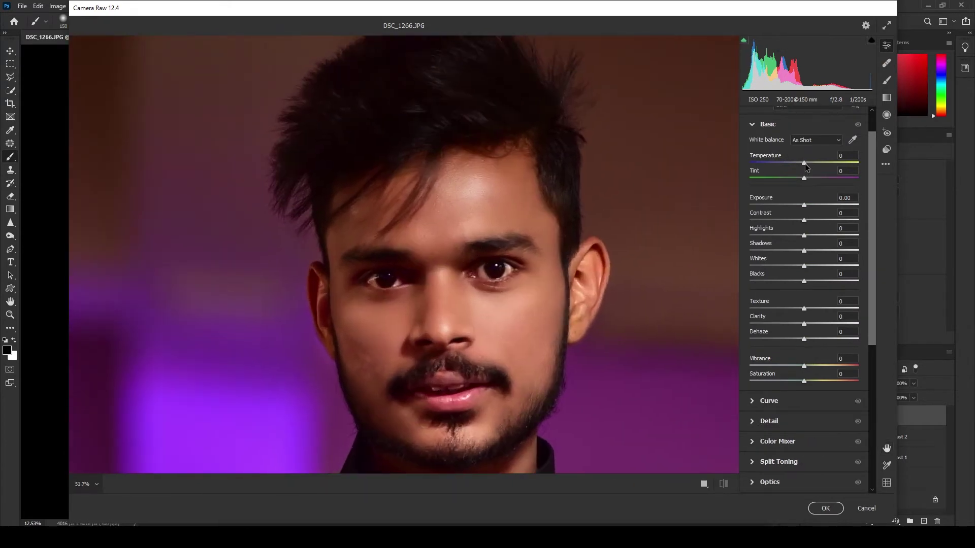
Grade with Contrast +20, Blacks +25, Clarity +16 and Vibrance +50, then apply.
{"action": "left_click_drag", "start_coordinate": [803, 163], "coordinate": [807, 163]}
{"action": "mouse_move", "coordinate": [805, 220]}
{"action": "left_mouse_down"}
{"action": "mouse_move", "coordinate": [814, 220]}
{"action": "mouse_move", "coordinate": [810, 235]}
{"action": "mouse_move", "coordinate": [792, 251]}
{"action": "mouse_move", "coordinate": [809, 235]}
{"action": "left_mouse_up"}
{"action": "left_click_drag", "start_coordinate": [803, 281], "coordinate": [817, 280]}
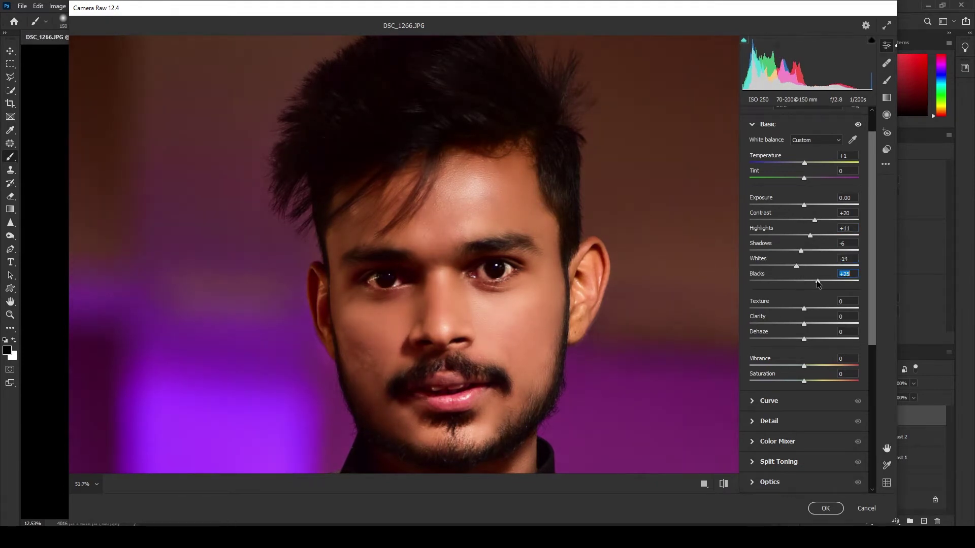
{"action": "key", "text": "ctrl+minus"}
{"action": "left_click_drag", "start_coordinate": [804, 323], "coordinate": [812, 323]}
{"action": "mouse_move", "coordinate": [804, 366]}
{"action": "left_mouse_down"}
{"action": "mouse_move", "coordinate": [818, 365]}
{"action": "mouse_move", "coordinate": [796, 379]}
{"action": "mouse_move", "coordinate": [830, 366]}
{"action": "mouse_move", "coordinate": [796, 381]}
{"action": "left_mouse_up"}
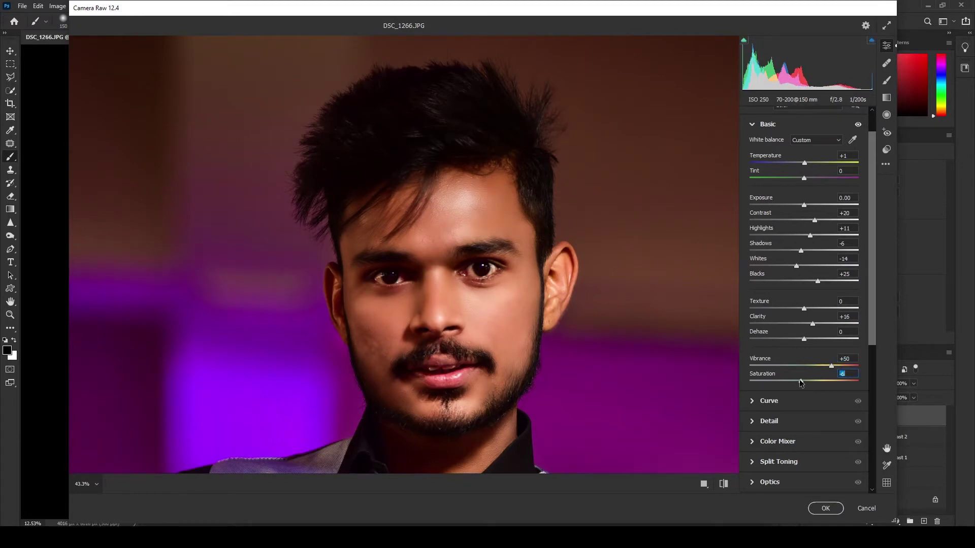
{"action": "key", "text": "ctrl+0"}
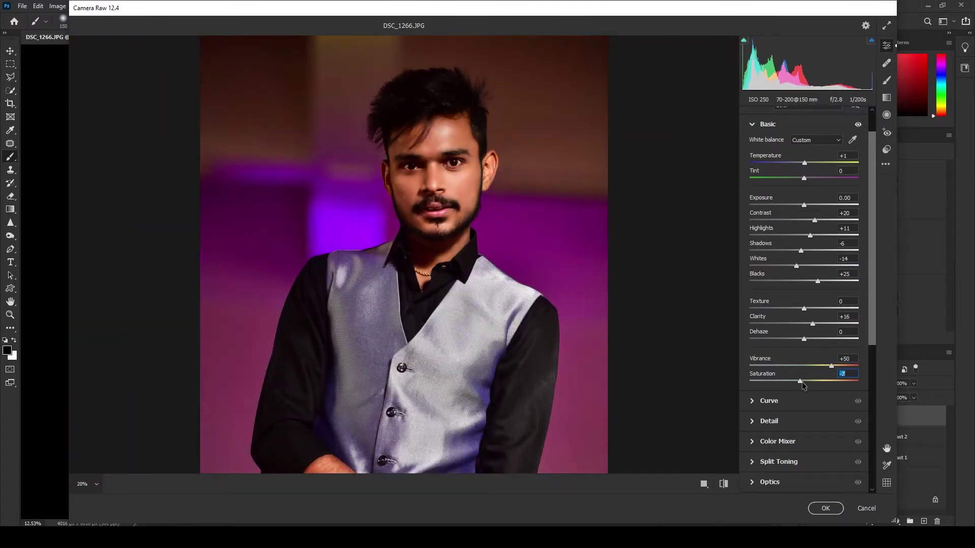
{"action": "key", "text": "Return"}
Give the graded layer a black mask and paint white over the forehead, cheeks and nose.
{"action": "scroll", "coordinate": [376, 184], "scroll_direction": "up", "scroll_amount": 3}
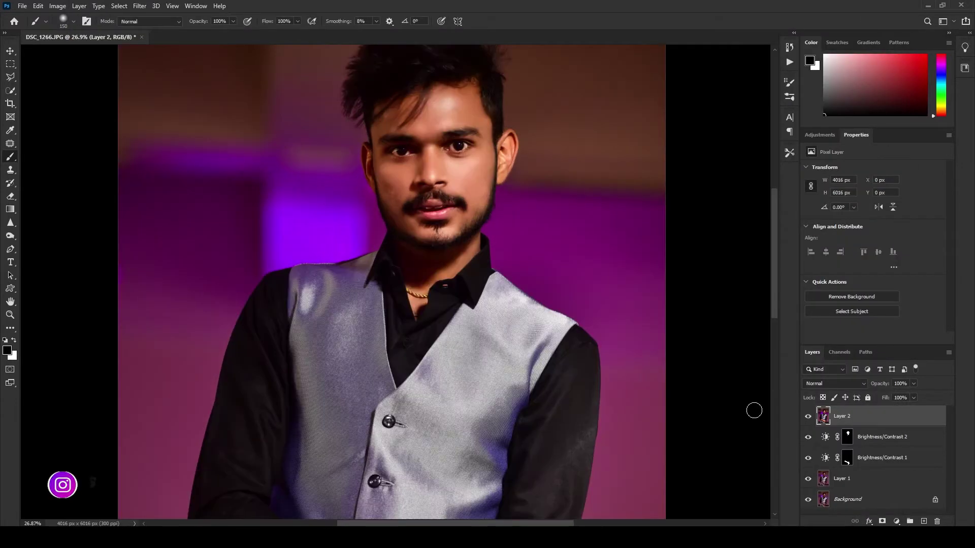
{"action": "left_click", "coordinate": [882, 522], "text": "alt"}
{"action": "key", "text": "x"}
{"action": "scroll", "coordinate": [460, 132], "scroll_direction": "up", "scroll_amount": 6}
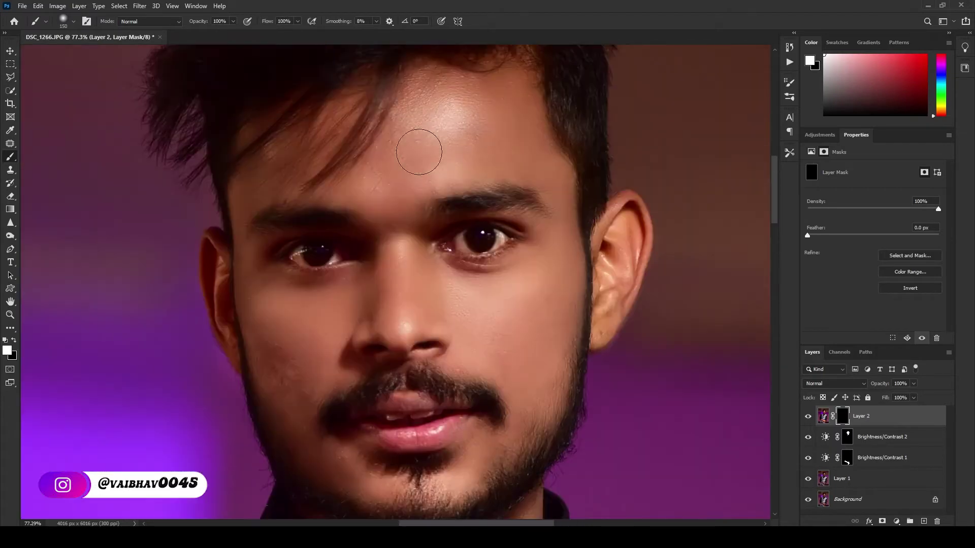
{"action": "mouse_move", "coordinate": [236, 172]}
{"action": "left_mouse_down"}
{"action": "mouse_move", "coordinate": [416, 284]}
{"action": "mouse_move", "coordinate": [553, 229]}
{"action": "mouse_move", "coordinate": [304, 390]}
{"action": "mouse_move", "coordinate": [212, 293]}
{"action": "mouse_move", "coordinate": [447, 472]}
{"action": "mouse_move", "coordinate": [398, 269]}
{"action": "mouse_move", "coordinate": [279, 192]}
{"action": "left_mouse_up"}
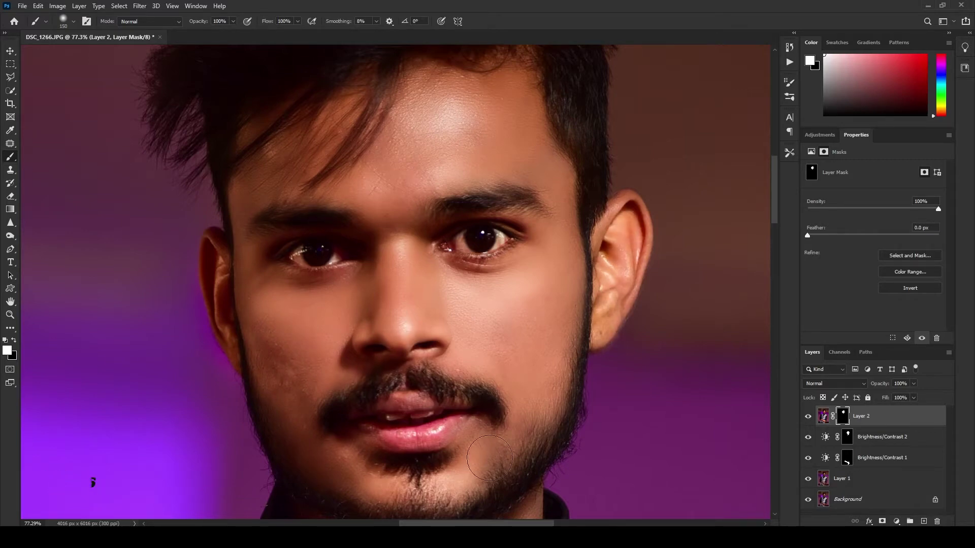
Reveal the brighter, smoother grade on the forearm skin, then switch to black paint.
{"action": "scroll", "coordinate": [335, 474], "scroll_direction": "down", "scroll_amount": 3}
{"action": "scroll", "coordinate": [337, 508], "scroll_direction": "down", "scroll_amount": 4}
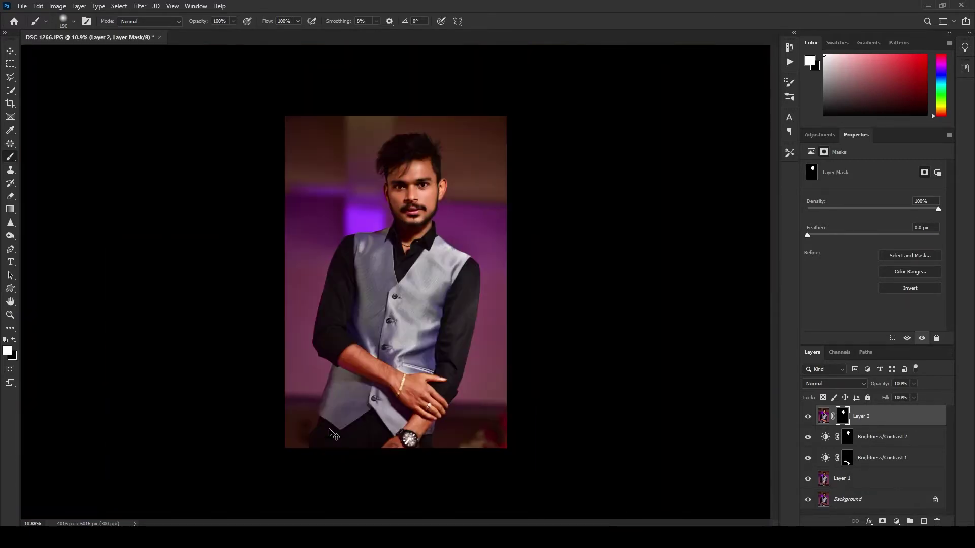
{"action": "scroll", "coordinate": [301, 375], "scroll_direction": "up", "scroll_amount": 3}
{"action": "left_click_drag", "start_coordinate": [332, 349], "coordinate": [408, 430]}
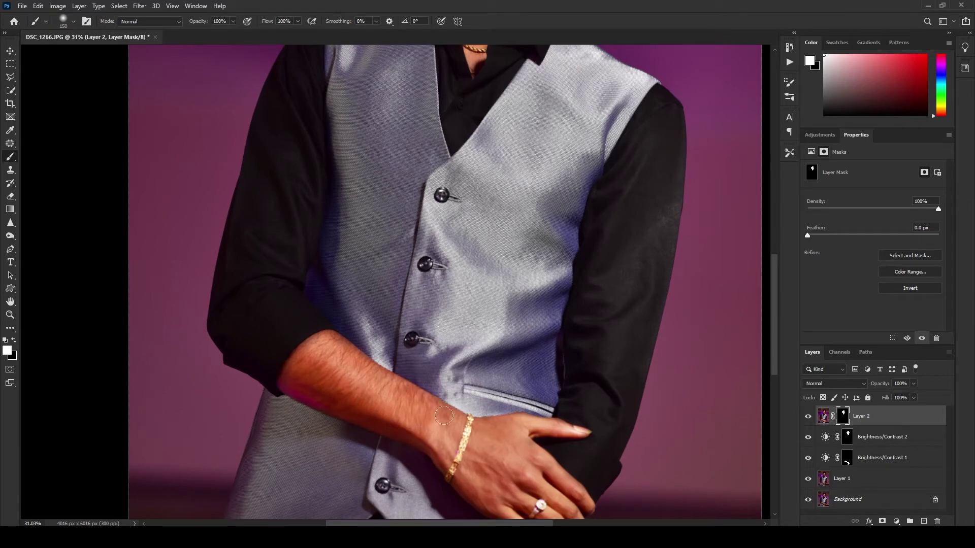
{"action": "scroll", "coordinate": [487, 478], "scroll_direction": "down", "scroll_amount": 2}
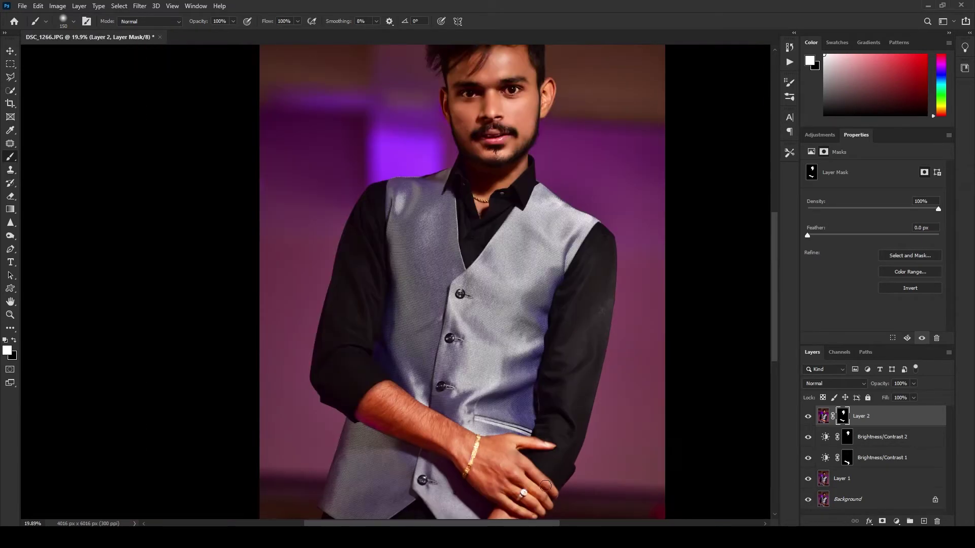
{"action": "scroll", "coordinate": [545, 486], "scroll_direction": "up", "scroll_amount": 2}
{"action": "scroll", "coordinate": [377, 491], "scroll_direction": "down", "scroll_amount": 3}
{"action": "key", "text": "x"}
{"action": "scroll", "coordinate": [437, 498], "scroll_direction": "up", "scroll_amount": 1}
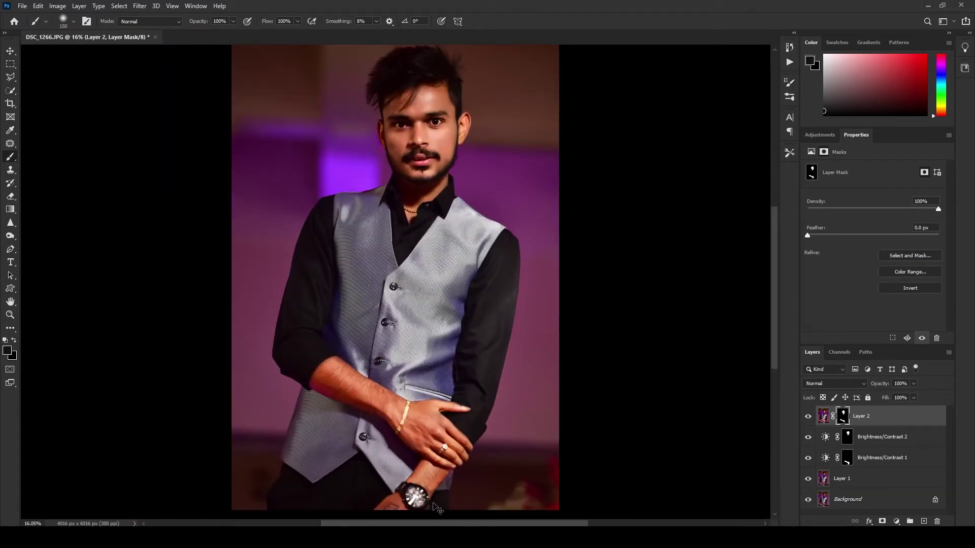
{"action": "scroll", "coordinate": [442, 500], "scroll_direction": "up", "scroll_amount": 1}
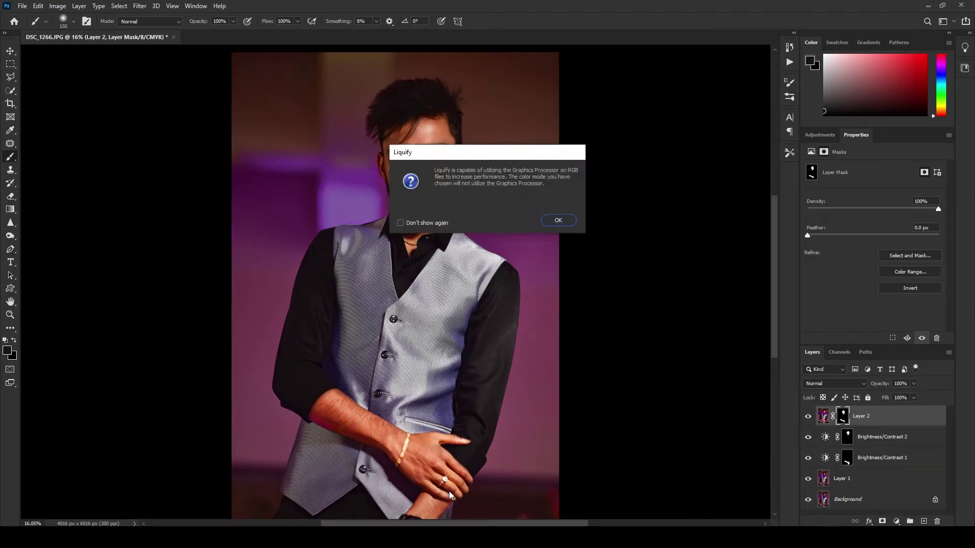
Open Liquify past the graphics-processor notice and switch the painting colour back to white.
{"action": "key", "text": "ctrl+shift+x"}
{"action": "left_click", "coordinate": [838, 504]}
{"action": "scroll", "coordinate": [305, 397], "scroll_direction": "up", "scroll_amount": 4}
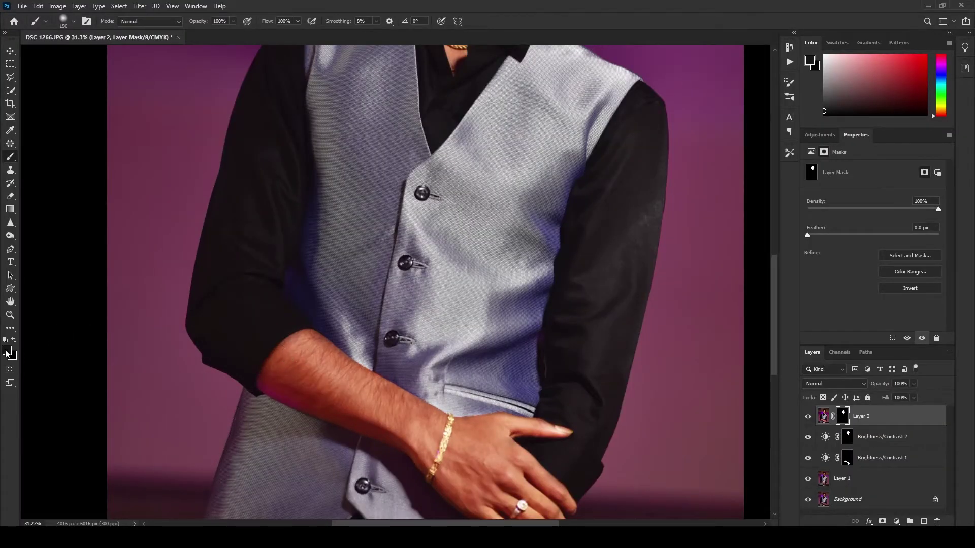
{"action": "key", "text": "x"}
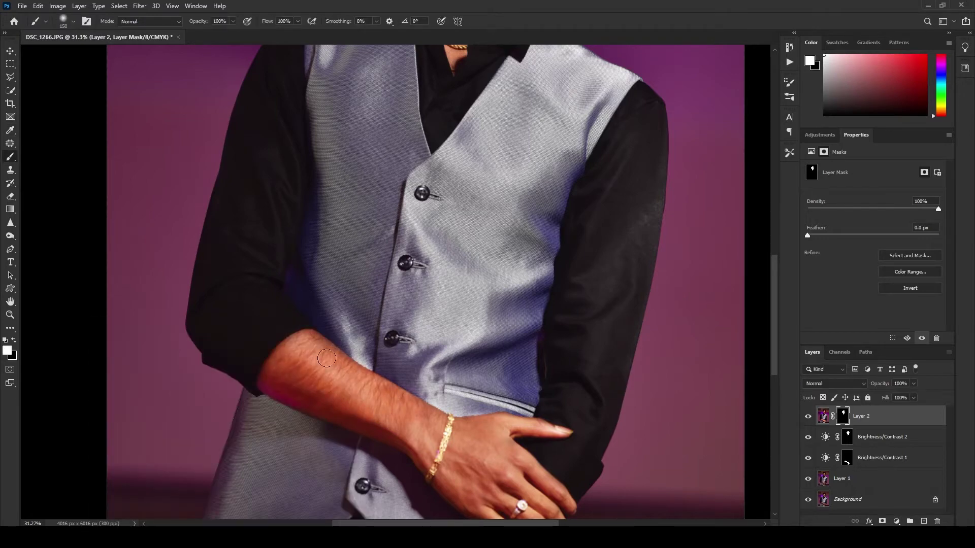
{"action": "scroll", "coordinate": [462, 448], "scroll_direction": "down", "scroll_amount": 4}
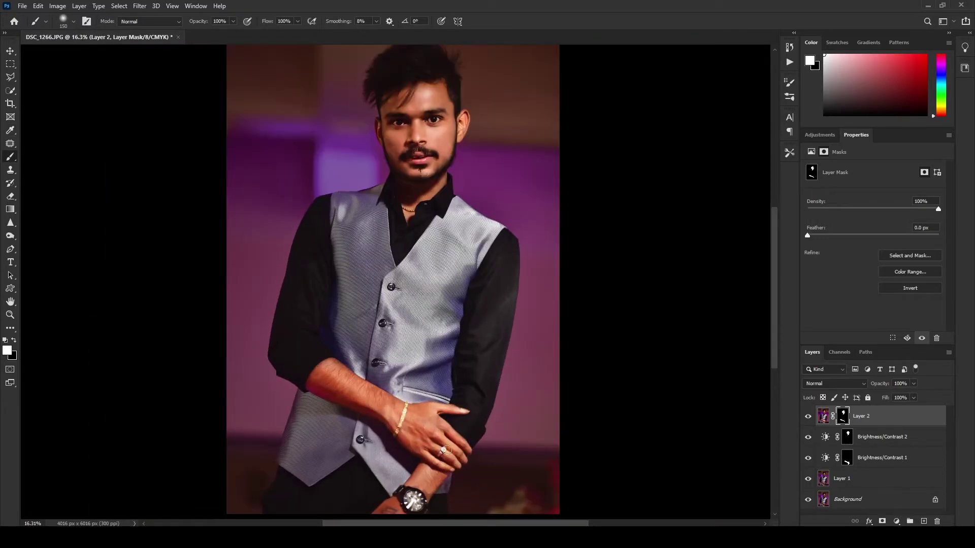
{"action": "scroll", "coordinate": [400, 503], "scroll_direction": "down", "scroll_amount": 1}
{"action": "scroll", "coordinate": [400, 502], "scroll_direction": "down", "scroll_amount": 1}
{"action": "scroll", "coordinate": [406, 406], "scroll_direction": "up", "scroll_amount": 3}
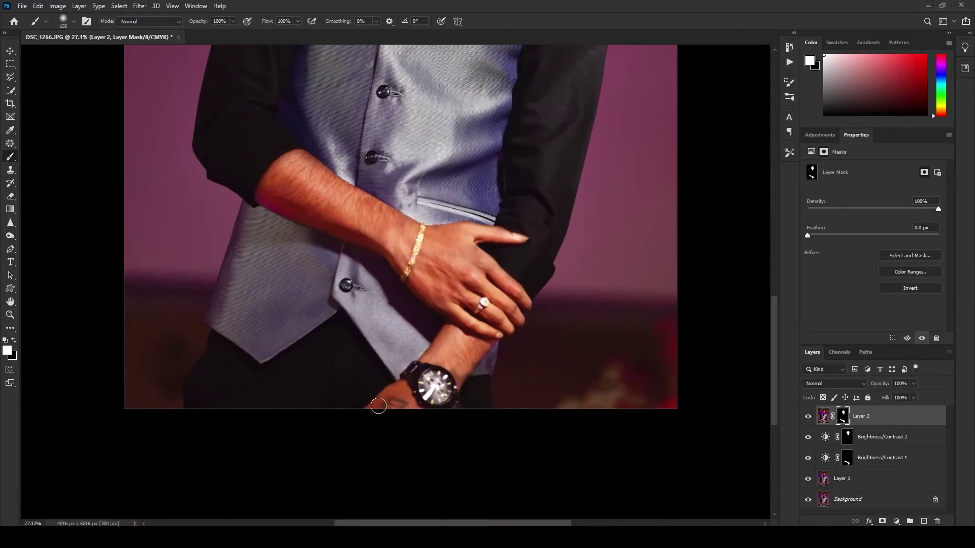
{"action": "scroll", "coordinate": [457, 409], "scroll_direction": "up", "scroll_amount": 2}
Target Layer 2's image and stamp all visible layers into a new Layer 3.
{"action": "scroll", "coordinate": [457, 408], "scroll_direction": "up", "scroll_amount": 2}
{"action": "key", "text": "s"}
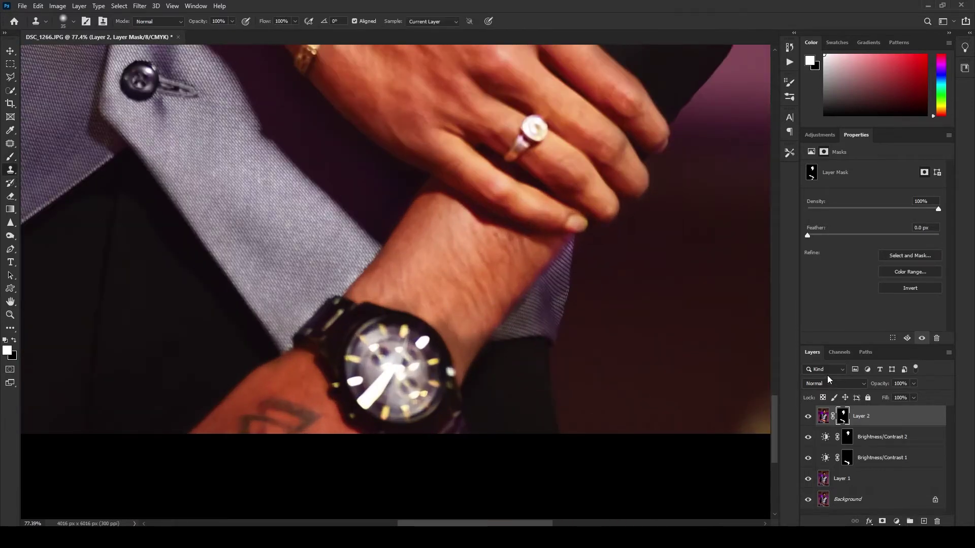
{"action": "left_click", "coordinate": [823, 416]}
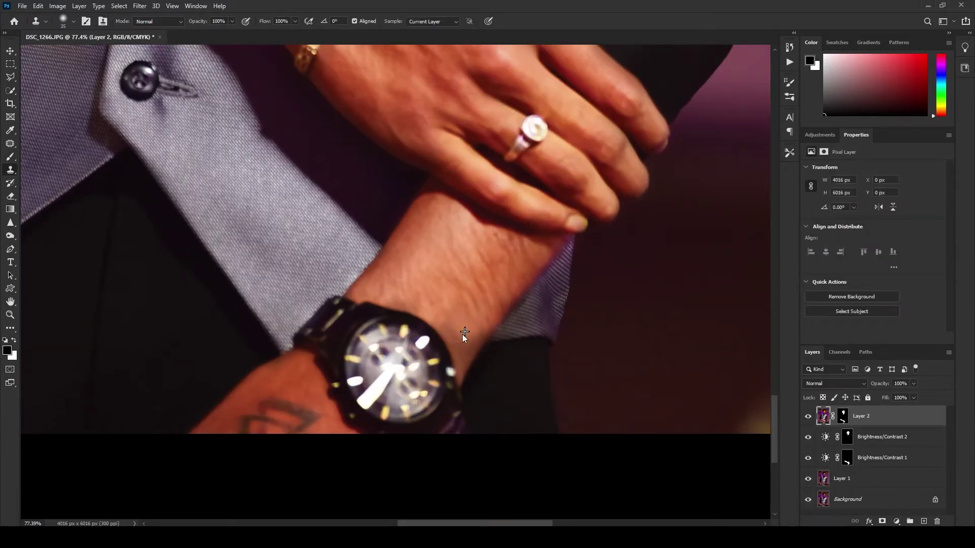
{"action": "key", "text": "ctrl+alt+shift+e"}
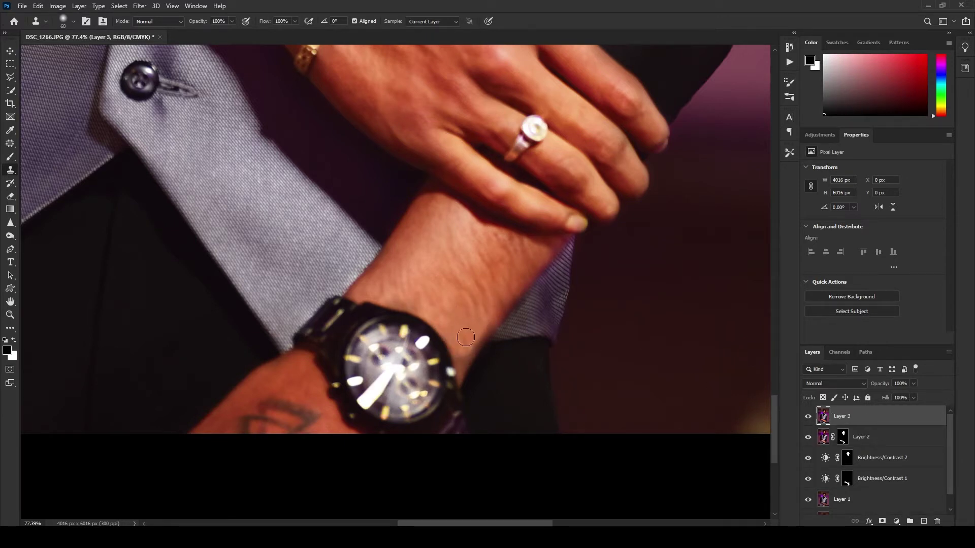
{"action": "scroll", "coordinate": [474, 345], "scroll_direction": "down", "scroll_amount": 10}
Group Layer 2 through Layer 1 into Group 1.
{"action": "key", "text": "v"}
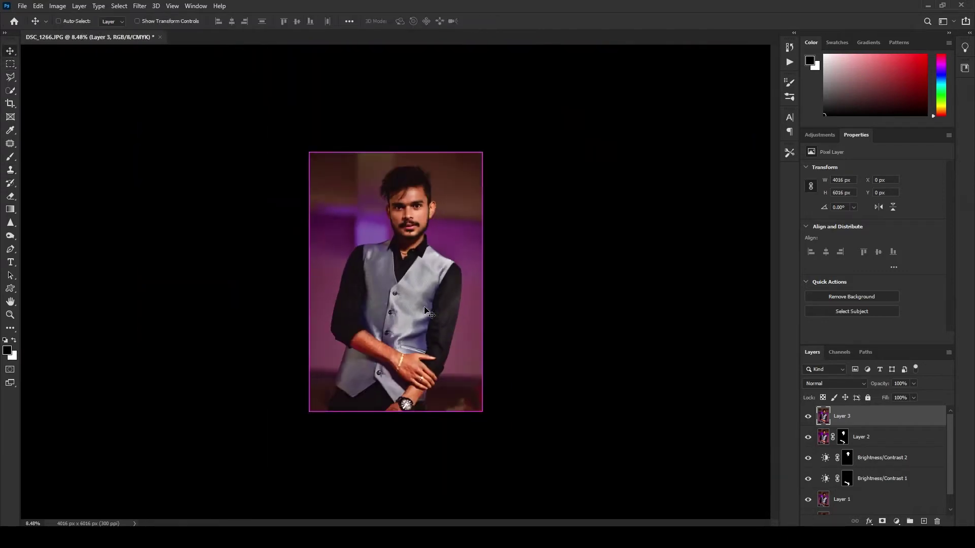
{"action": "left_click", "coordinate": [863, 436]}
{"action": "left_click", "coordinate": [863, 499], "text": "shift"}
{"action": "key", "text": "ctrl+g"}
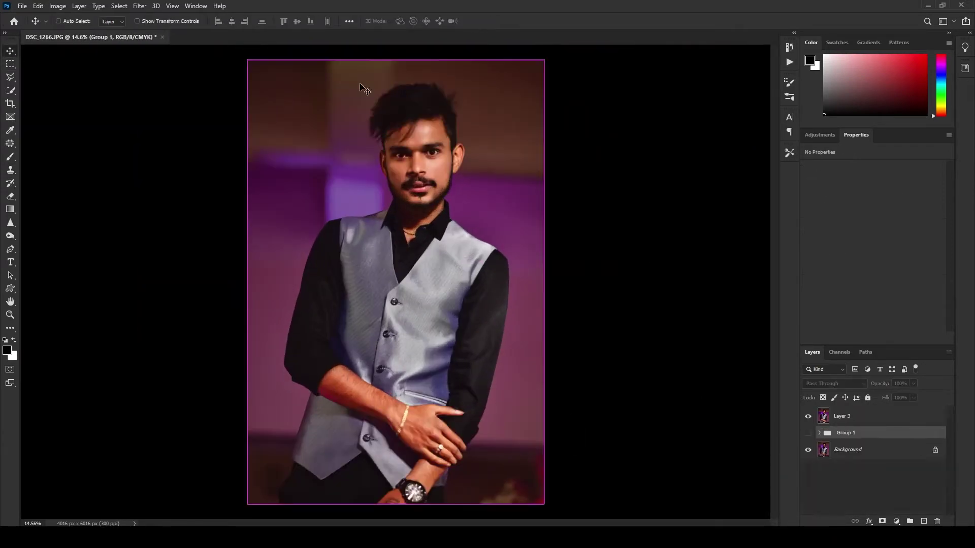
Select Layer 3 and switch to the Mixer Brush for cheek retouching.
{"action": "left_click", "coordinate": [842, 416]}
{"action": "scroll", "coordinate": [451, 244], "scroll_direction": "up", "scroll_amount": 3}
{"action": "key", "text": "b"}
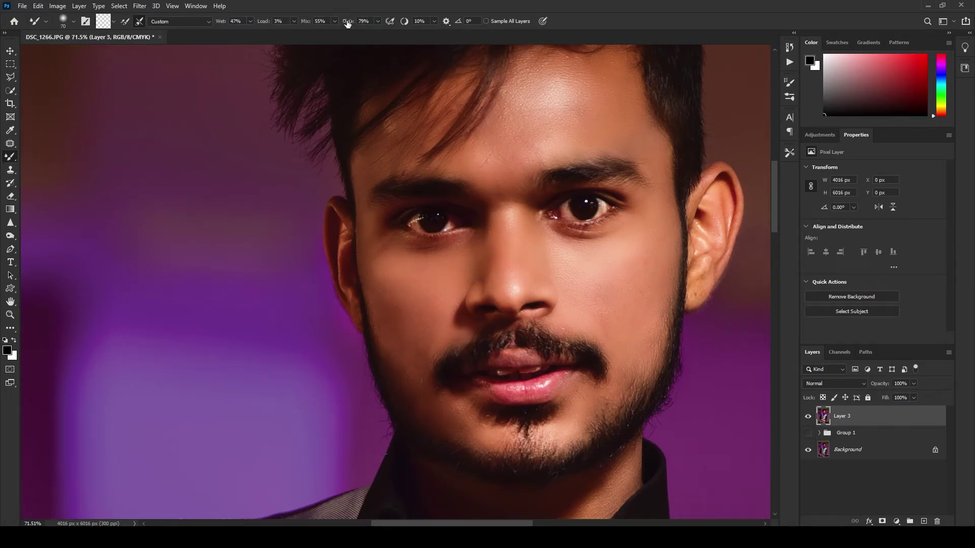
{"action": "scroll", "coordinate": [409, 335], "scroll_direction": "down", "scroll_amount": 5}
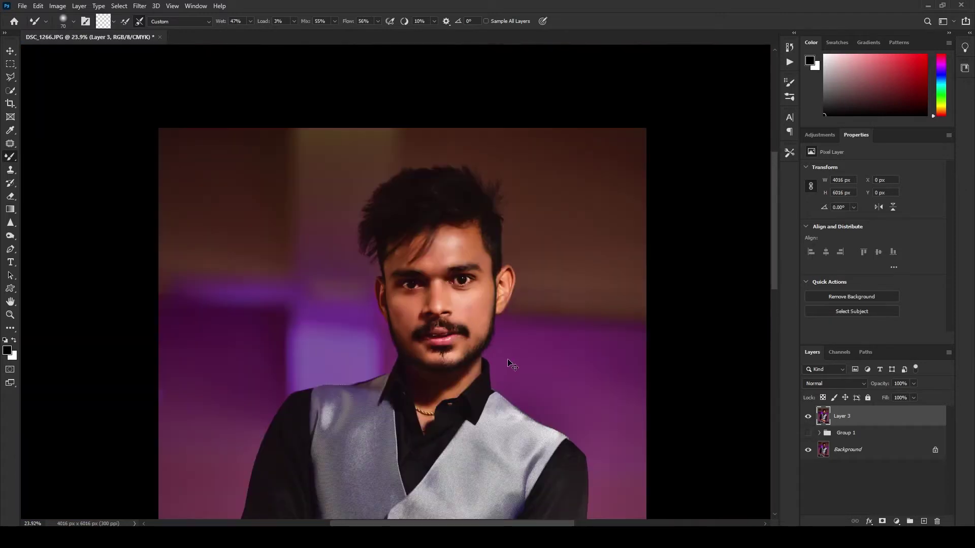
{"action": "scroll", "coordinate": [415, 339], "scroll_direction": "up", "scroll_amount": 4}
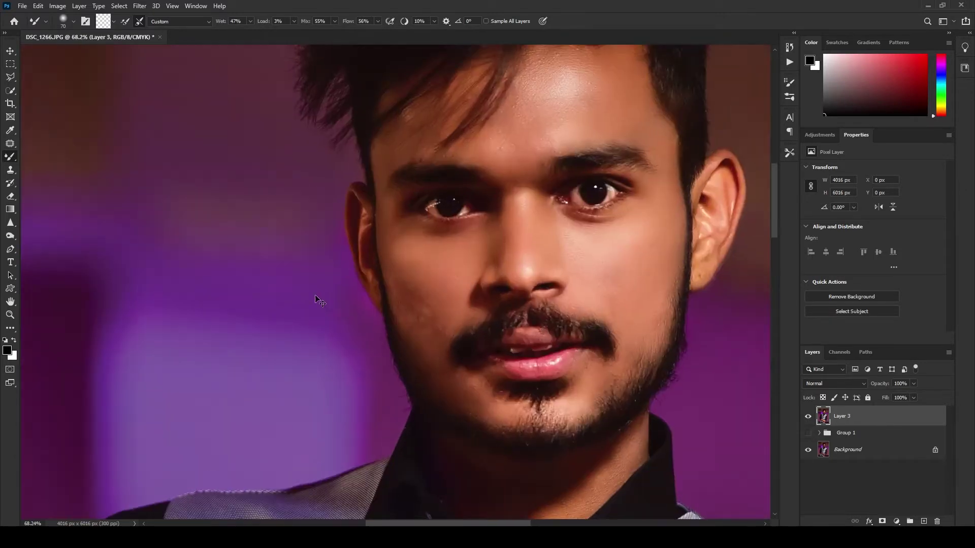
{"action": "scroll", "coordinate": [316, 298], "scroll_direction": "up", "scroll_amount": 3}
{"action": "scroll", "coordinate": [474, 322], "scroll_direction": "down", "scroll_amount": 1}
{"action": "scroll", "coordinate": [496, 322], "scroll_direction": "up", "scroll_amount": 1}
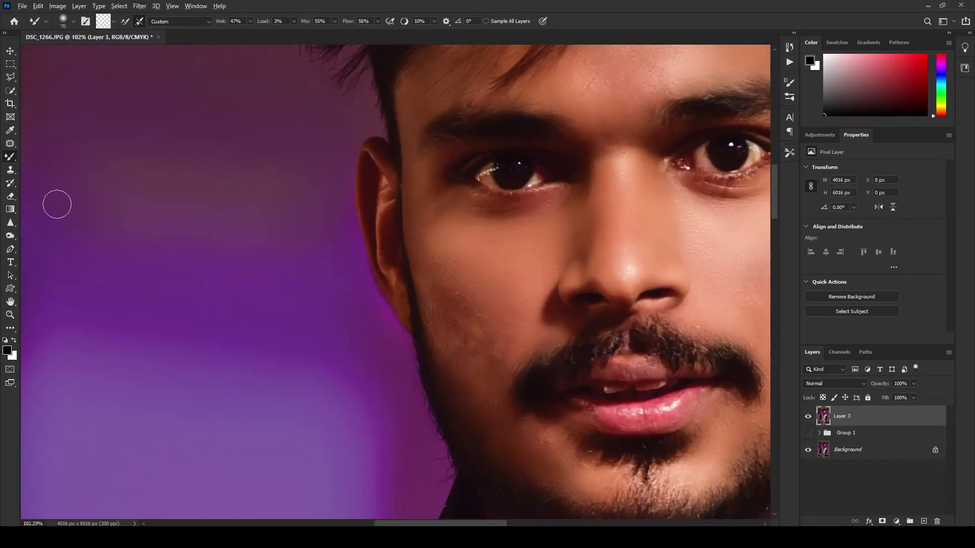
Clone clean cheek skin over the dark blemish beside the beard.
{"action": "left_click", "coordinate": [11, 170]}
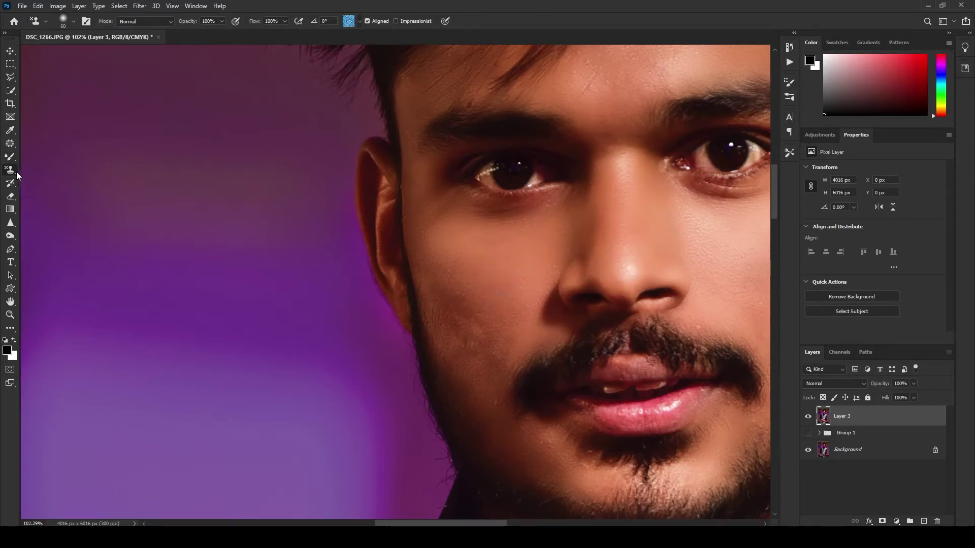
{"action": "right_click", "coordinate": [16, 173]}
{"action": "left_click", "coordinate": [51, 170]}
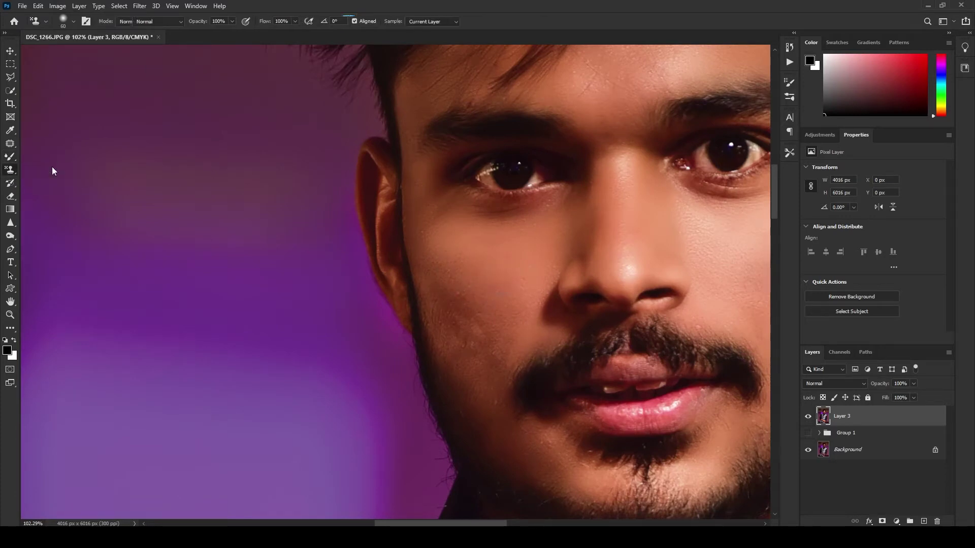
{"action": "left_click", "coordinate": [471, 281], "text": "alt"}
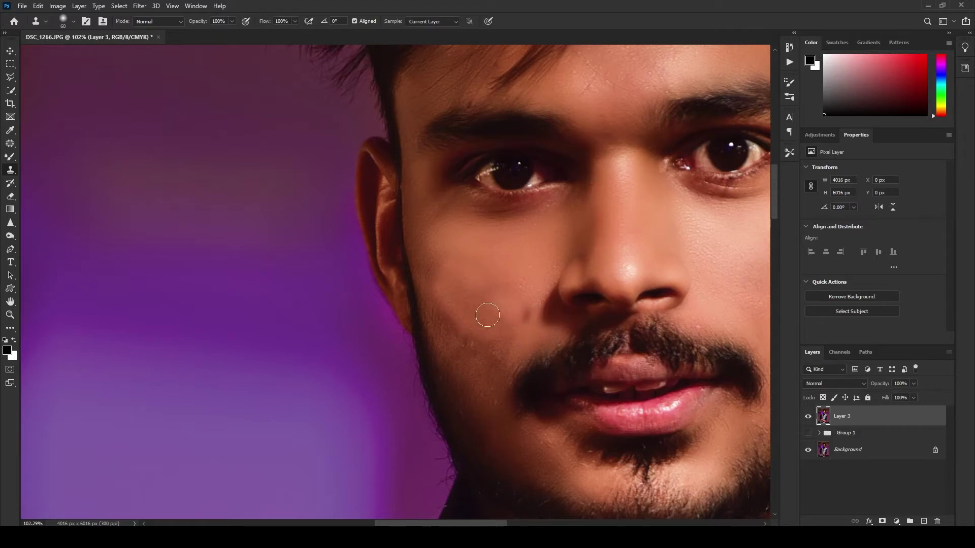
{"action": "left_click", "coordinate": [524, 314]}
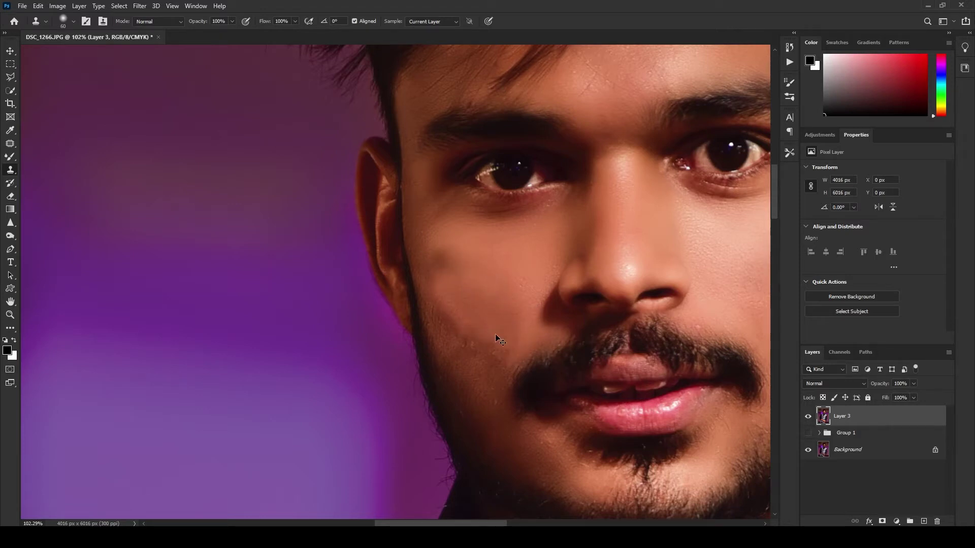
{"action": "key", "text": "b"}
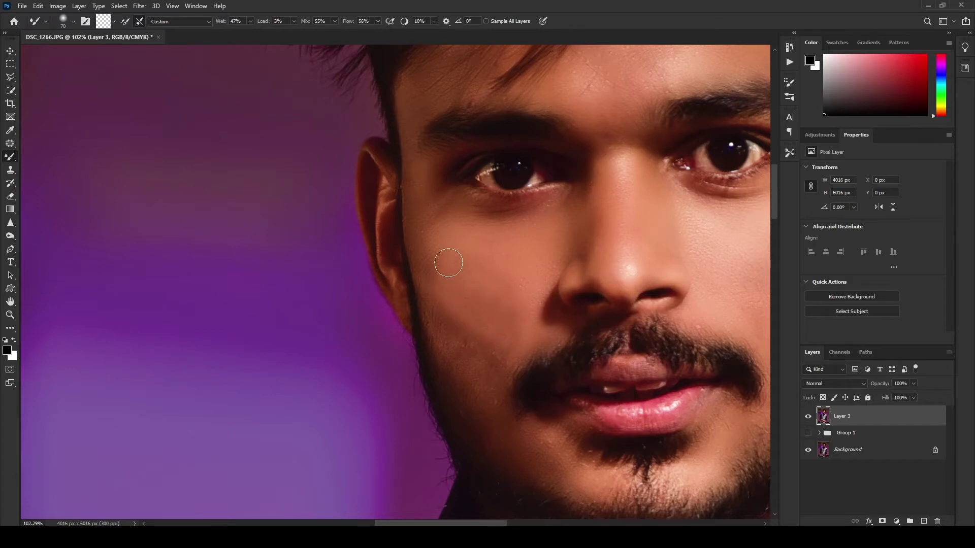
Undo the retouch, show Group 1, and stamp a fresh merged Layer 3, toggling it to compare.
{"action": "key", "text": "ctrl+0"}
{"action": "key", "text": "Delete"}
{"action": "left_click", "coordinate": [807, 412]}
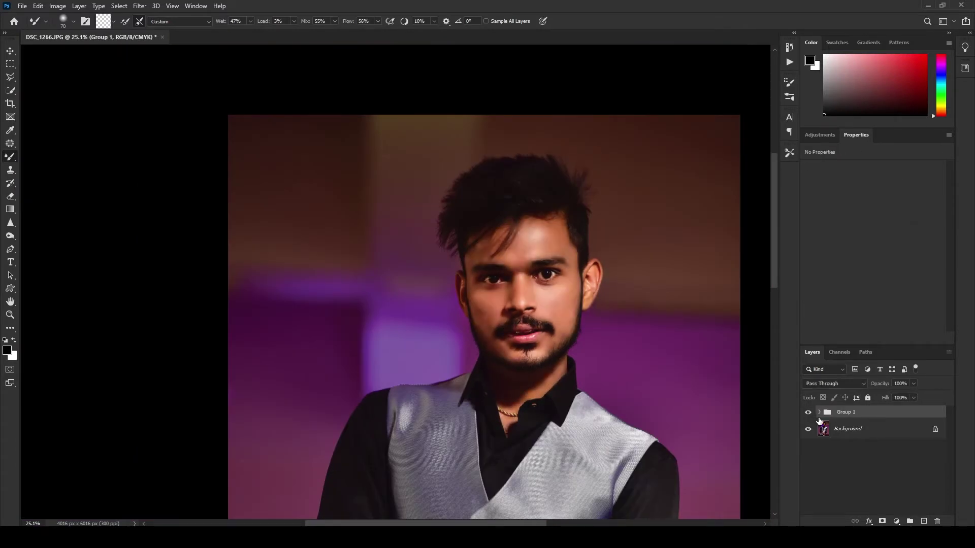
{"action": "key", "text": "ctrl+shift+alt+e"}
{"action": "scroll", "coordinate": [464, 288], "scroll_direction": "up", "scroll_amount": 2}
{"action": "left_click", "coordinate": [809, 416]}
{"action": "left_click", "coordinate": [808, 415]}
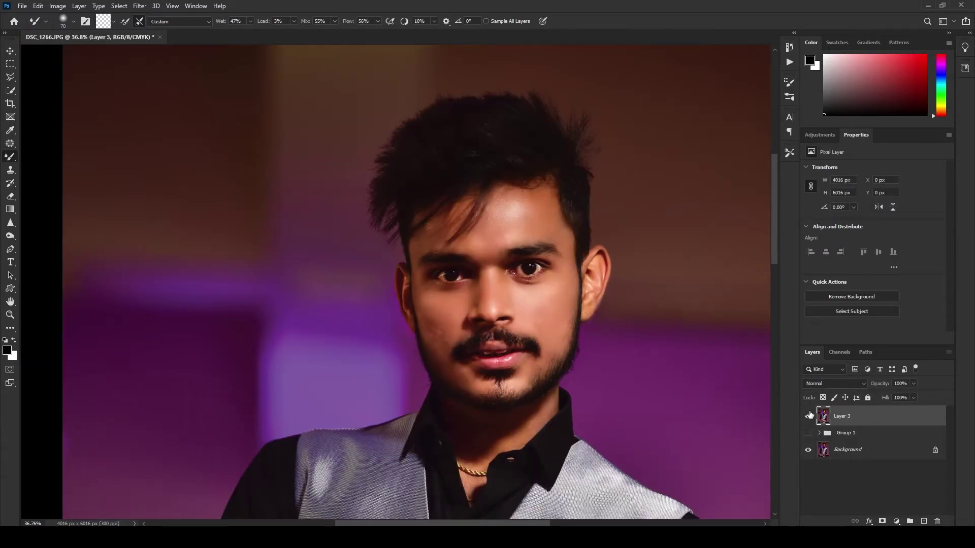
{"action": "left_click", "coordinate": [808, 416]}
{"action": "left_click", "coordinate": [808, 416]}
{"action": "scroll", "coordinate": [348, 322], "scroll_direction": "up", "scroll_amount": 5}
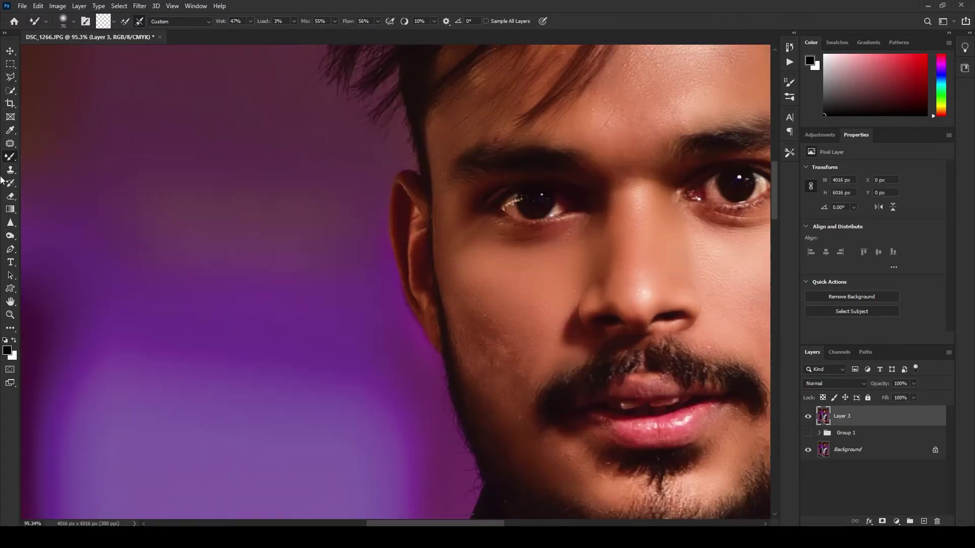
Patch the first two blemishes on the cheek beside the beard with clean nearby skin.
{"action": "left_click", "coordinate": [13, 147]}
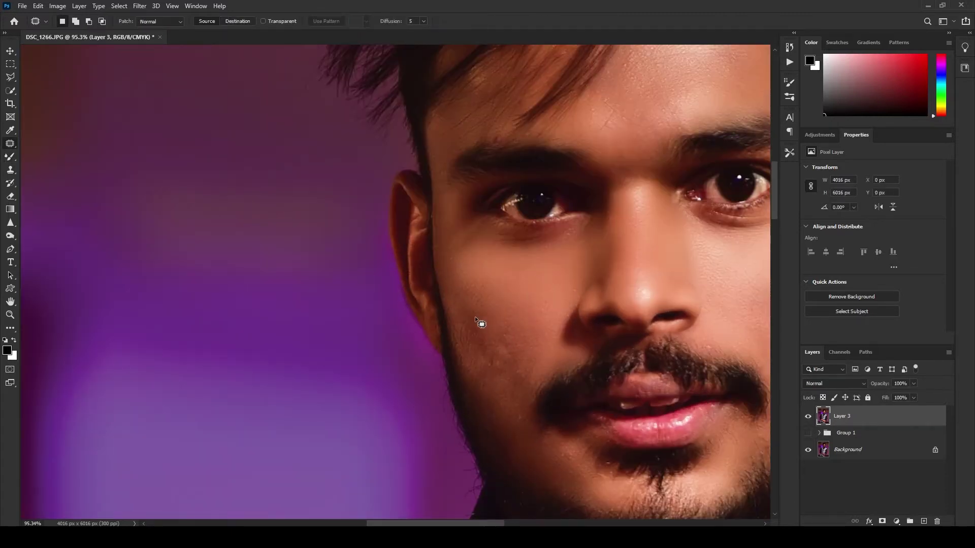
{"action": "left_click_drag", "start_coordinate": [534, 287], "coordinate": [490, 311]}
{"action": "left_click", "coordinate": [490, 318]}
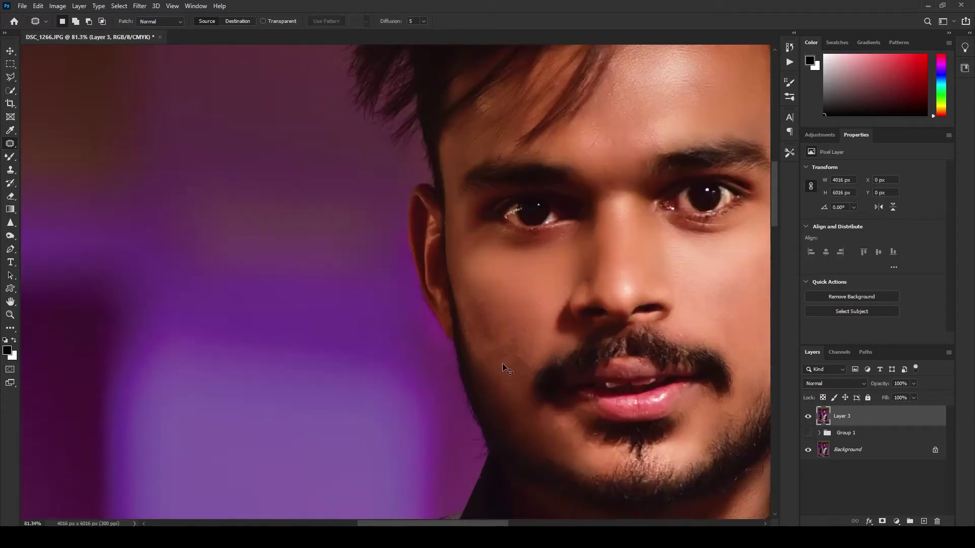
{"action": "scroll", "coordinate": [487, 366], "scroll_direction": "up", "scroll_amount": 2}
{"action": "mouse_move", "coordinate": [535, 342]}
{"action": "left_mouse_down"}
{"action": "mouse_move", "coordinate": [512, 321]}
{"action": "mouse_move", "coordinate": [531, 342]}
{"action": "mouse_move", "coordinate": [496, 339]}
{"action": "left_mouse_up"}
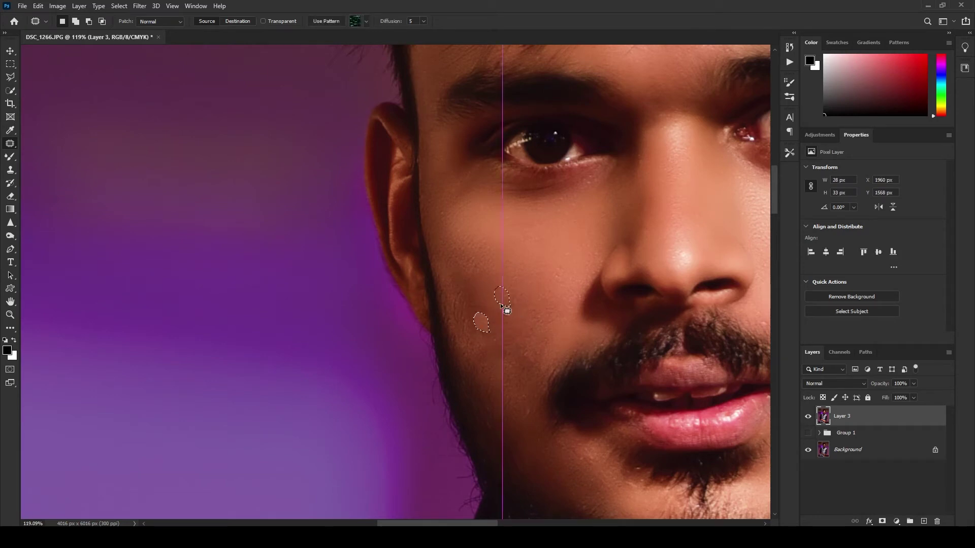
{"action": "scroll", "coordinate": [469, 328], "scroll_direction": "up", "scroll_amount": 2}
{"action": "key", "text": "ctrl+d"}
{"action": "scroll", "coordinate": [513, 334], "scroll_direction": "down", "scroll_amount": 2}
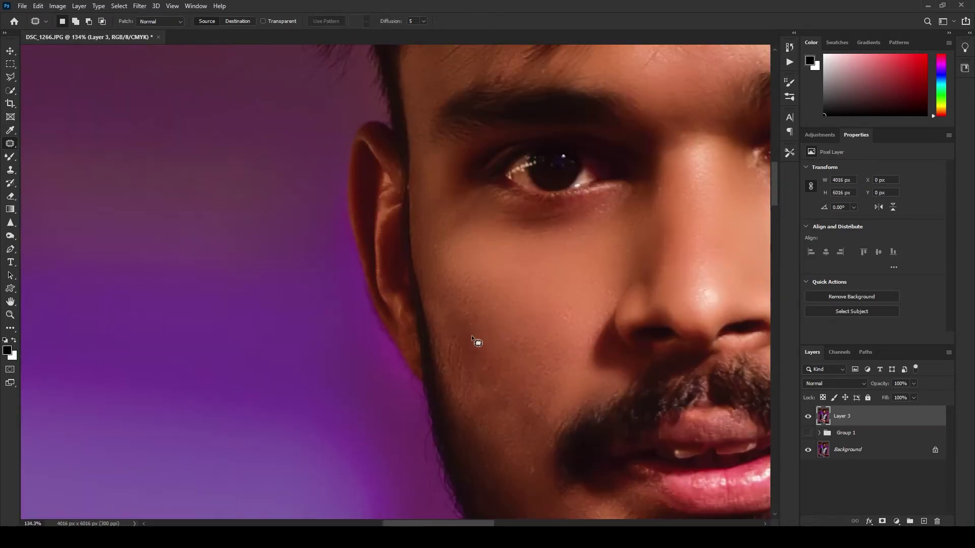
Patch the remaining small cheek spots, deselect, and zoom back out to the whole photo.
{"action": "left_click_drag", "start_coordinate": [471, 335], "coordinate": [484, 292]}
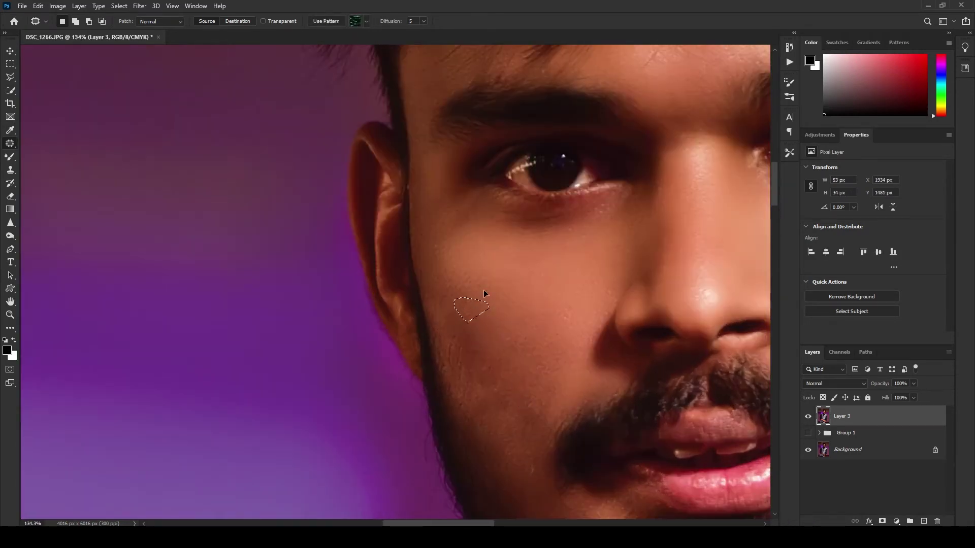
{"action": "key", "text": "ctrl+d"}
{"action": "scroll", "coordinate": [515, 342], "scroll_direction": "down", "scroll_amount": 3}
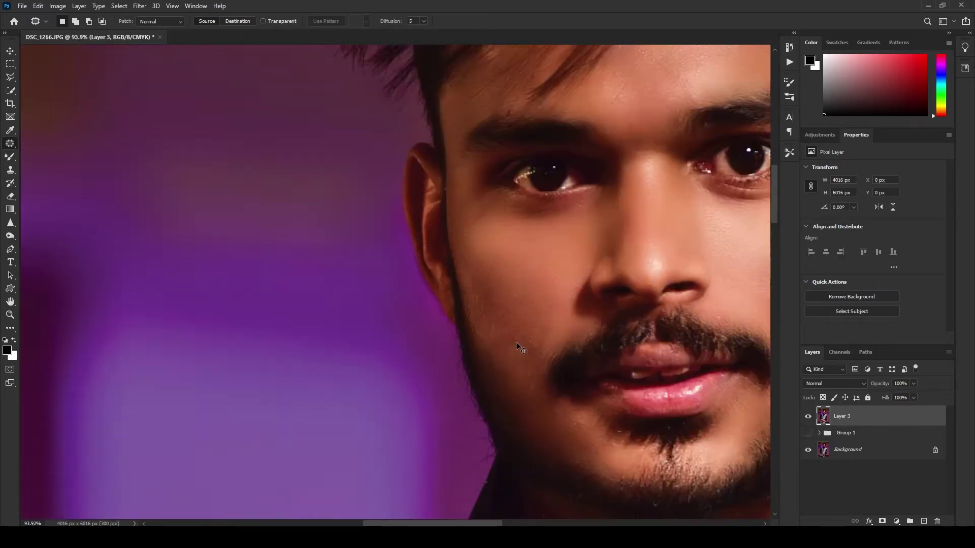
{"action": "scroll", "coordinate": [515, 342], "scroll_direction": "down", "scroll_amount": 2}
{"action": "scroll", "coordinate": [522, 373], "scroll_direction": "up", "scroll_amount": 6}
{"action": "left_click_drag", "start_coordinate": [525, 346], "coordinate": [514, 351]}
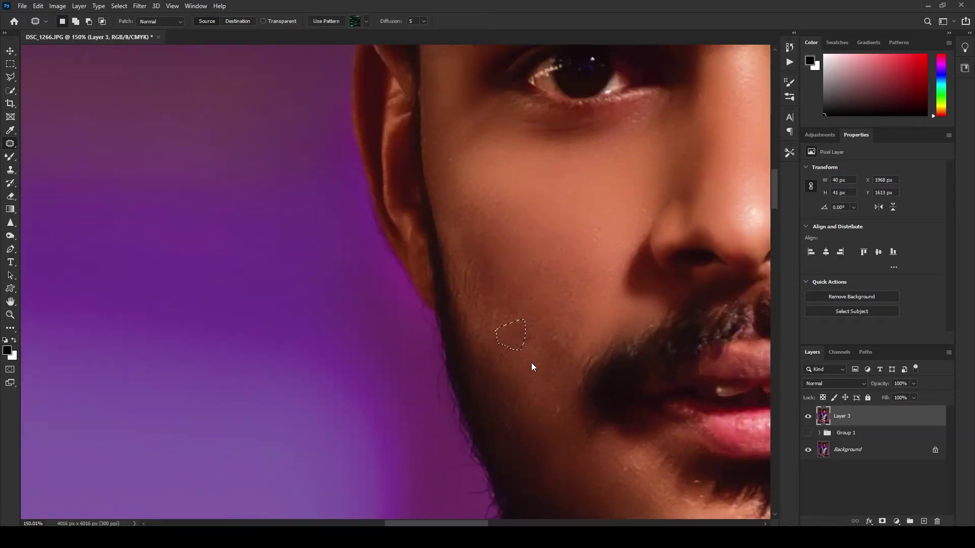
{"action": "scroll", "coordinate": [551, 331], "scroll_direction": "down", "scroll_amount": 3}
{"action": "key", "text": "ctrl+d"}
{"action": "scroll", "coordinate": [517, 342], "scroll_direction": "down", "scroll_amount": 3}
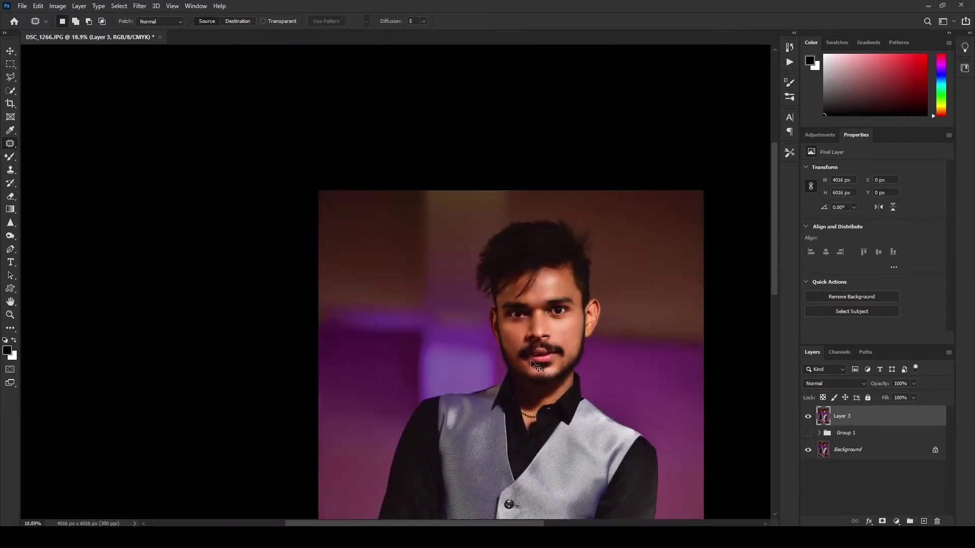
{"action": "scroll", "coordinate": [559, 381], "scroll_direction": "down", "scroll_amount": 1}
{"action": "scroll", "coordinate": [562, 384], "scroll_direction": "up", "scroll_amount": 2}
{"action": "scroll", "coordinate": [504, 246], "scroll_direction": "down", "scroll_amount": 3}
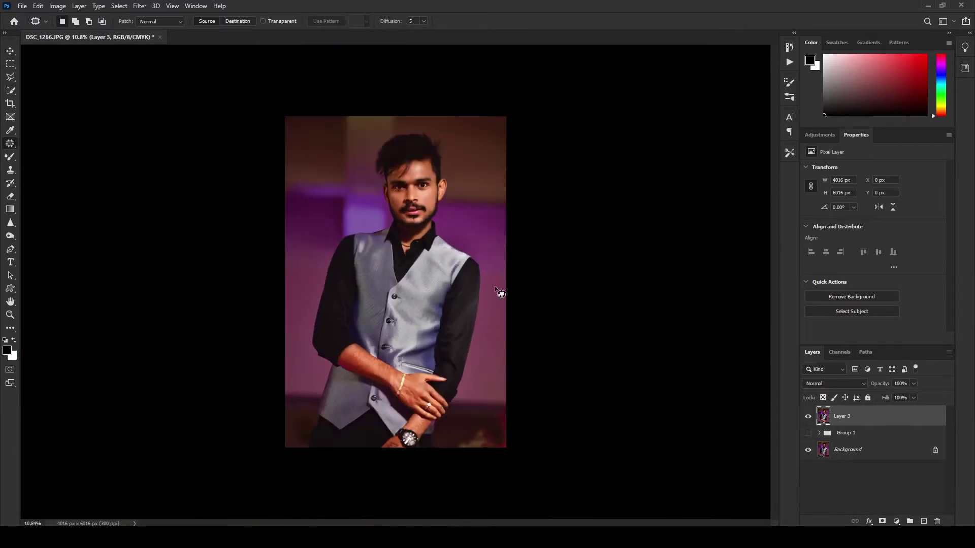
Run the teal color grade action and compare the photo with and without it.
{"action": "left_click", "coordinate": [790, 62]}
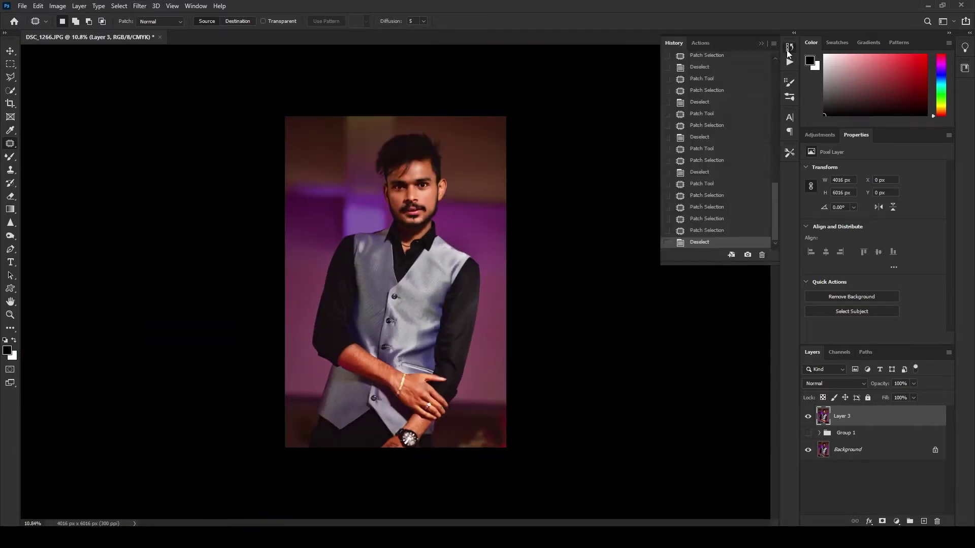
{"action": "left_click", "coordinate": [695, 159]}
{"action": "left_click", "coordinate": [718, 255]}
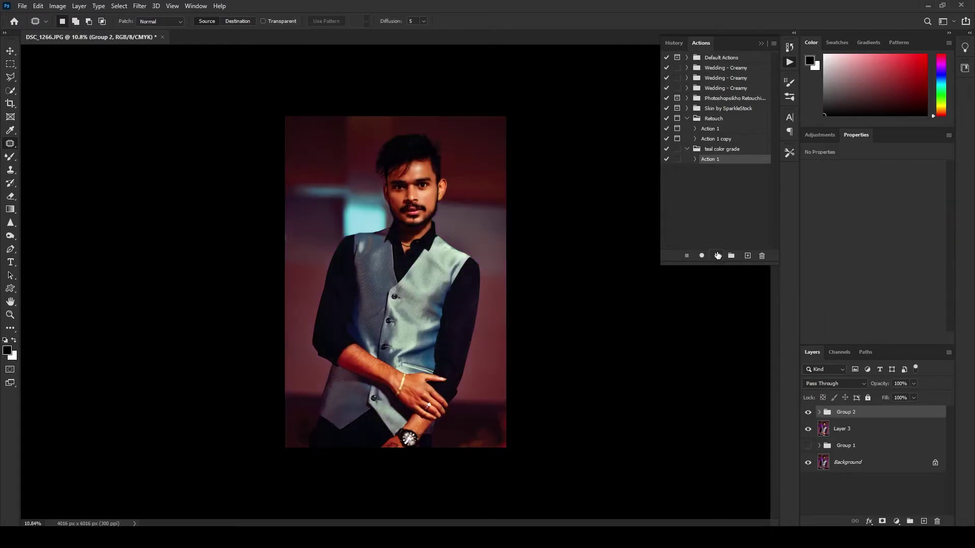
{"action": "left_click", "coordinate": [761, 44]}
{"action": "left_click", "coordinate": [808, 412]}
{"action": "left_click", "coordinate": [807, 412]}
{"action": "left_click", "coordinate": [807, 412]}
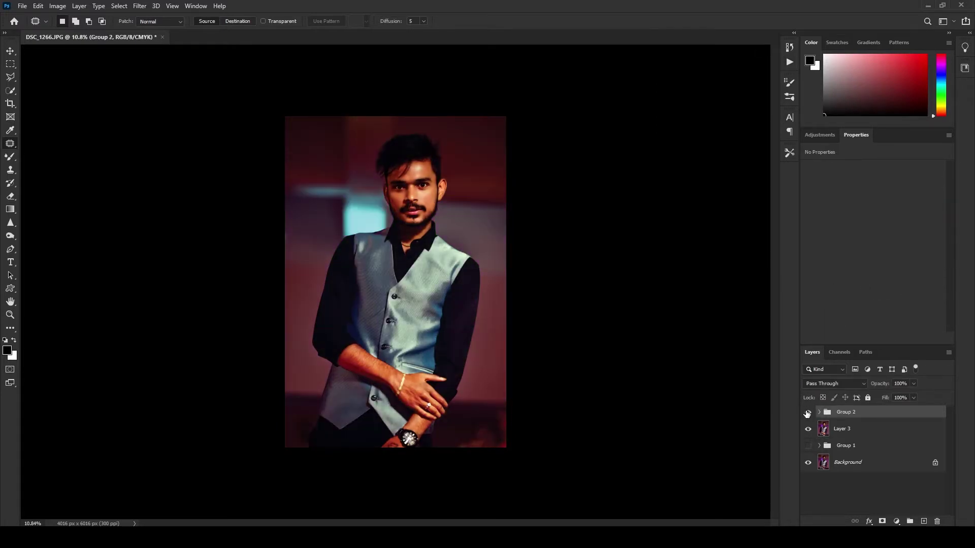
Lower the opacity of Group 2's Black & White, Selective Color and Channel Mixer adjustments.
{"action": "left_click", "coordinate": [819, 412]}
{"action": "left_click", "coordinate": [883, 429]}
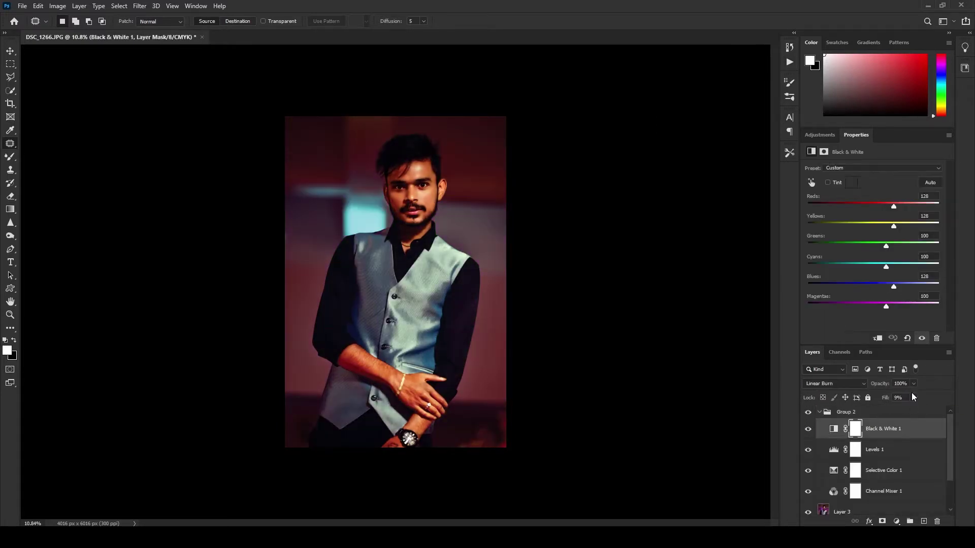
{"action": "left_click_drag", "start_coordinate": [913, 383], "coordinate": [887, 397]}
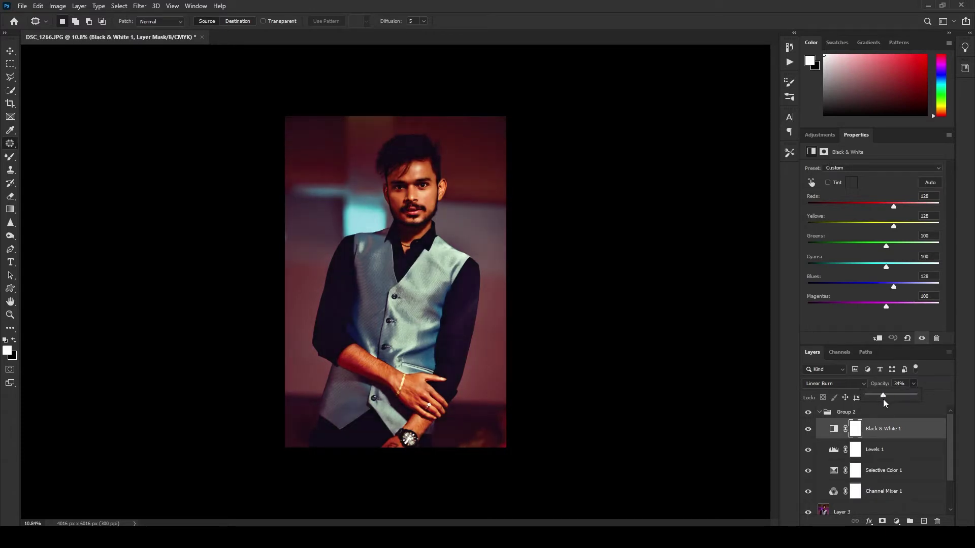
{"action": "key", "text": "alt+bracketleft"}
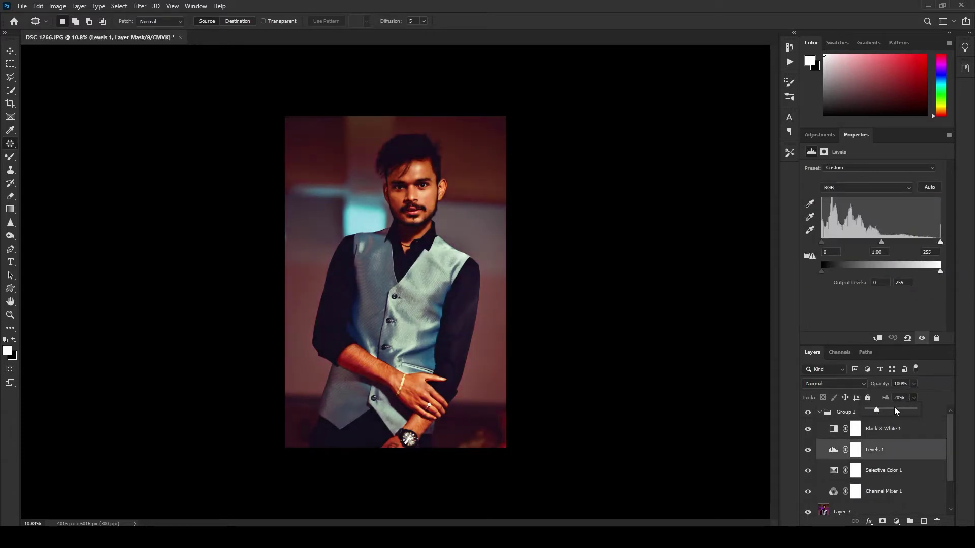
{"action": "left_click", "coordinate": [845, 463]}
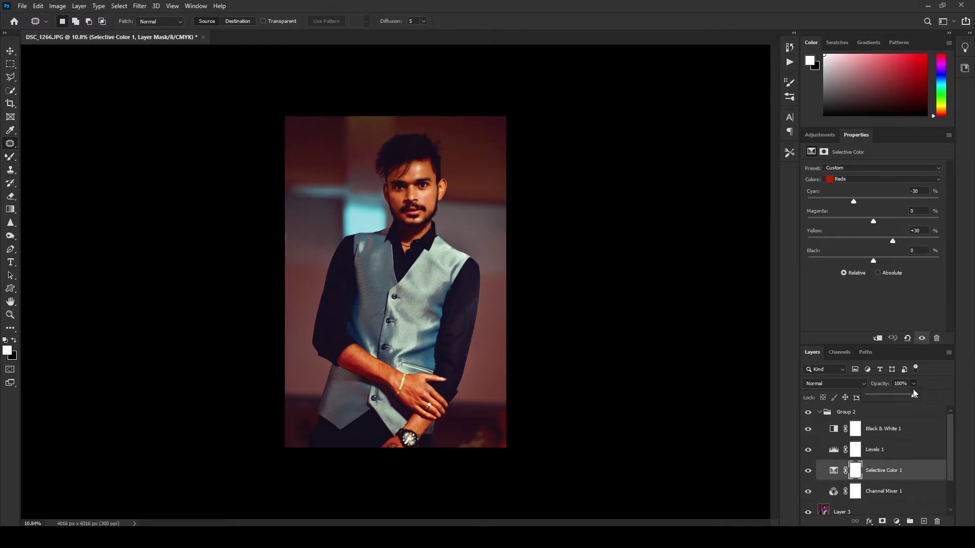
{"action": "left_click_drag", "start_coordinate": [913, 386], "coordinate": [887, 399]}
{"action": "key", "text": "alt+bracketleft"}
{"action": "mouse_move", "coordinate": [903, 395]}
{"action": "left_mouse_down"}
{"action": "mouse_move", "coordinate": [876, 396]}
{"action": "mouse_move", "coordinate": [897, 400]}
{"action": "left_mouse_up"}
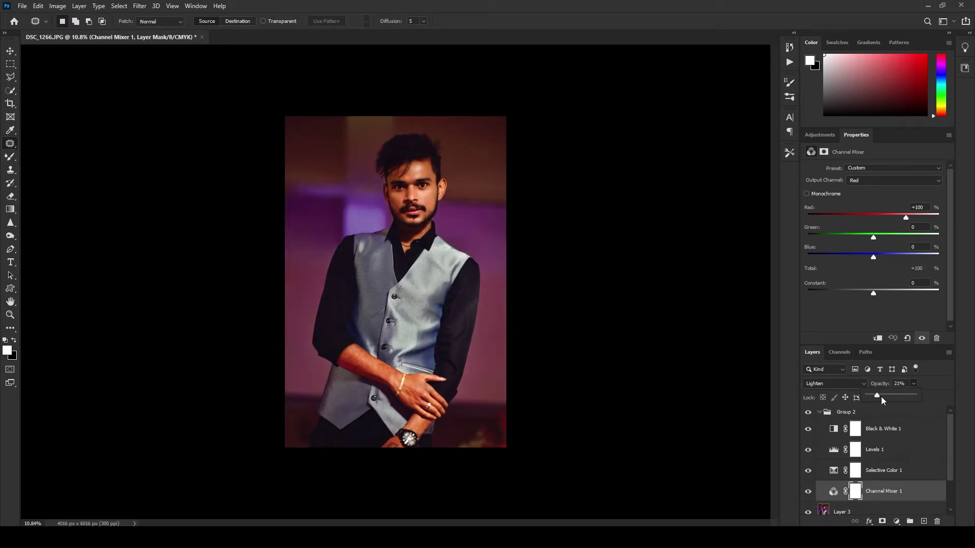
{"action": "left_click", "coordinate": [819, 412]}
{"action": "key", "text": "ctrl+alt+shift+e"}
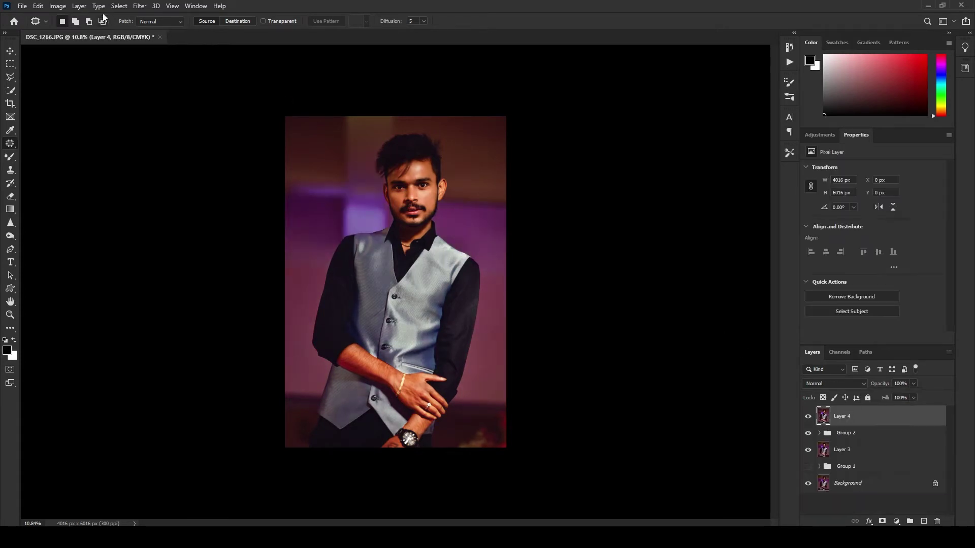
{"action": "left_click", "coordinate": [139, 5]}
{"action": "left_click", "coordinate": [153, 66]}
{"action": "left_click", "coordinate": [887, 149]}
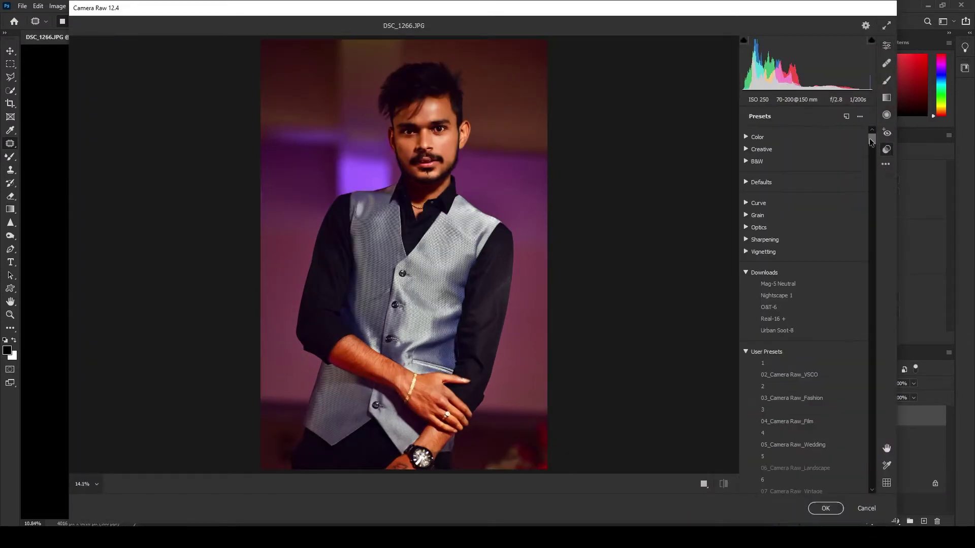
{"action": "scroll", "coordinate": [810, 355], "scroll_direction": "down", "scroll_amount": 10}
{"action": "left_click", "coordinate": [810, 459]}
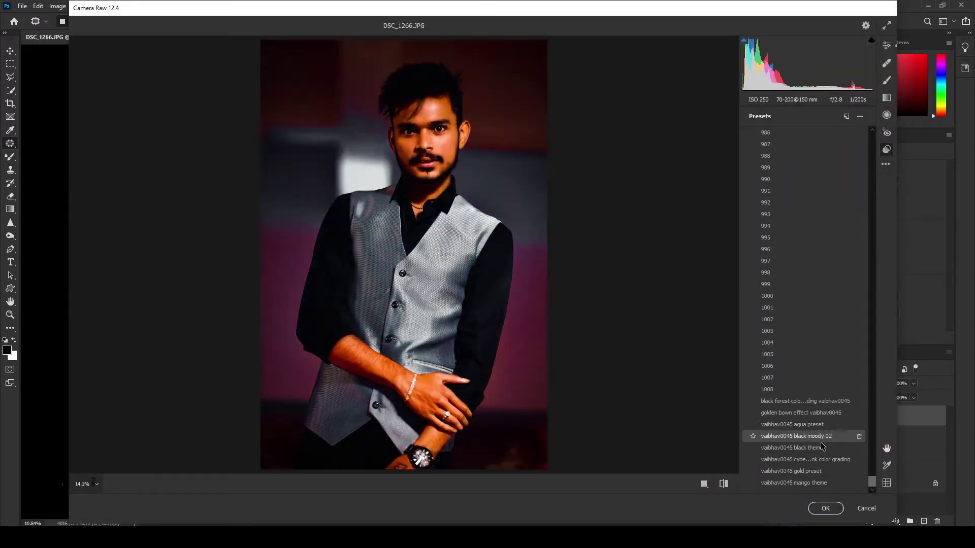
{"action": "left_click", "coordinate": [822, 445]}
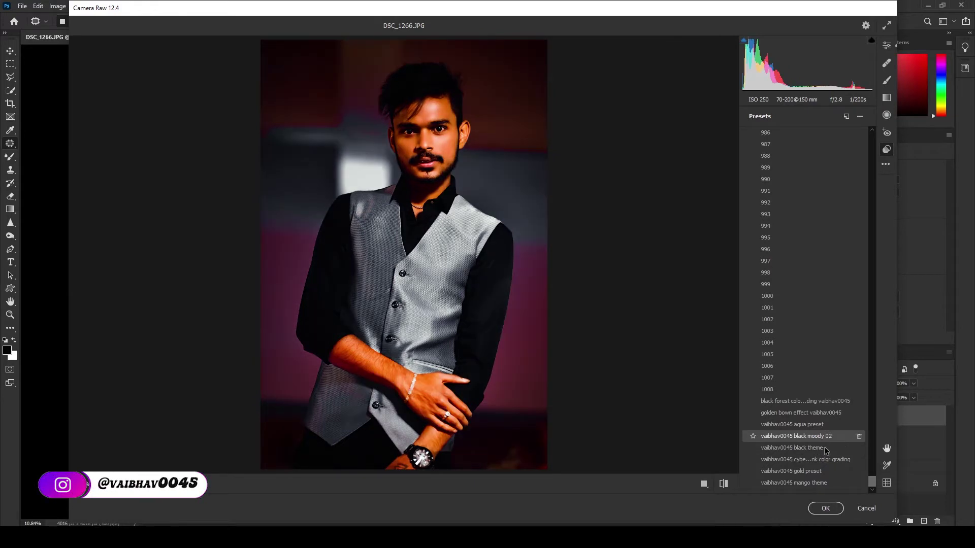
{"action": "left_click", "coordinate": [813, 483]}
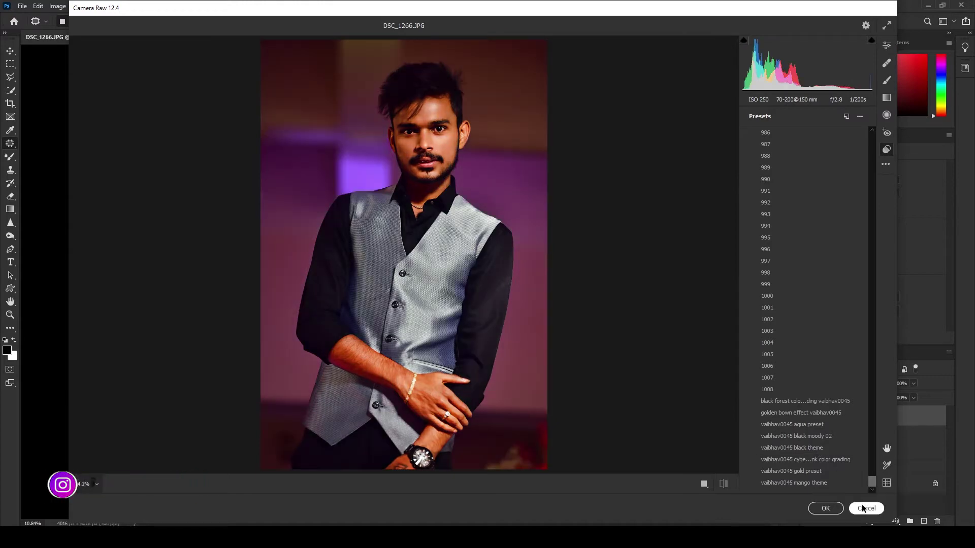
{"action": "left_click", "coordinate": [825, 508]}
{"action": "left_click", "coordinate": [140, 6]}
In Camera Raw Basic, set Temperature -7, Contrast -3, Clarity +15, Texture -20, Vibrance +27.
{"action": "left_click", "coordinate": [157, 69]}
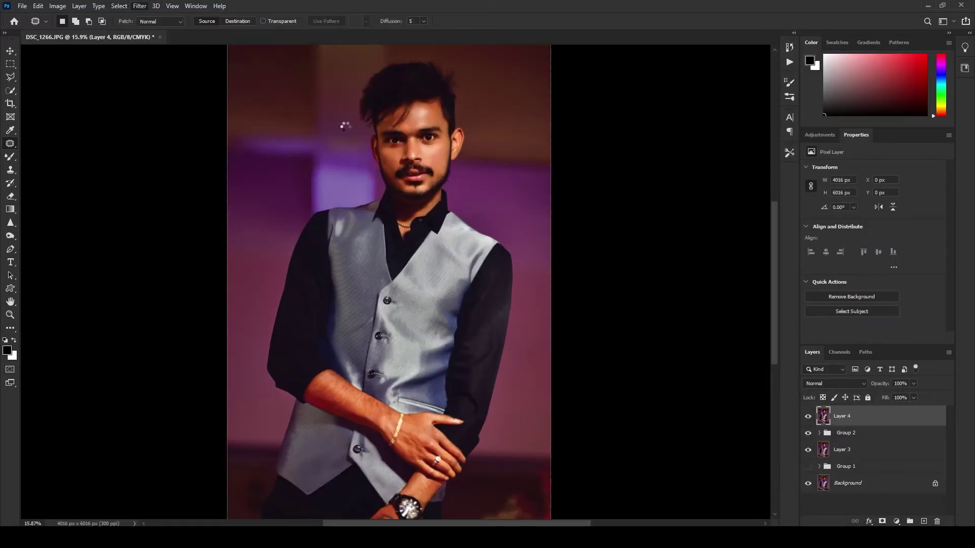
{"action": "left_click_drag", "start_coordinate": [804, 195], "coordinate": [799, 210]}
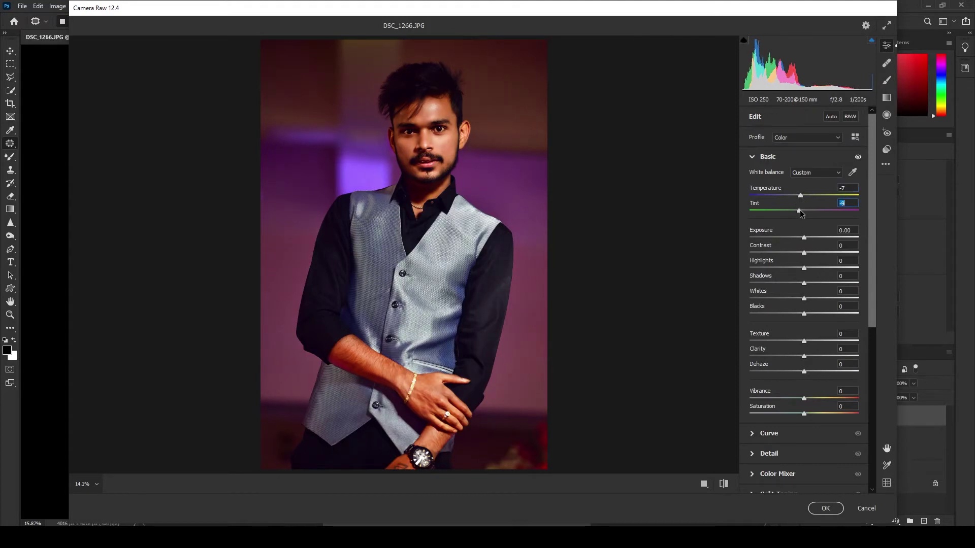
{"action": "mouse_move", "coordinate": [805, 258]}
{"action": "left_mouse_down"}
{"action": "mouse_move", "coordinate": [812, 283]}
{"action": "mouse_move", "coordinate": [796, 299]}
{"action": "mouse_move", "coordinate": [816, 313]}
{"action": "left_mouse_up"}
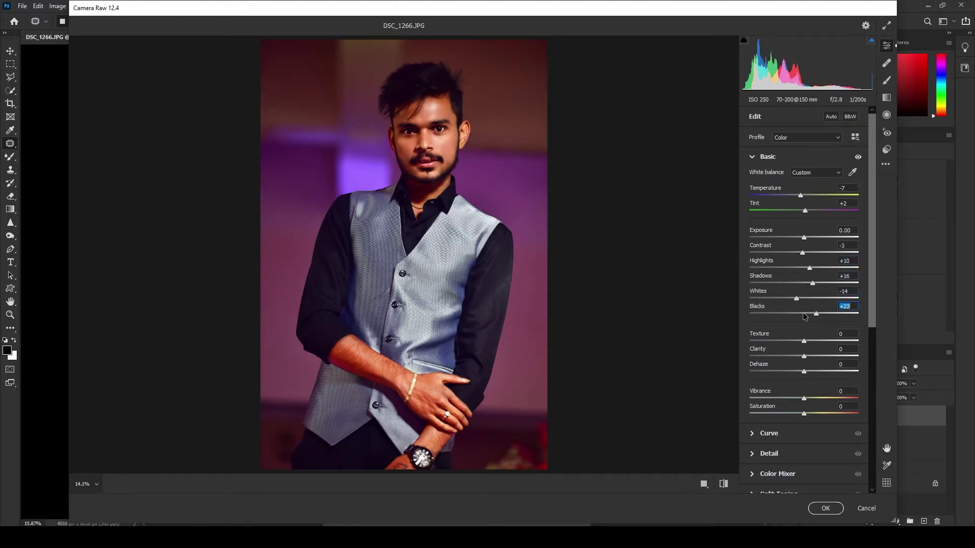
{"action": "left_click_drag", "start_coordinate": [804, 356], "coordinate": [790, 365]}
{"action": "mouse_move", "coordinate": [808, 341]}
{"action": "left_mouse_down"}
{"action": "mouse_move", "coordinate": [787, 341]}
{"action": "mouse_move", "coordinate": [814, 361]}
{"action": "left_mouse_up"}
{"action": "mouse_move", "coordinate": [804, 399]}
{"action": "left_mouse_down"}
{"action": "mouse_move", "coordinate": [818, 399]}
{"action": "mouse_move", "coordinate": [799, 416]}
{"action": "left_mouse_up"}
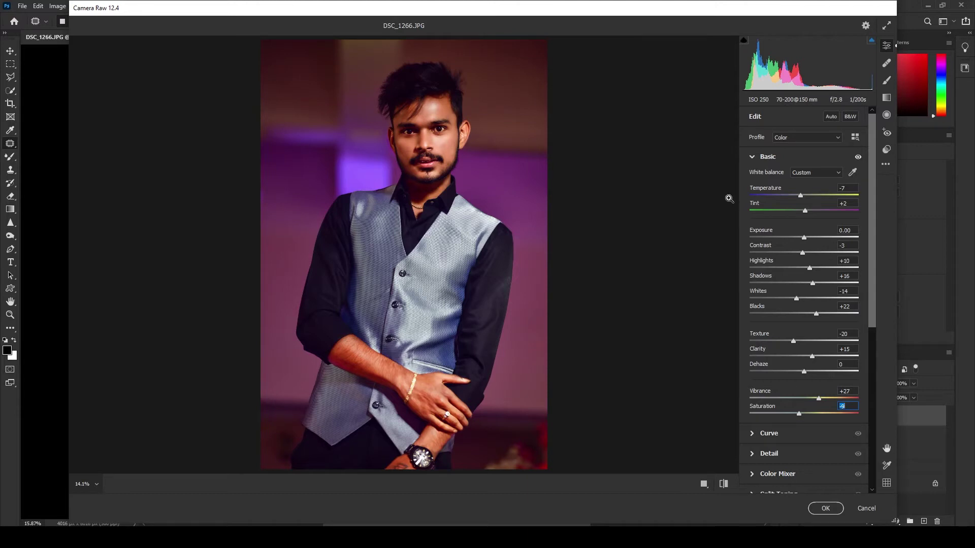
{"action": "left_click", "coordinate": [766, 156]}
{"action": "left_click", "coordinate": [776, 319]}
{"action": "left_click", "coordinate": [758, 318]}
Shift the Color Mixer hues of the oranges, greens and aquas.
{"action": "left_click", "coordinate": [772, 218]}
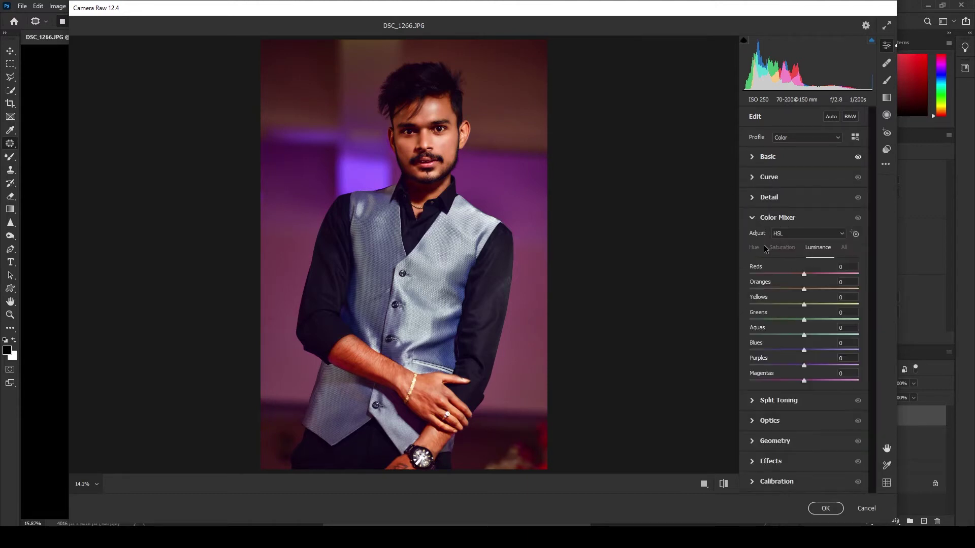
{"action": "left_click_drag", "start_coordinate": [804, 289], "coordinate": [607, 350]}
{"action": "left_click_drag", "start_coordinate": [804, 335], "coordinate": [591, 342]}
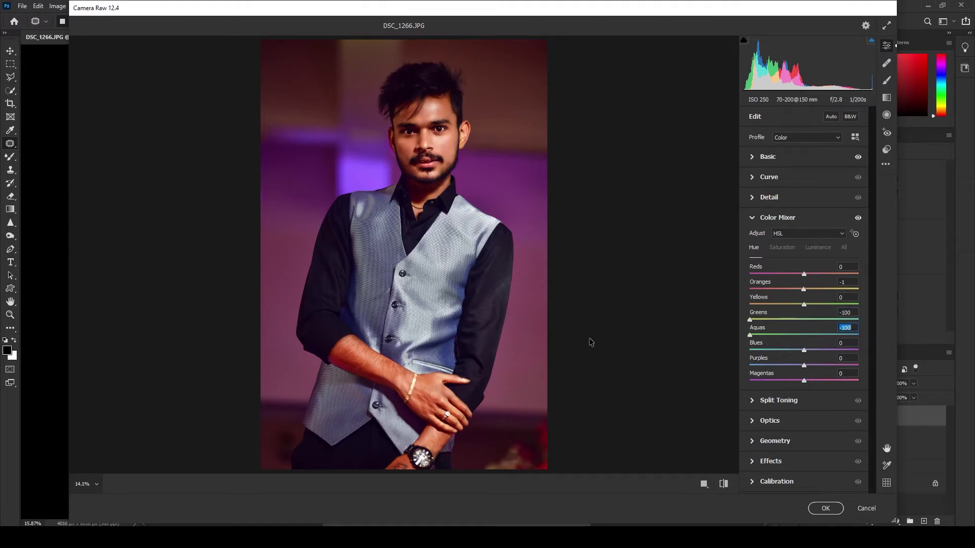
{"action": "left_click_drag", "start_coordinate": [796, 321], "coordinate": [790, 320]}
{"action": "mouse_move", "coordinate": [803, 335]}
{"action": "left_mouse_down"}
{"action": "mouse_move", "coordinate": [813, 336]}
{"action": "mouse_move", "coordinate": [749, 320]}
{"action": "mouse_move", "coordinate": [767, 336]}
{"action": "left_mouse_up"}
Fully desaturate purples, slightly desaturate magentas, lower blues and raise yellows to +43.
{"action": "left_click", "coordinate": [781, 247]}
{"action": "left_click_drag", "start_coordinate": [804, 365], "coordinate": [675, 376]}
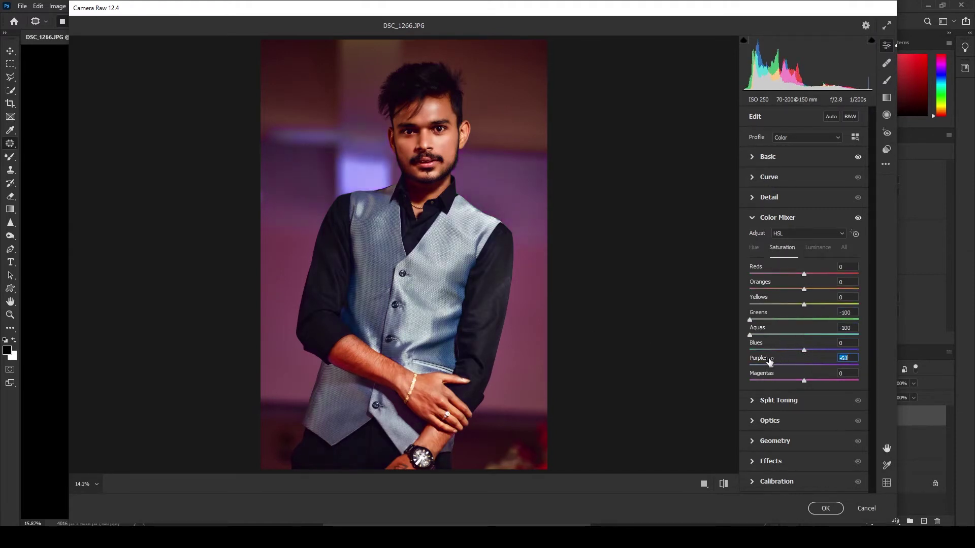
{"action": "mouse_move", "coordinate": [833, 374]}
{"action": "left_mouse_down"}
{"action": "mouse_move", "coordinate": [824, 380]}
{"action": "mouse_move", "coordinate": [829, 366]}
{"action": "mouse_move", "coordinate": [785, 355]}
{"action": "left_mouse_up"}
{"action": "left_click", "coordinate": [818, 247]}
{"action": "left_click", "coordinate": [797, 250]}
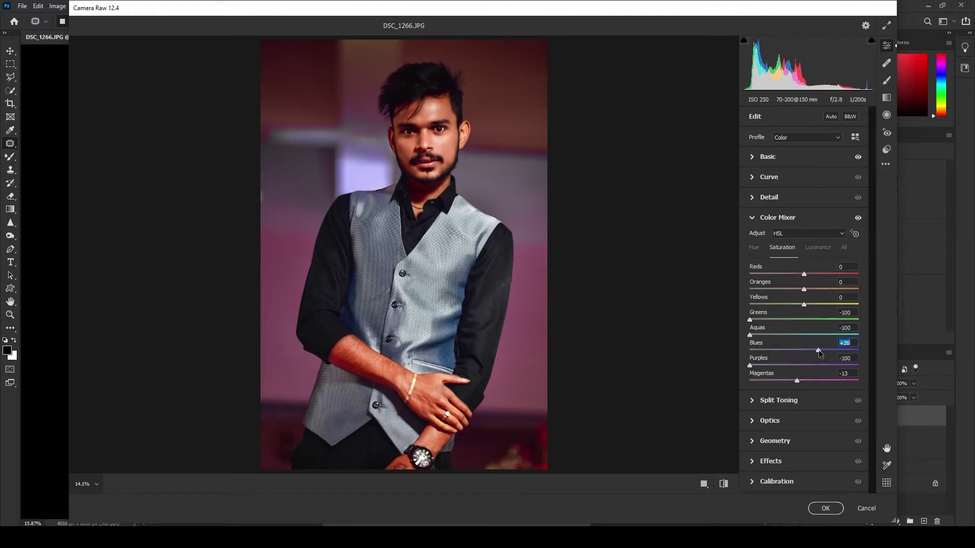
{"action": "mouse_move", "coordinate": [803, 351]}
{"action": "left_mouse_down"}
{"action": "mouse_move", "coordinate": [779, 356]}
{"action": "mouse_move", "coordinate": [810, 354]}
{"action": "left_mouse_up"}
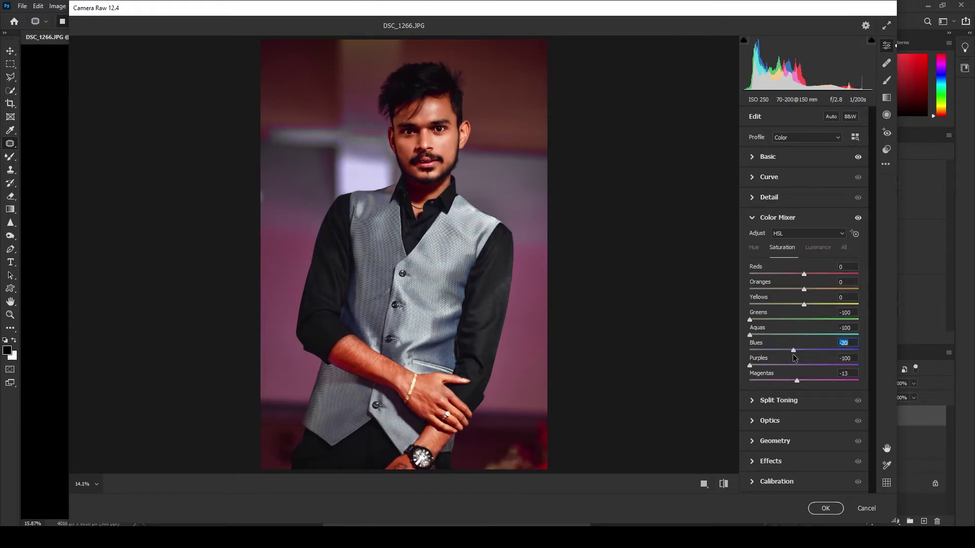
{"action": "left_click_drag", "start_coordinate": [803, 304], "coordinate": [858, 304]}
Warm the oranges hue slightly and reduce the magentas saturation a little more.
{"action": "left_click", "coordinate": [817, 248]}
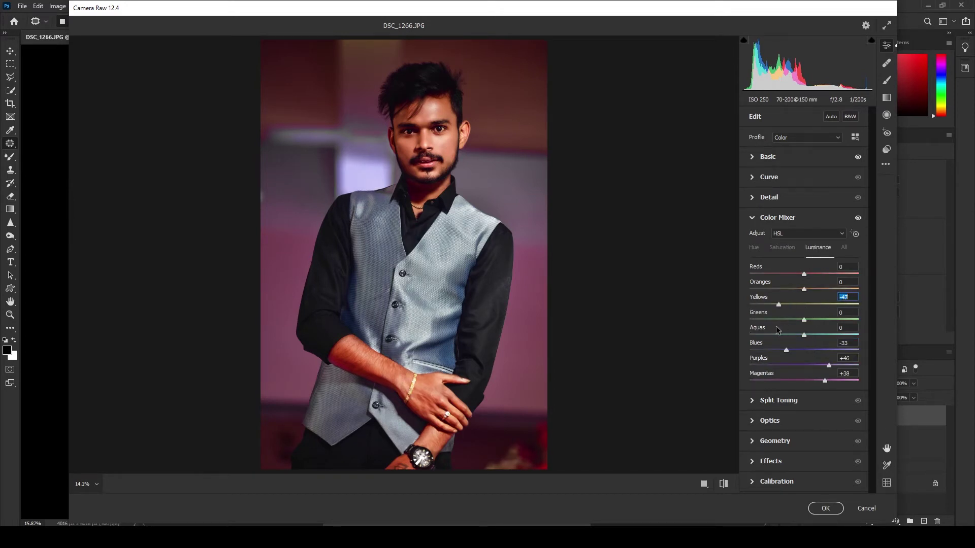
{"action": "left_click", "coordinate": [753, 248]}
{"action": "left_click_drag", "start_coordinate": [803, 289], "coordinate": [808, 289]}
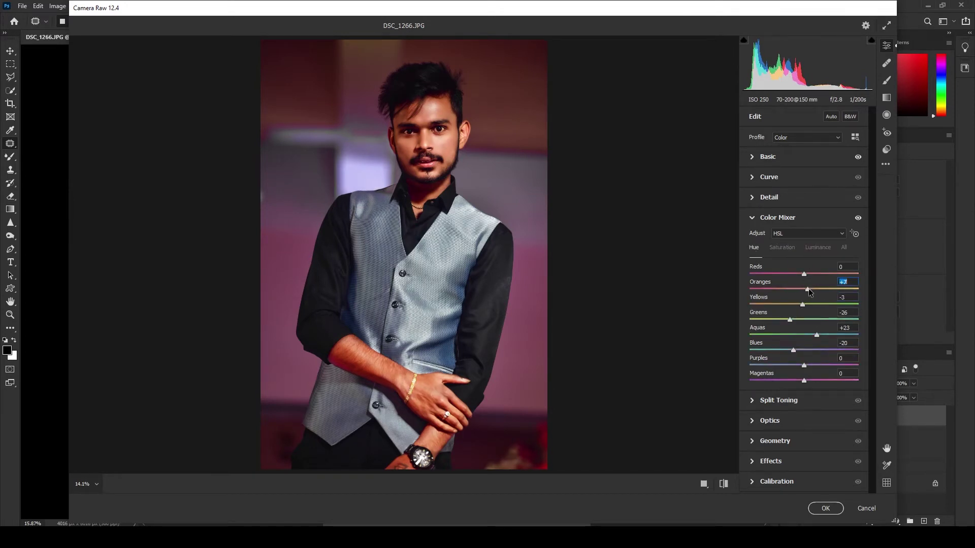
{"action": "left_click", "coordinate": [782, 247]}
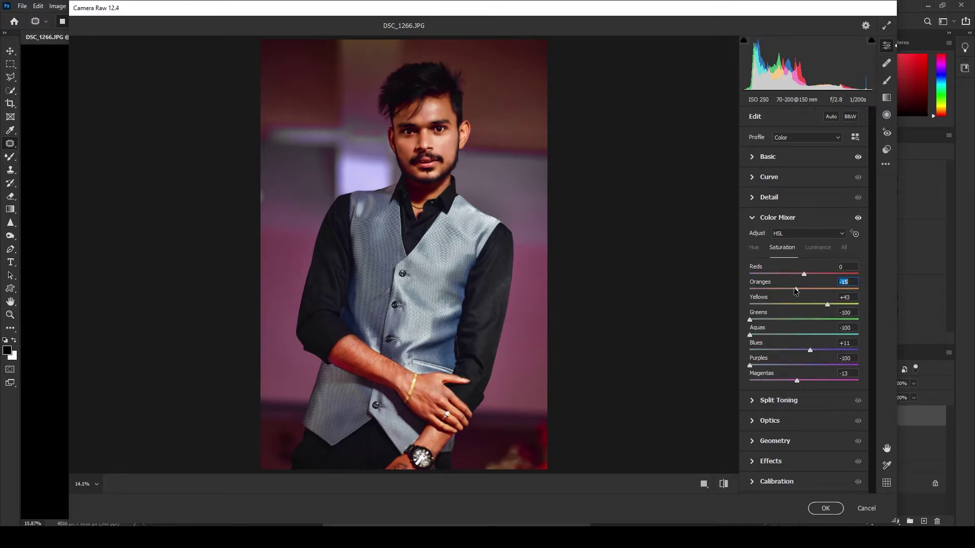
{"action": "scroll", "coordinate": [564, 344], "scroll_direction": "down", "scroll_amount": 1}
{"action": "scroll", "coordinate": [505, 366], "scroll_direction": "up", "scroll_amount": 2}
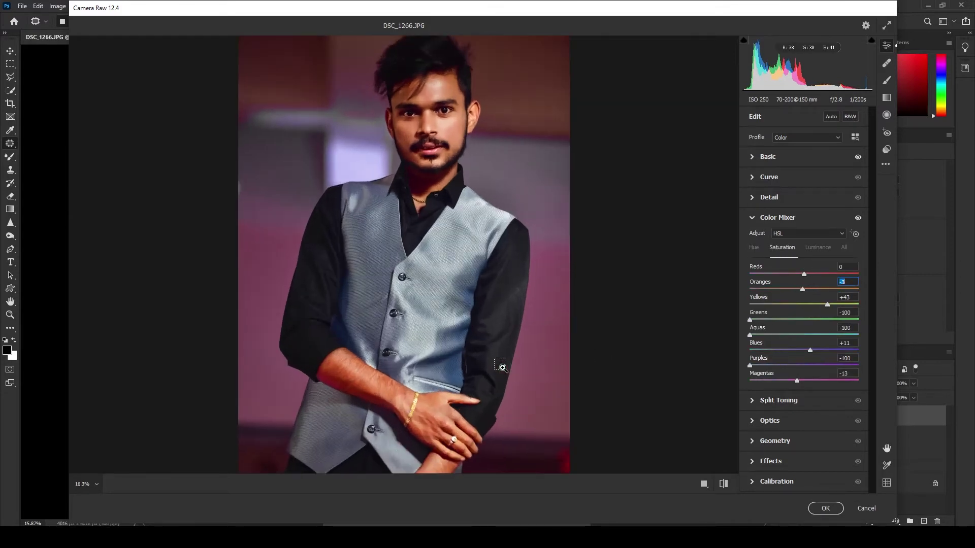
{"action": "left_click_drag", "start_coordinate": [796, 381], "coordinate": [795, 382]}
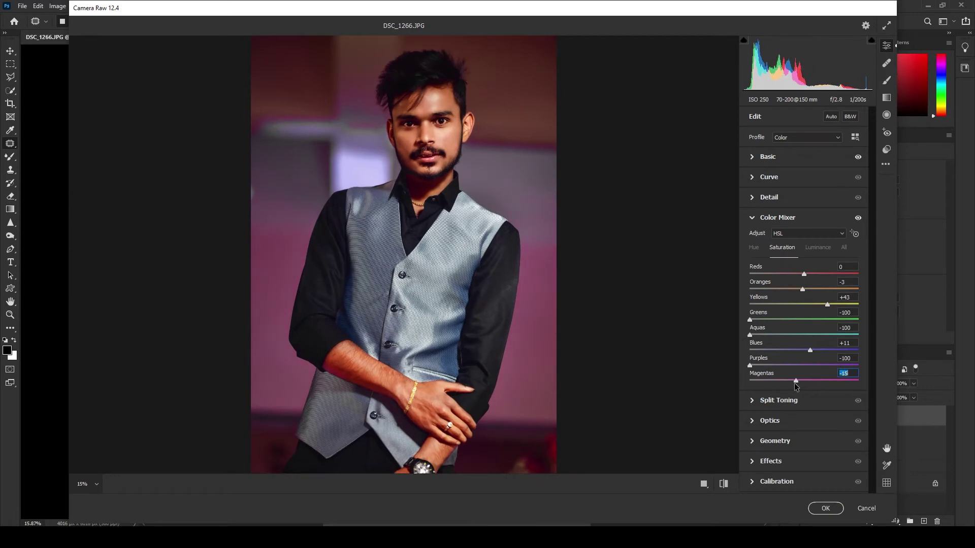
Set Split Toning highlights to hue 217, saturation 8, and shadows to hue 29.
{"action": "left_click", "coordinate": [756, 218]}
{"action": "left_click", "coordinate": [755, 238]}
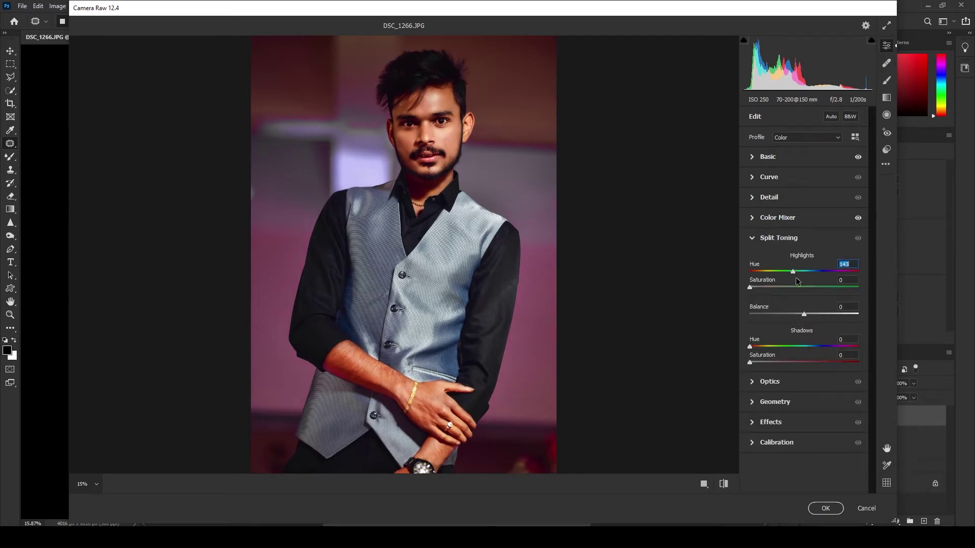
{"action": "left_click", "coordinate": [755, 287]}
{"action": "left_click_drag", "start_coordinate": [839, 290], "coordinate": [828, 275]}
{"action": "left_click_drag", "start_coordinate": [753, 288], "coordinate": [759, 287]}
{"action": "mouse_move", "coordinate": [749, 347]}
{"action": "left_mouse_down"}
{"action": "mouse_move", "coordinate": [758, 347]}
{"action": "mouse_move", "coordinate": [755, 364]}
{"action": "left_mouse_up"}
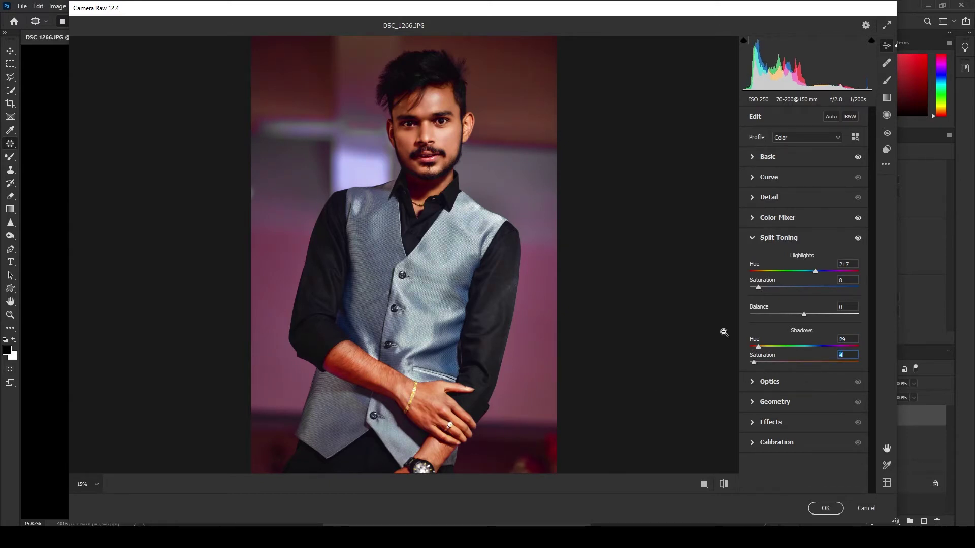
{"action": "left_click", "coordinate": [753, 238]}
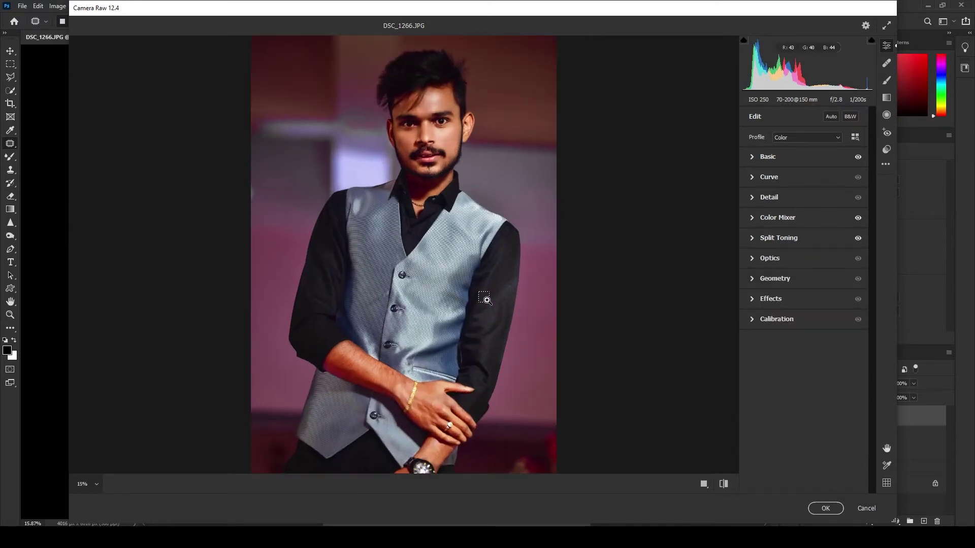
{"action": "left_click_drag", "start_coordinate": [485, 299], "coordinate": [631, 228]}
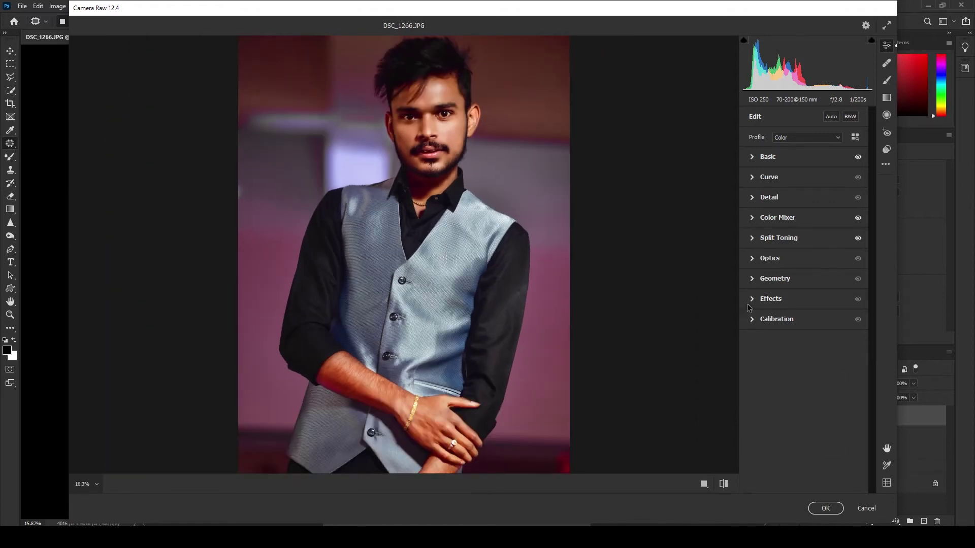
In Calibration, keep Red Primary at 0 and set Blue Primary hue +2, saturation -7.
{"action": "left_click", "coordinate": [767, 319]}
{"action": "mouse_move", "coordinate": [803, 369]}
{"action": "left_mouse_down"}
{"action": "mouse_move", "coordinate": [813, 370]}
{"action": "mouse_move", "coordinate": [793, 386]}
{"action": "mouse_move", "coordinate": [811, 370]}
{"action": "left_mouse_up"}
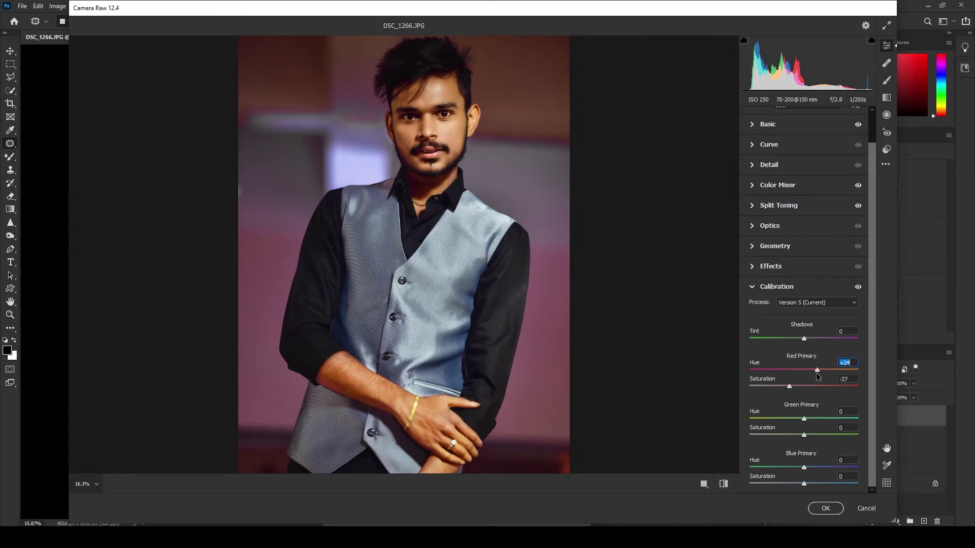
{"action": "double_click", "coordinate": [810, 370]}
{"action": "double_click", "coordinate": [789, 386]}
{"action": "mouse_move", "coordinate": [804, 467]}
{"action": "left_mouse_down"}
{"action": "mouse_move", "coordinate": [785, 467]}
{"action": "mouse_move", "coordinate": [784, 484]}
{"action": "mouse_move", "coordinate": [829, 467]}
{"action": "mouse_move", "coordinate": [805, 467]}
{"action": "mouse_move", "coordinate": [801, 485]}
{"action": "mouse_move", "coordinate": [808, 467]}
{"action": "left_mouse_up"}
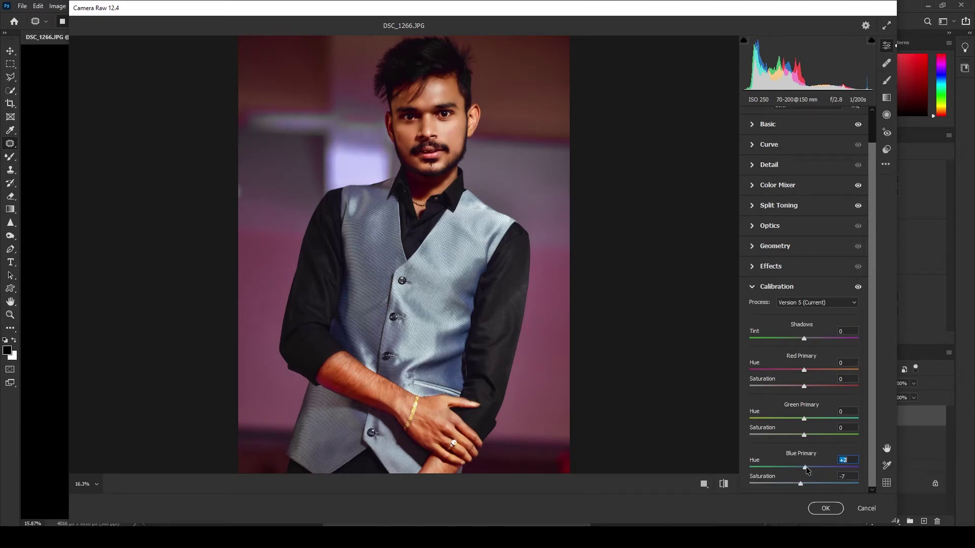
{"action": "scroll", "coordinate": [452, 56], "scroll_direction": "up", "scroll_amount": 5}
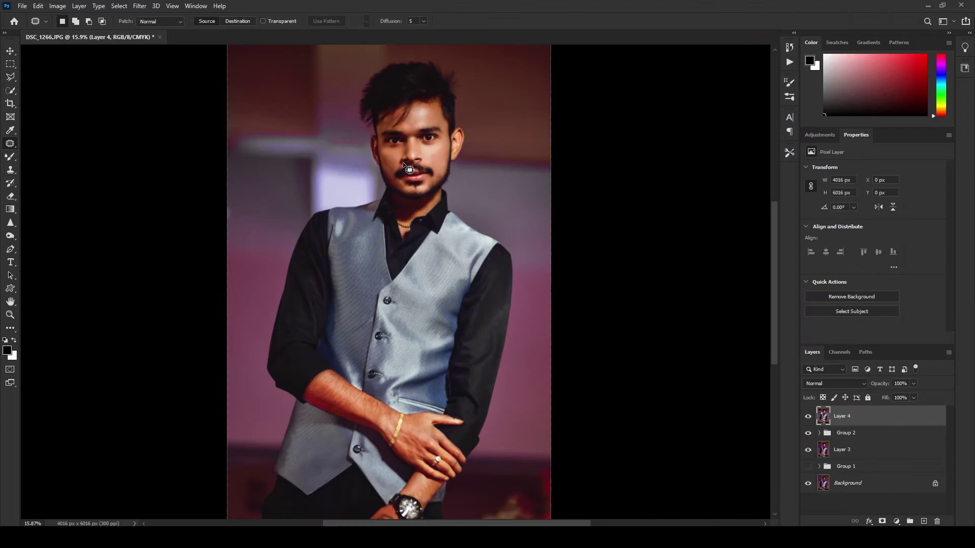
Patch out the small spot on the nose.
{"action": "scroll", "coordinate": [401, 131], "scroll_direction": "up", "scroll_amount": 5}
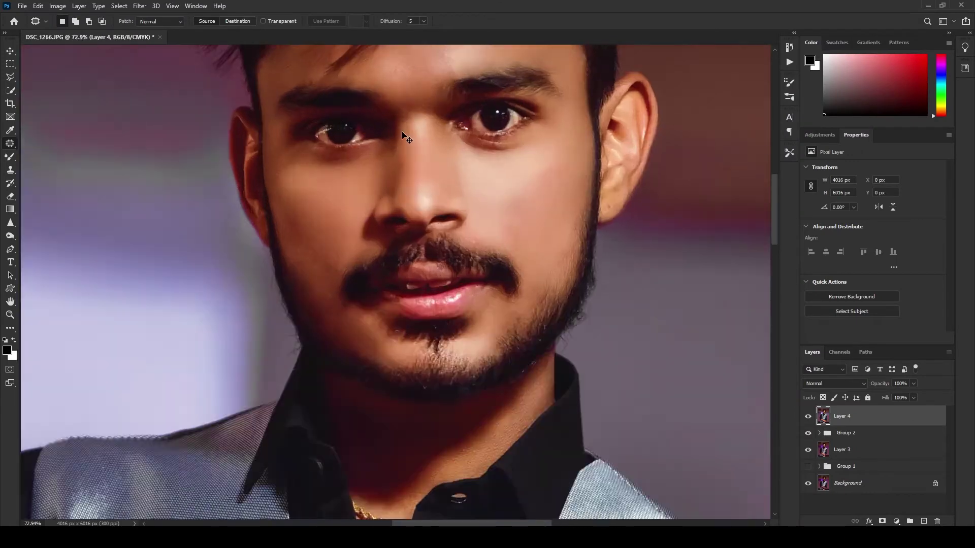
{"action": "scroll", "coordinate": [421, 227], "scroll_direction": "up", "scroll_amount": 3}
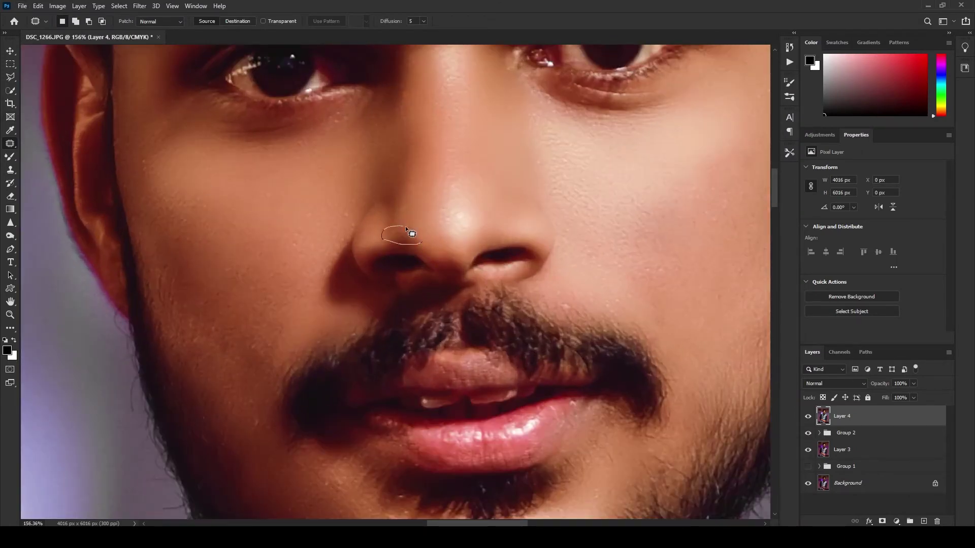
{"action": "left_click_drag", "start_coordinate": [419, 239], "coordinate": [413, 233]}
{"action": "key", "text": "ctrl+d"}
{"action": "scroll", "coordinate": [432, 220], "scroll_direction": "down", "scroll_amount": 5}
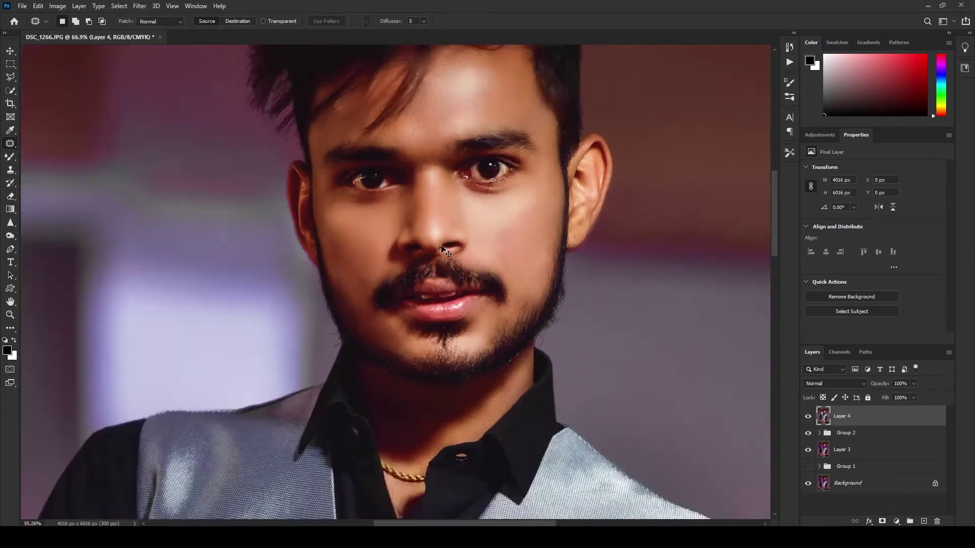
{"action": "scroll", "coordinate": [435, 209], "scroll_direction": "up", "scroll_amount": 3}
{"action": "scroll", "coordinate": [477, 226], "scroll_direction": "down", "scroll_amount": 4}
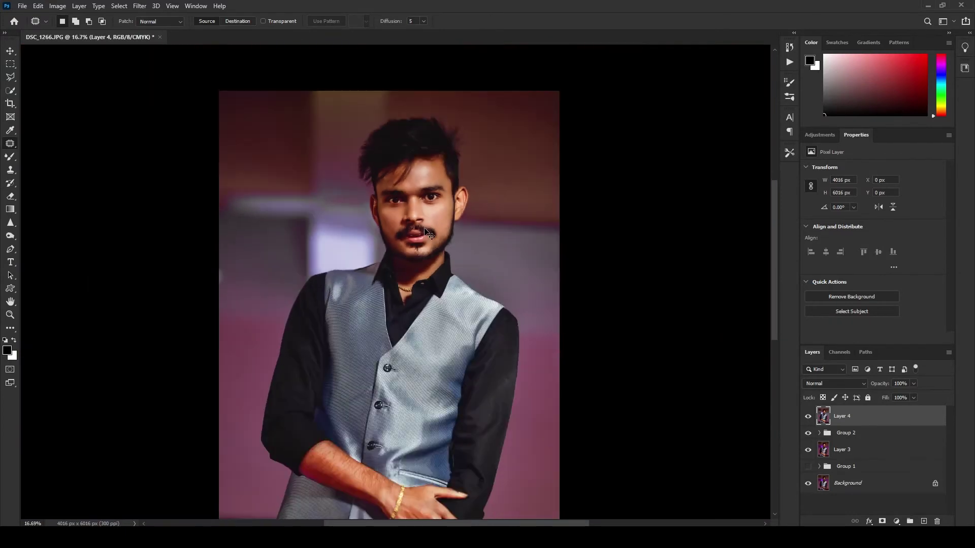
Hide Group 2 and Layer 3, then duplicate Layer 4.
{"action": "left_click_drag", "start_coordinate": [807, 432], "coordinate": [808, 449]}
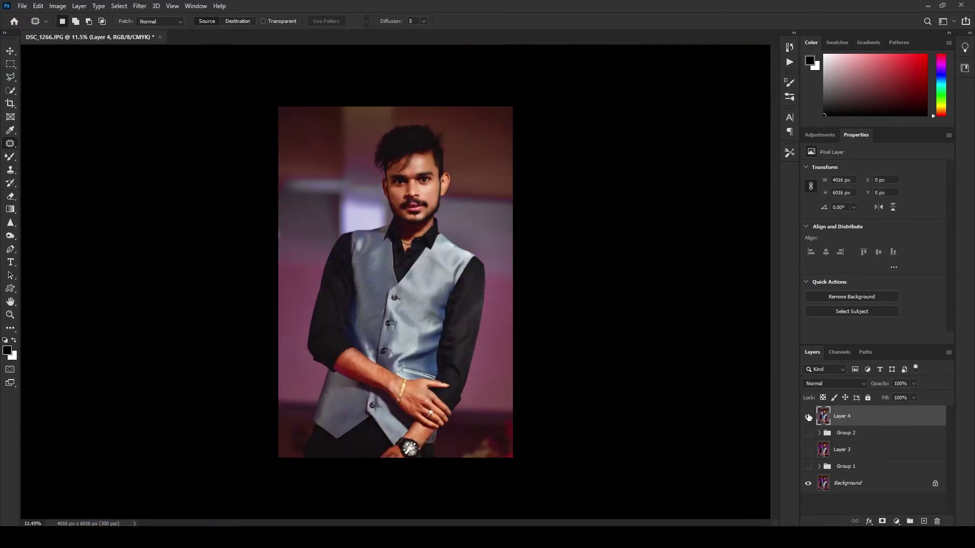
{"action": "scroll", "coordinate": [447, 343], "scroll_direction": "up", "scroll_amount": 3}
{"action": "key", "text": "ctrl+j"}
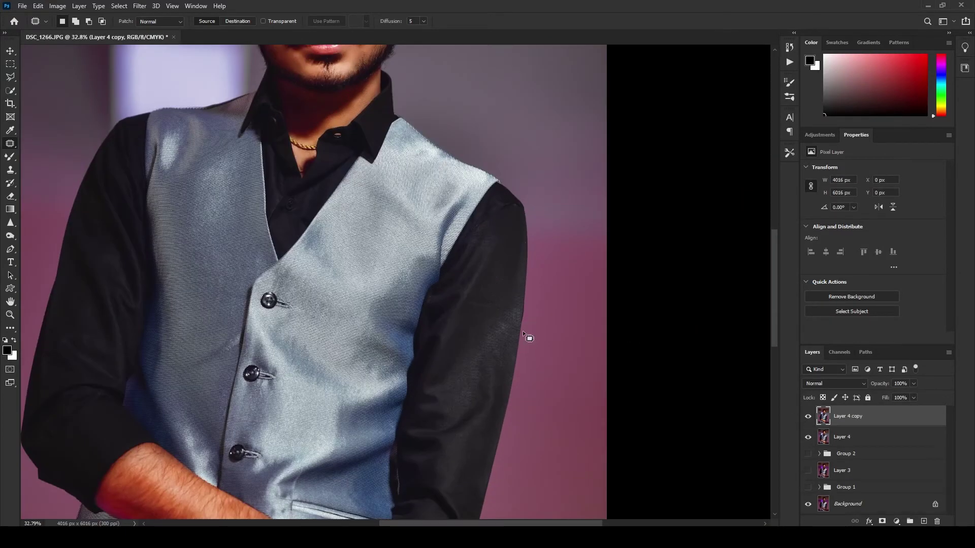
Patch the small marks on the black sleeve with nearby fabric, then view the whole image.
{"action": "left_click_drag", "start_coordinate": [503, 312], "coordinate": [479, 348]}
{"action": "left_click_drag", "start_coordinate": [500, 305], "coordinate": [495, 311]}
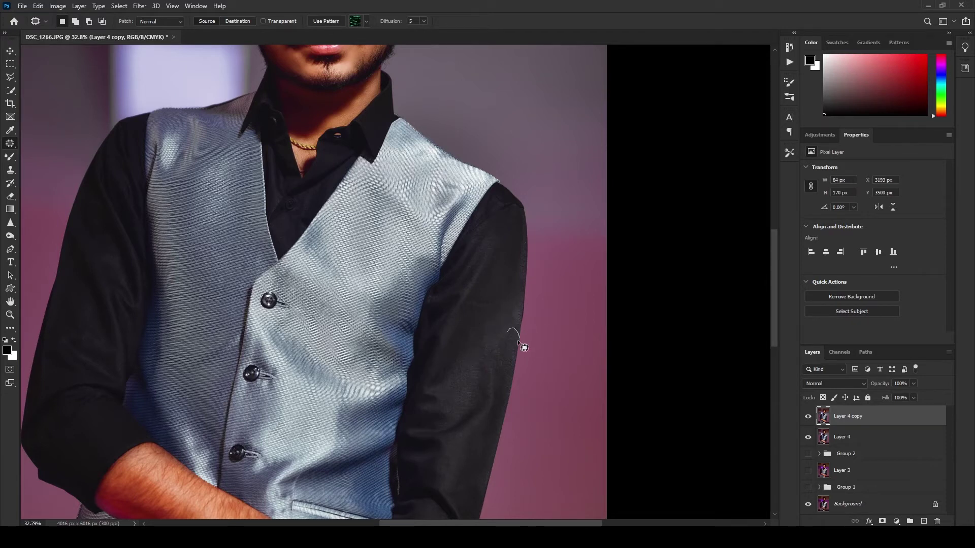
{"action": "left_click_drag", "start_coordinate": [518, 343], "coordinate": [511, 329]}
{"action": "left_click_drag", "start_coordinate": [523, 277], "coordinate": [529, 343]}
{"action": "scroll", "coordinate": [529, 343], "scroll_direction": "down", "scroll_amount": 5}
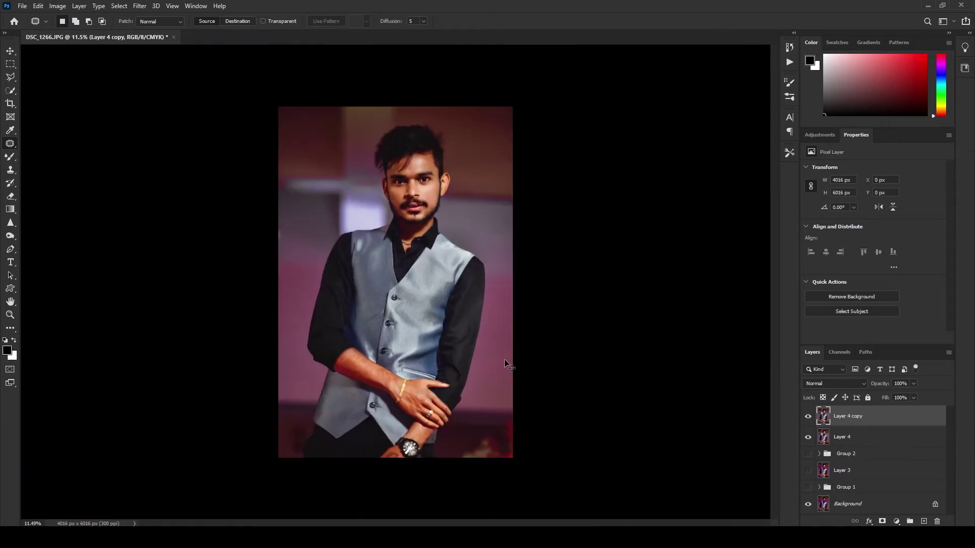
{"action": "scroll", "coordinate": [529, 343], "scroll_direction": "up", "scroll_amount": 5}
{"action": "left_click_drag", "start_coordinate": [472, 326], "coordinate": [499, 342]}
{"action": "key", "text": "ctrl+0"}
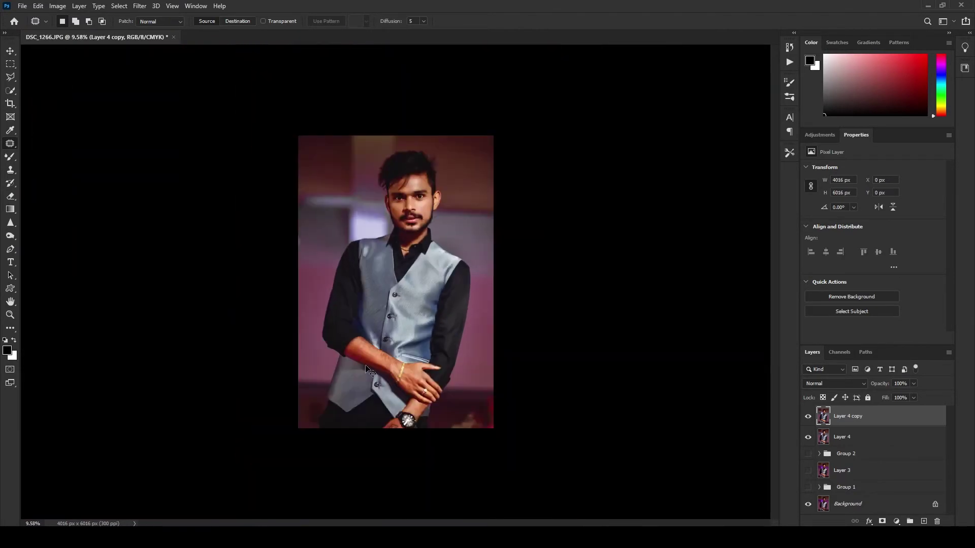
{"action": "scroll", "coordinate": [446, 178], "scroll_direction": "up", "scroll_amount": 3}
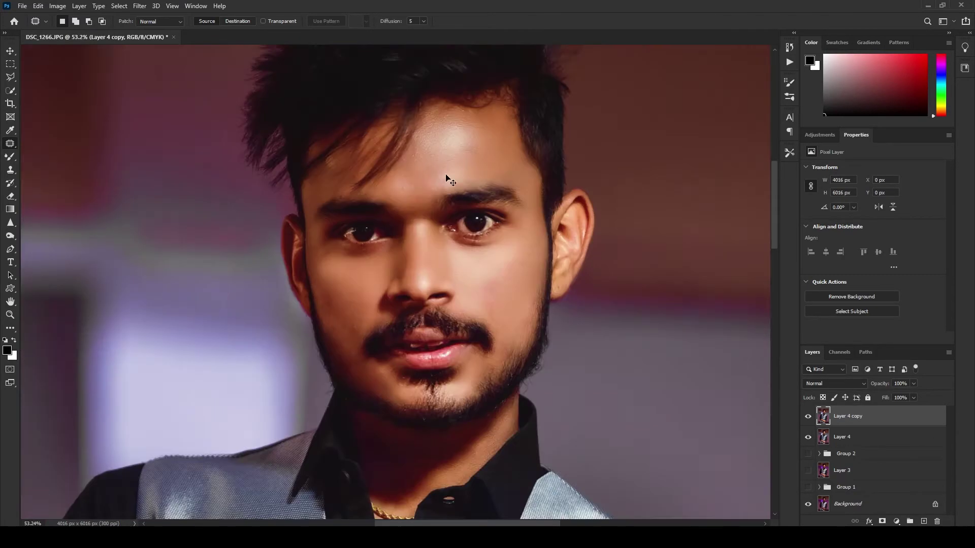
{"action": "scroll", "coordinate": [450, 148], "scroll_direction": "up", "scroll_amount": 3}
{"action": "scroll", "coordinate": [510, 172], "scroll_direction": "down", "scroll_amount": 3}
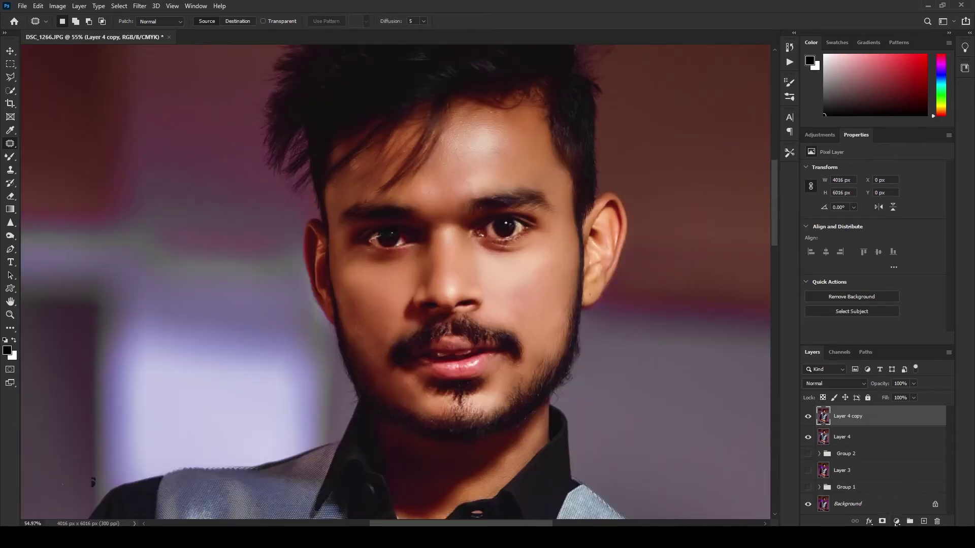
Add a Brightness/Contrast layer at 70, invert its mask, and paint it onto the iris.
{"action": "left_click", "coordinate": [896, 521]}
{"action": "left_click", "coordinate": [920, 376]}
{"action": "left_click_drag", "start_coordinate": [873, 196], "coordinate": [903, 198]}
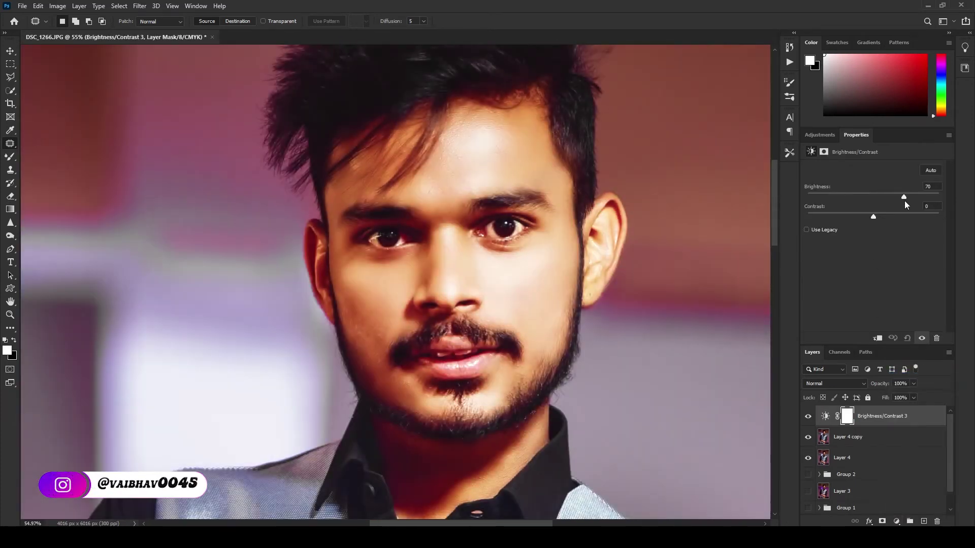
{"action": "key", "text": "ctrl+i"}
{"action": "key", "text": "b"}
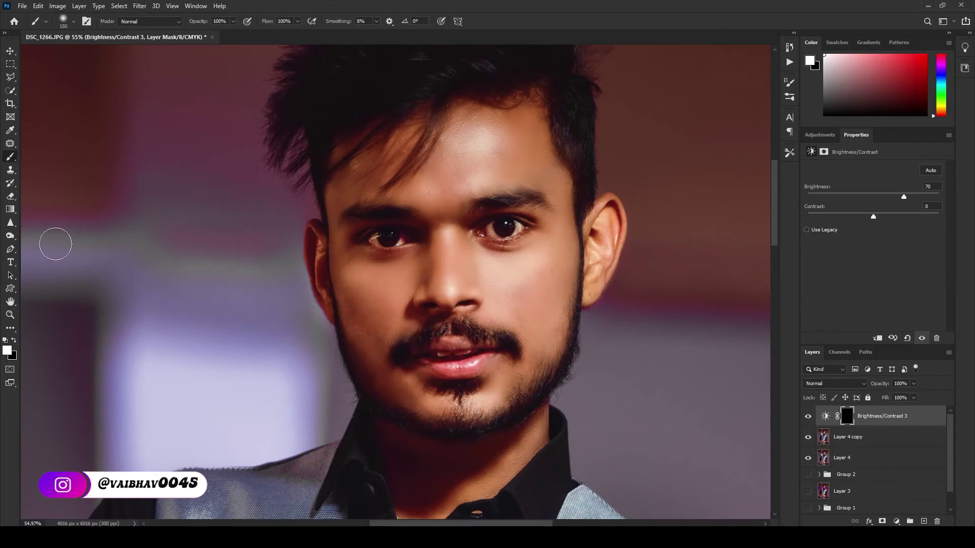
{"action": "scroll", "coordinate": [457, 234], "scroll_direction": "up", "scroll_amount": 5}
{"action": "key", "text": "bracketleft"}
{"action": "key", "text": "bracketleft"}
{"action": "key", "text": "bracketleft"}
{"action": "left_click_drag", "start_coordinate": [613, 191], "coordinate": [640, 208]}
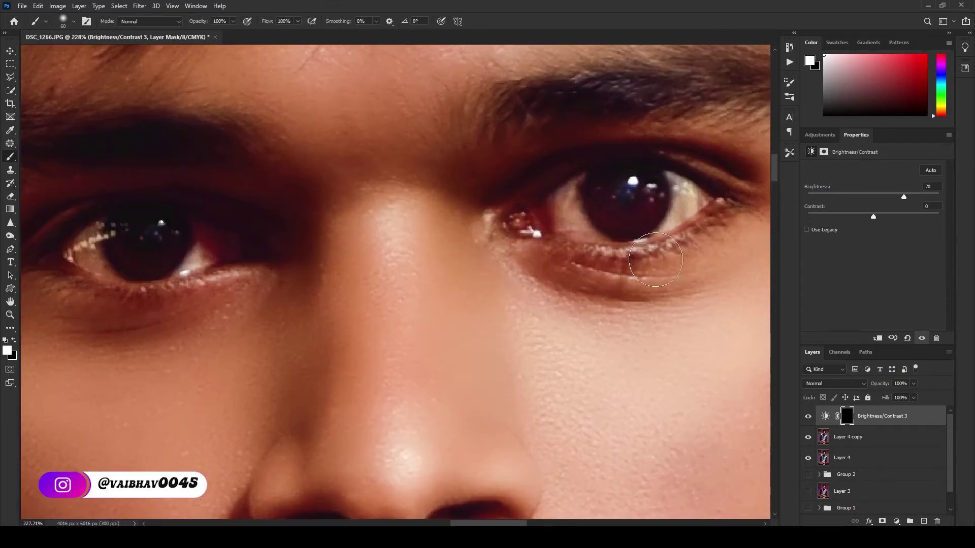
{"action": "scroll", "coordinate": [134, 236], "scroll_direction": "down", "scroll_amount": 5}
{"action": "scroll", "coordinate": [163, 257], "scroll_direction": "down", "scroll_amount": 3}
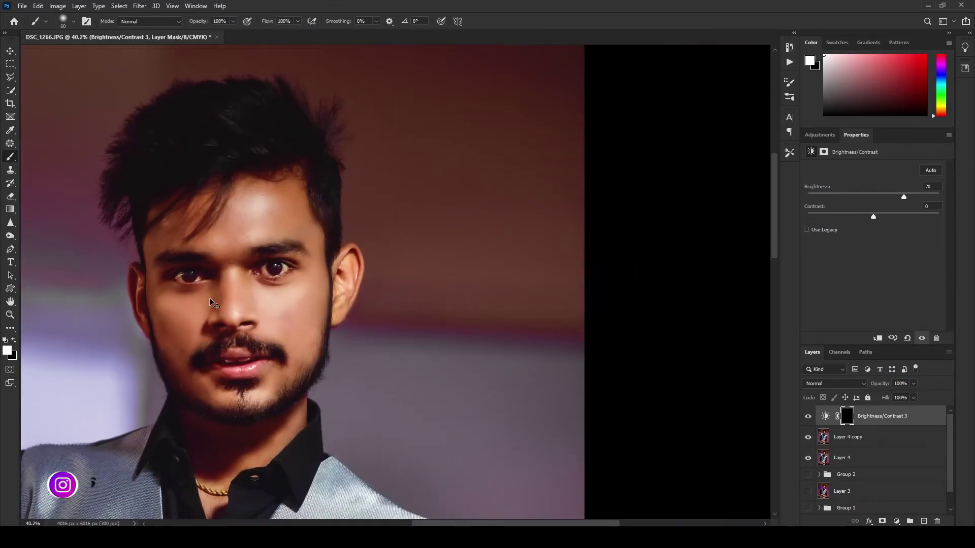
{"action": "scroll", "coordinate": [163, 257], "scroll_direction": "down", "scroll_amount": 2}
{"action": "scroll", "coordinate": [331, 263], "scroll_direction": "up", "scroll_amount": 8}
{"action": "scroll", "coordinate": [331, 263], "scroll_direction": "down", "scroll_amount": 2}
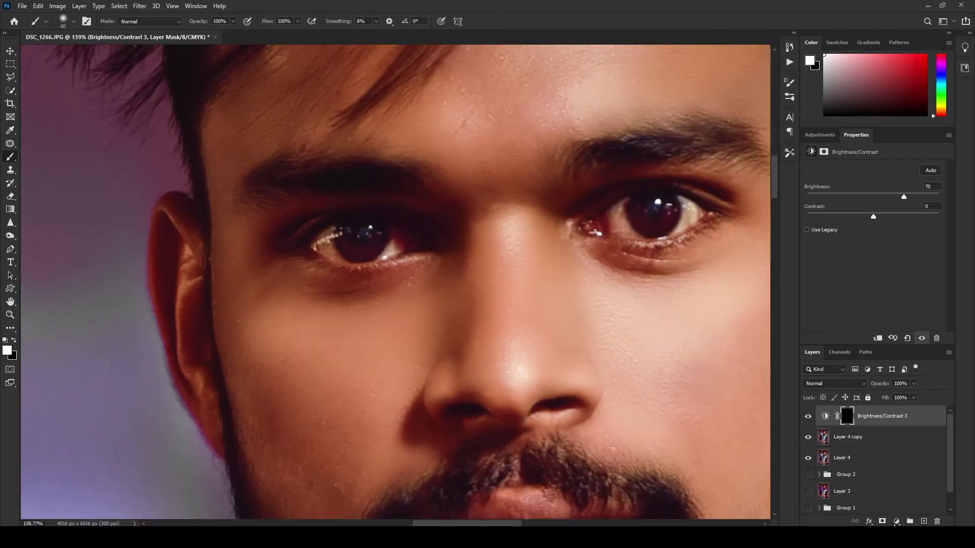
Add a second Brightness/Contrast layer at 33, invert its mask, and paint the right eye's white.
{"action": "left_click", "coordinate": [896, 521]}
{"action": "left_click", "coordinate": [874, 378]}
{"action": "mouse_move", "coordinate": [873, 195]}
{"action": "left_mouse_down"}
{"action": "mouse_move", "coordinate": [906, 202]}
{"action": "mouse_move", "coordinate": [887, 207]}
{"action": "left_mouse_up"}
{"action": "key", "text": "ctrl+i"}
{"action": "scroll", "coordinate": [620, 211], "scroll_direction": "up", "scroll_amount": 2}
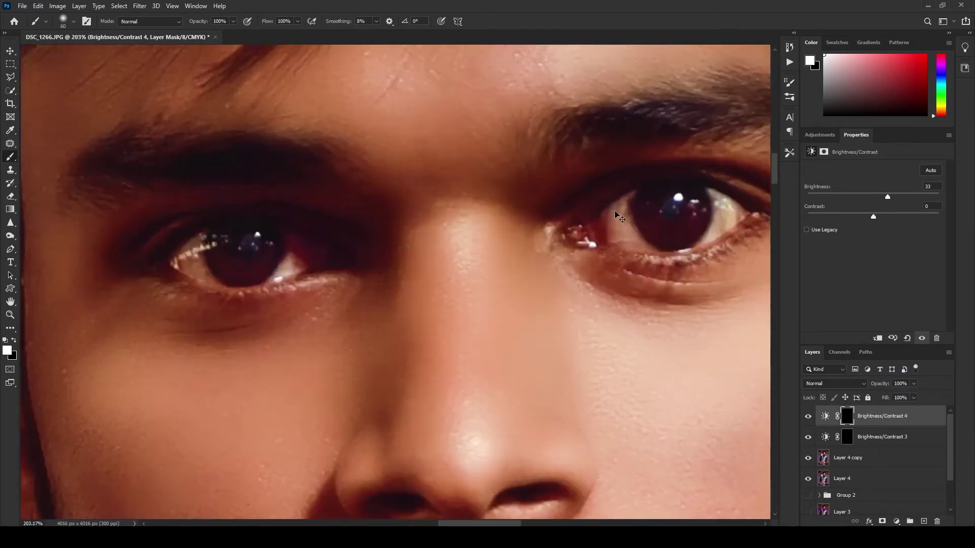
{"action": "scroll", "coordinate": [620, 211], "scroll_direction": "up", "scroll_amount": 3}
{"action": "key", "text": "bracketleft"}
{"action": "key", "text": "bracketleft"}
{"action": "key", "text": "bracketleft"}
{"action": "left_click_drag", "start_coordinate": [626, 197], "coordinate": [594, 257]}
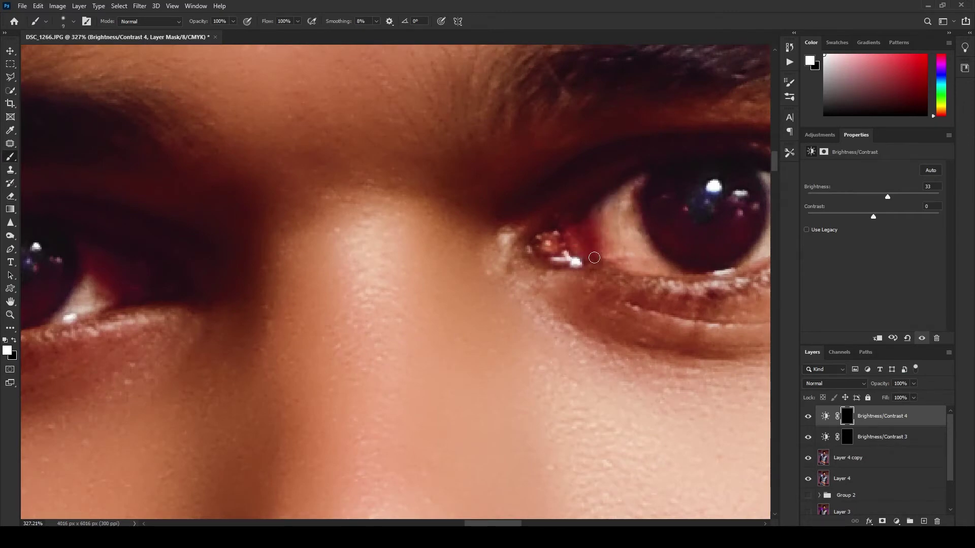
{"action": "mouse_move", "coordinate": [710, 250]}
{"action": "left_mouse_down"}
{"action": "mouse_move", "coordinate": [623, 257]}
{"action": "mouse_move", "coordinate": [713, 228]}
{"action": "left_mouse_up"}
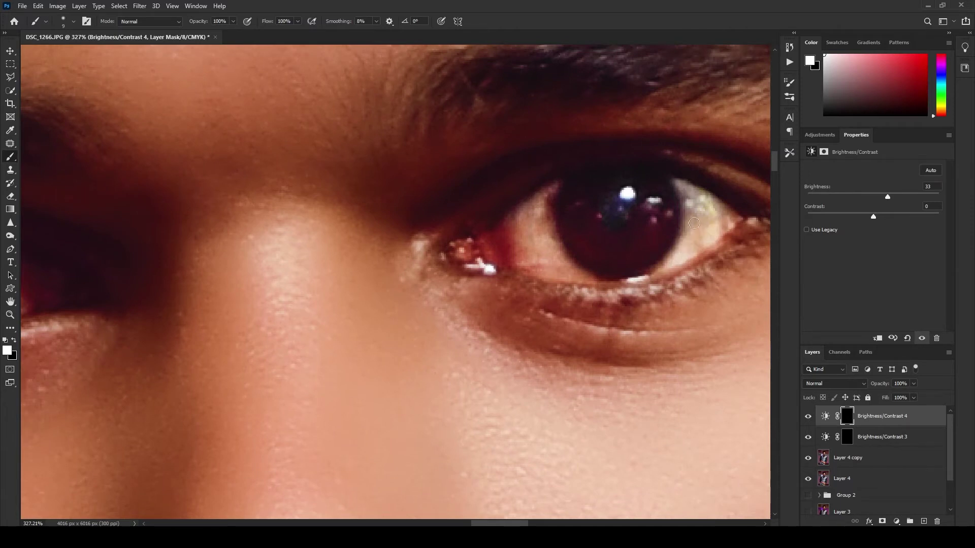
{"action": "scroll", "coordinate": [713, 228], "scroll_direction": "down", "scroll_amount": 5}
{"action": "scroll", "coordinate": [223, 253], "scroll_direction": "up", "scroll_amount": 5}
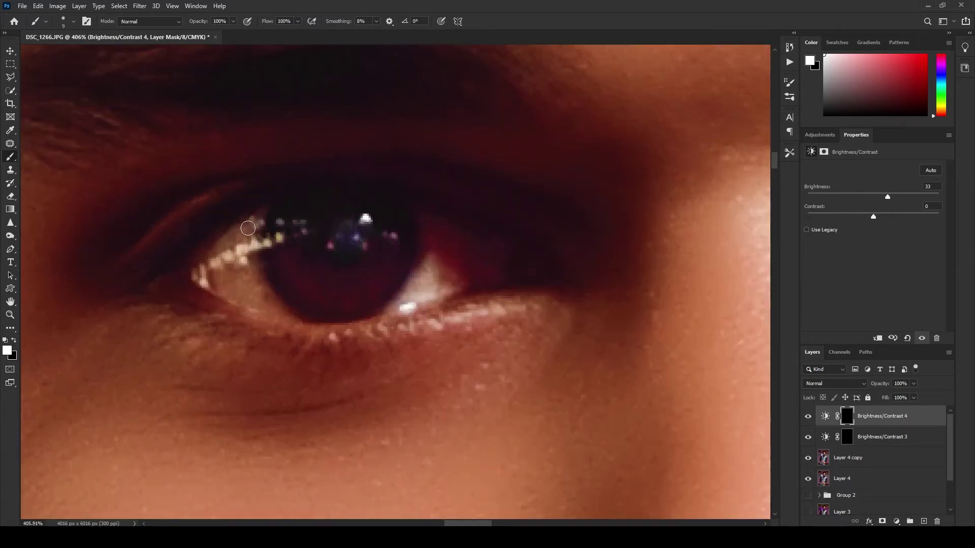
Paint the second brightening over the other eye's white, lower lid and the upper lip.
{"action": "left_click_drag", "start_coordinate": [264, 226], "coordinate": [225, 240]}
{"action": "mouse_move", "coordinate": [225, 303]}
{"action": "left_mouse_down"}
{"action": "mouse_move", "coordinate": [407, 308]}
{"action": "mouse_move", "coordinate": [419, 217]}
{"action": "left_mouse_up"}
{"action": "left_click_drag", "start_coordinate": [427, 285], "coordinate": [457, 269]}
{"action": "scroll", "coordinate": [457, 272], "scroll_direction": "down", "scroll_amount": 3}
{"action": "scroll", "coordinate": [469, 272], "scroll_direction": "down", "scroll_amount": 3}
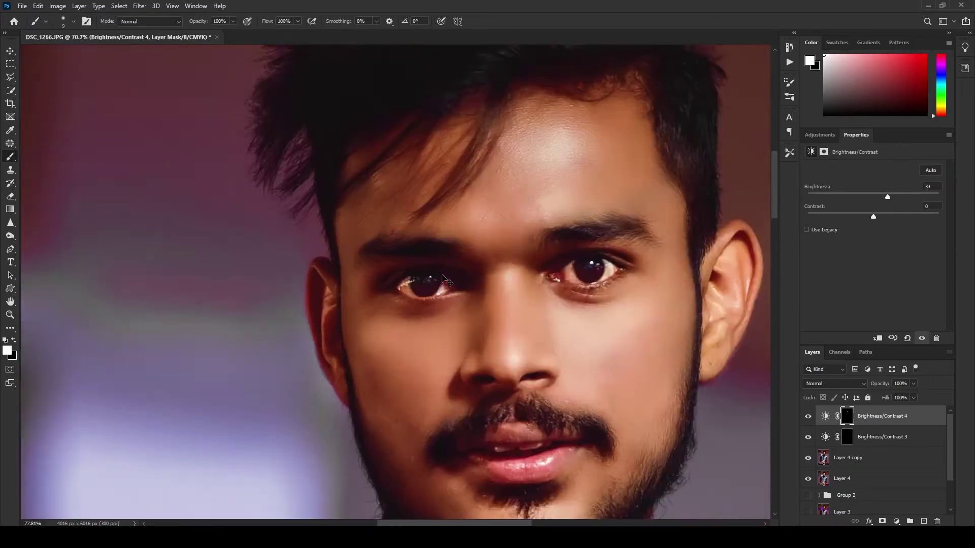
{"action": "scroll", "coordinate": [470, 298], "scroll_direction": "up", "scroll_amount": 4}
{"action": "scroll", "coordinate": [437, 299], "scroll_direction": "down", "scroll_amount": 4}
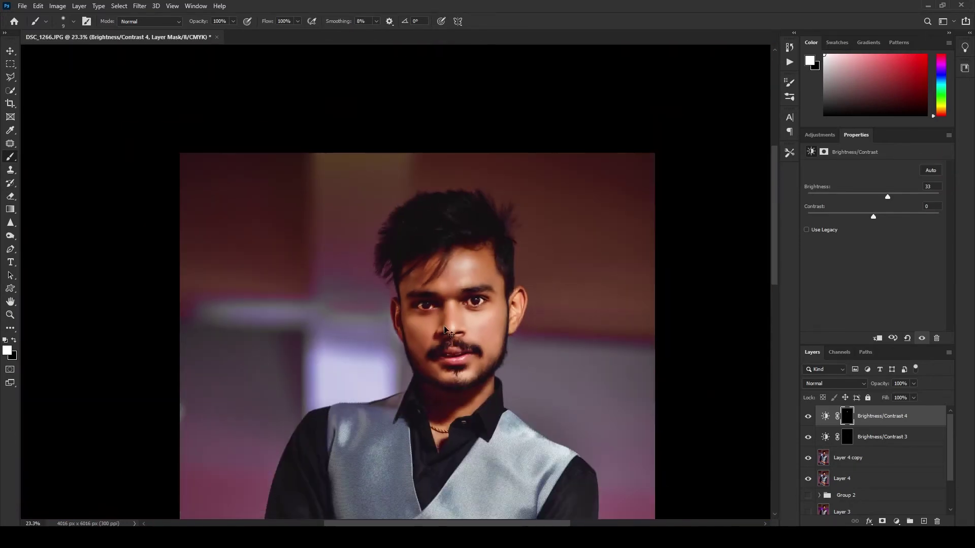
{"action": "scroll", "coordinate": [441, 345], "scroll_direction": "up", "scroll_amount": 1}
{"action": "scroll", "coordinate": [441, 350], "scroll_direction": "up", "scroll_amount": 3}
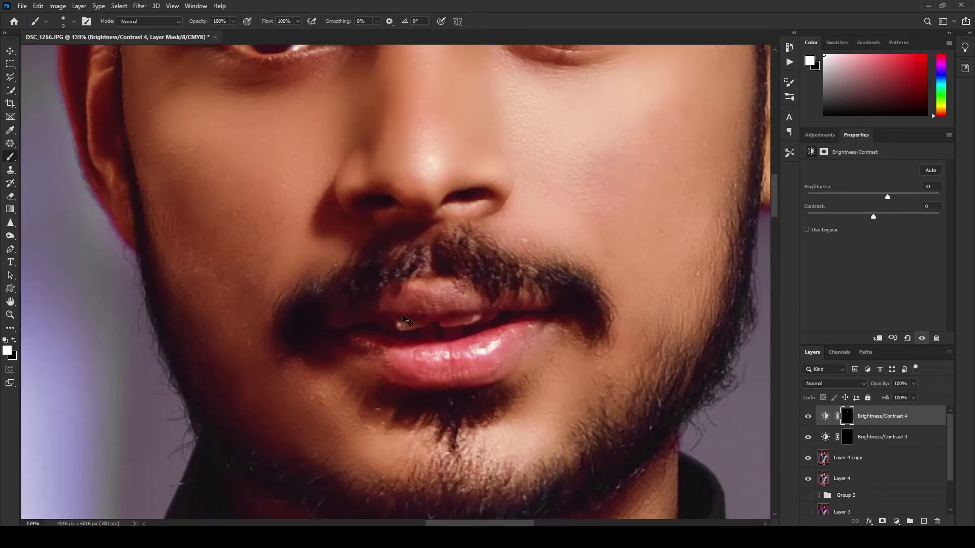
{"action": "mouse_move", "coordinate": [408, 306]}
{"action": "left_mouse_down"}
{"action": "mouse_move", "coordinate": [338, 319]}
{"action": "mouse_move", "coordinate": [559, 304]}
{"action": "left_mouse_up"}
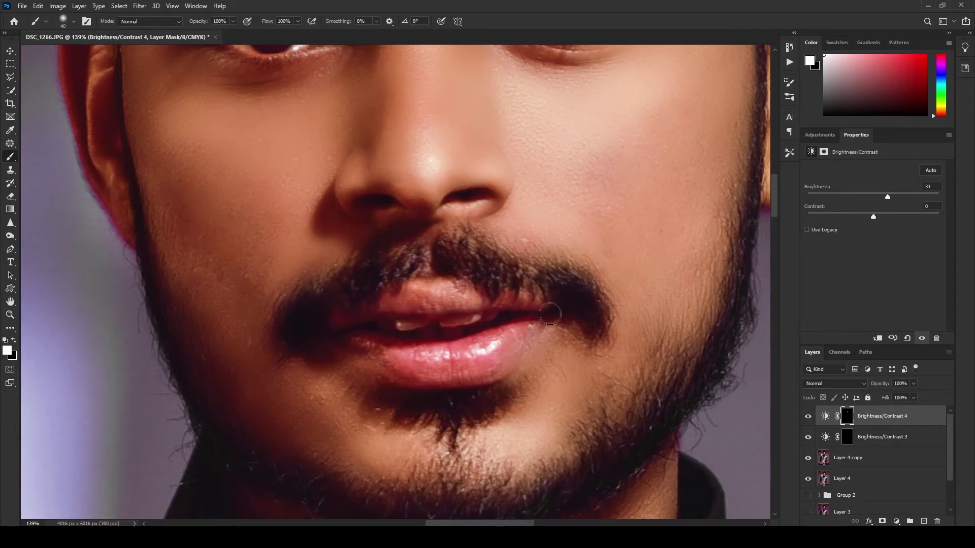
{"action": "scroll", "coordinate": [407, 356], "scroll_direction": "down", "scroll_amount": 5}
{"action": "scroll", "coordinate": [404, 364], "scroll_direction": "down", "scroll_amount": 3}
{"action": "scroll", "coordinate": [609, 396], "scroll_direction": "up", "scroll_amount": 1}
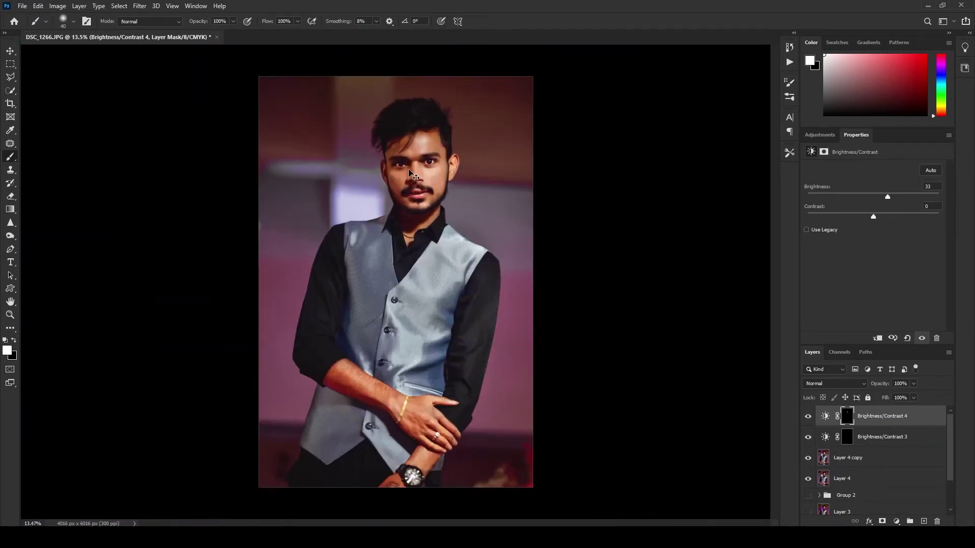
{"action": "scroll", "coordinate": [711, 417], "scroll_direction": "up", "scroll_amount": 1}
Undo the last change, removing Layer 5 and both brightness layers.
{"action": "scroll", "coordinate": [412, 182], "scroll_direction": "down", "scroll_amount": 3}
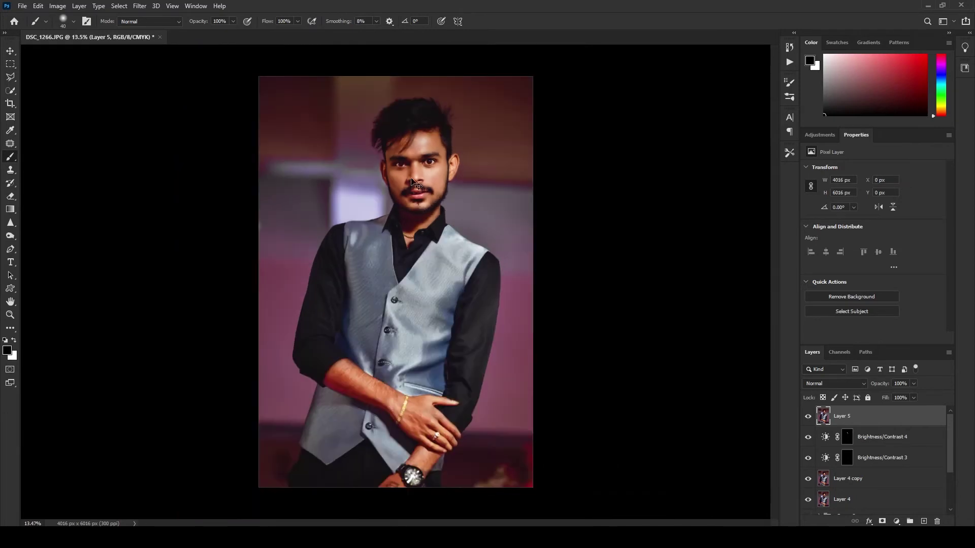
{"action": "key", "text": "ctrl+z"}
{"action": "key", "text": "ctrl+z"}
{"action": "key", "text": "ctrl+z"}
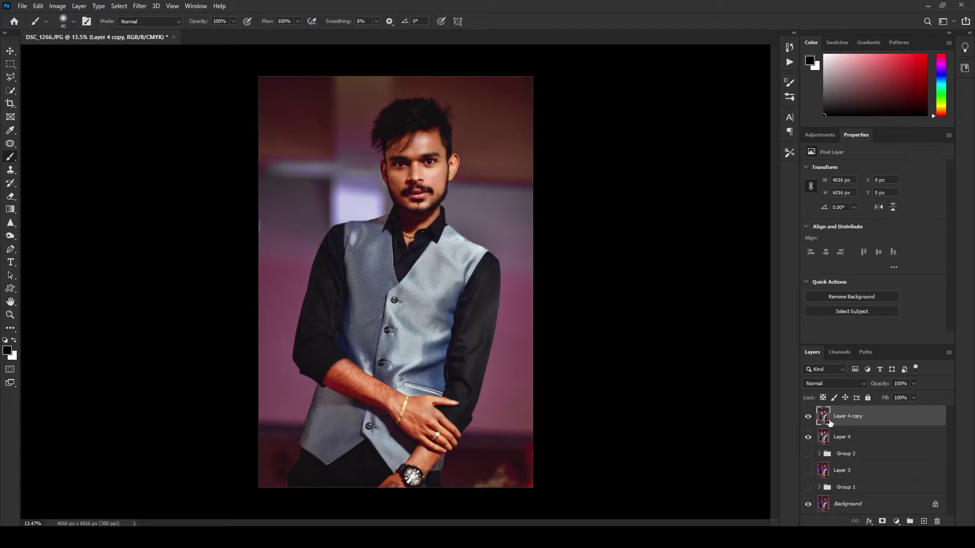
{"action": "scroll", "coordinate": [497, 168], "scroll_direction": "up", "scroll_amount": 5}
{"action": "scroll", "coordinate": [498, 168], "scroll_direction": "down", "scroll_amount": 3}
{"action": "scroll", "coordinate": [498, 167], "scroll_direction": "down", "scroll_amount": 2}
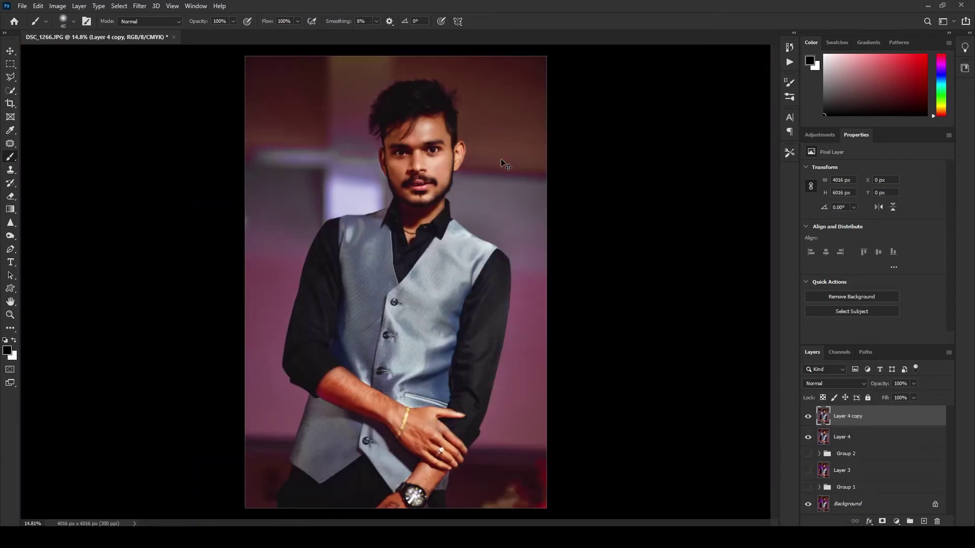
{"action": "scroll", "coordinate": [485, 199], "scroll_direction": "up", "scroll_amount": 2}
{"action": "scroll", "coordinate": [484, 199], "scroll_direction": "up", "scroll_amount": 5}
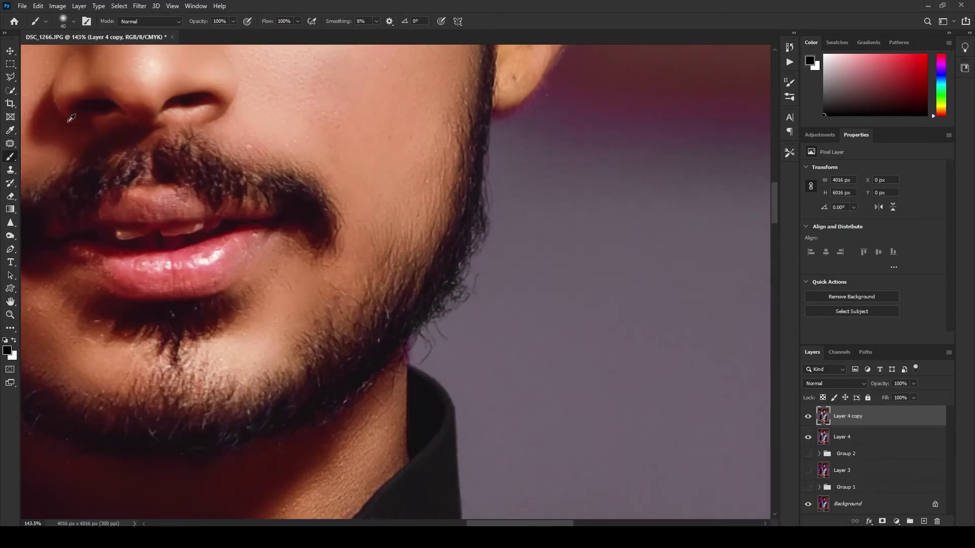
Patch away the stray hairs along the right beard edge after discarding a trial cheek selection.
{"action": "key", "text": "j"}
{"action": "left_click_drag", "start_coordinate": [435, 192], "coordinate": [462, 201]}
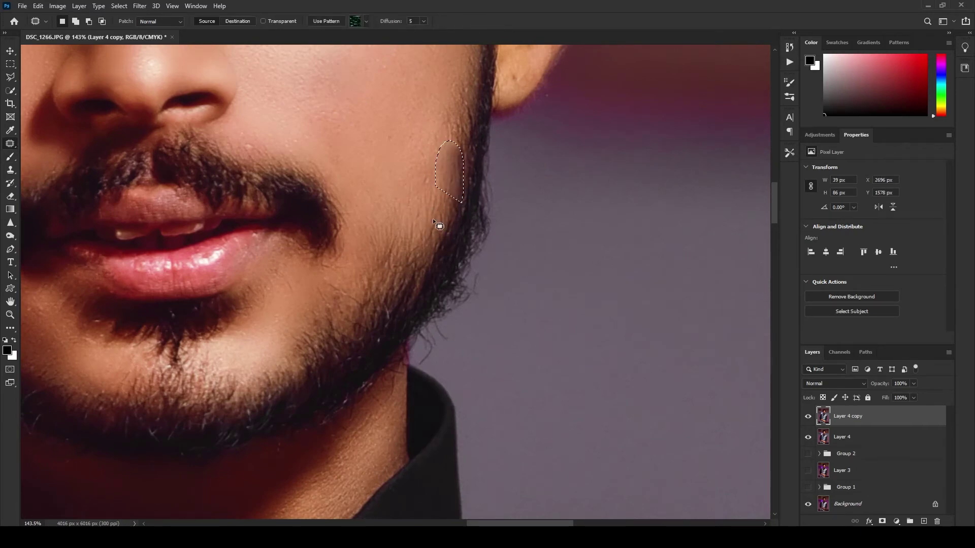
{"action": "key", "text": "ctrl+d"}
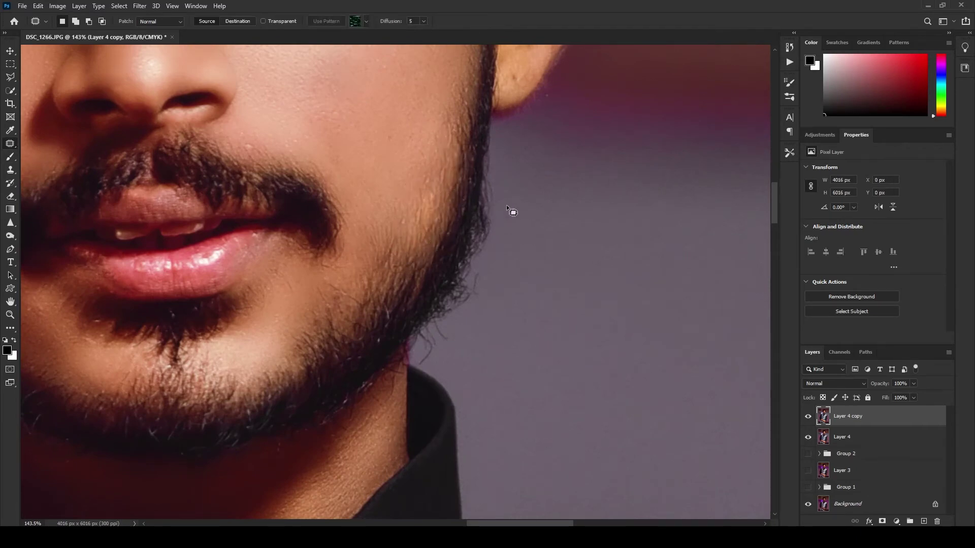
{"action": "scroll", "coordinate": [507, 208], "scroll_direction": "down", "scroll_amount": 3}
{"action": "scroll", "coordinate": [504, 224], "scroll_direction": "up", "scroll_amount": 3}
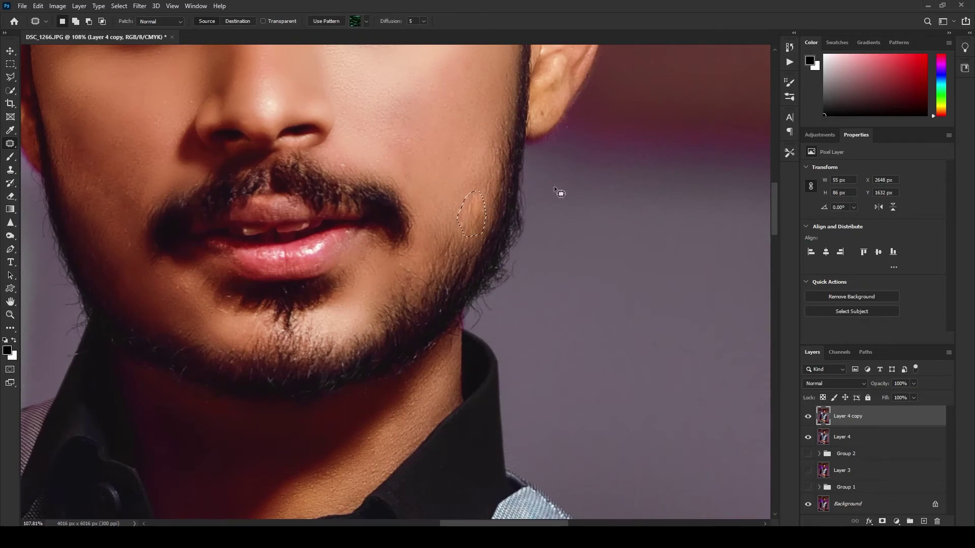
{"action": "scroll", "coordinate": [462, 224], "scroll_direction": "down", "scroll_amount": 2}
{"action": "scroll", "coordinate": [525, 223], "scroll_direction": "down", "scroll_amount": 2}
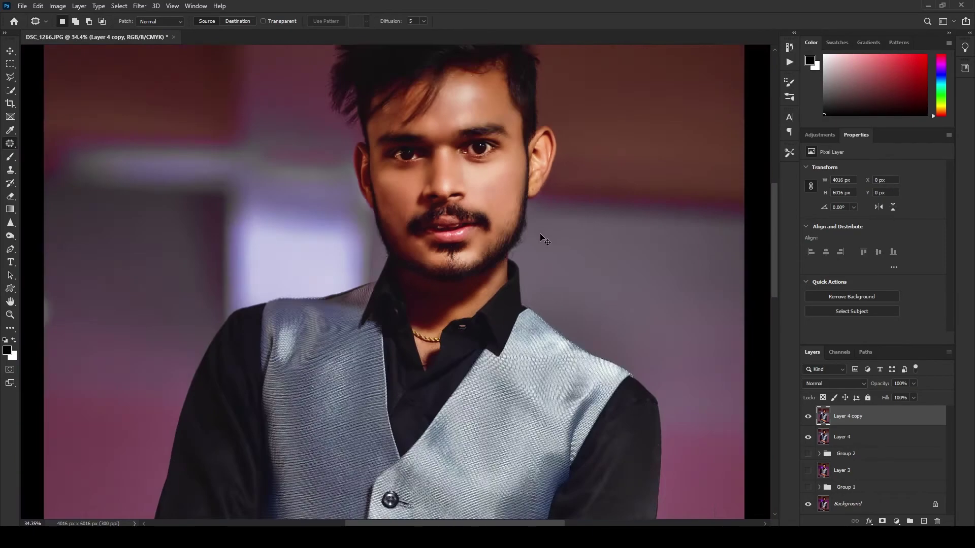
{"action": "scroll", "coordinate": [512, 234], "scroll_direction": "up", "scroll_amount": 5}
{"action": "scroll", "coordinate": [532, 254], "scroll_direction": "down", "scroll_amount": 3}
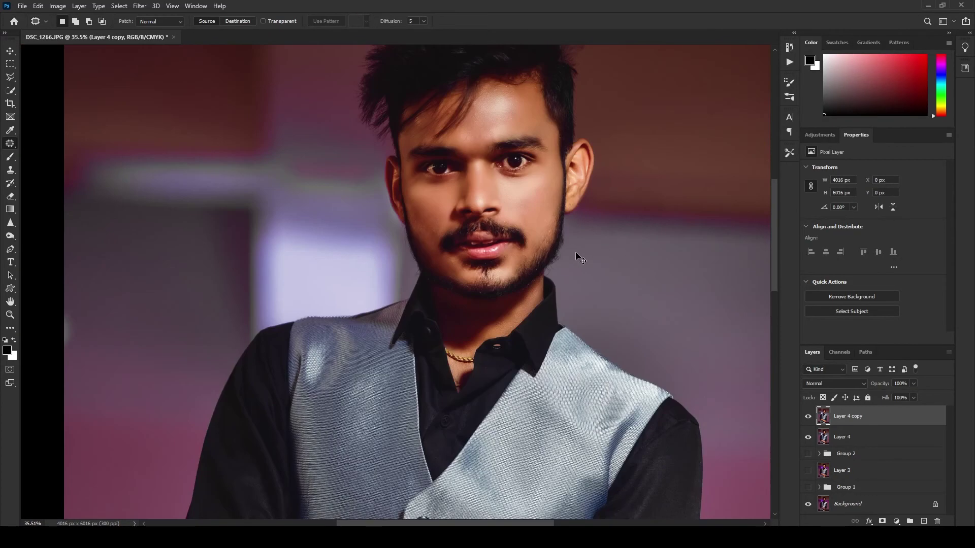
{"action": "scroll", "coordinate": [576, 257], "scroll_direction": "up", "scroll_amount": 1}
{"action": "scroll", "coordinate": [569, 244], "scroll_direction": "up", "scroll_amount": 3}
{"action": "left_click_drag", "start_coordinate": [539, 220], "coordinate": [486, 321]}
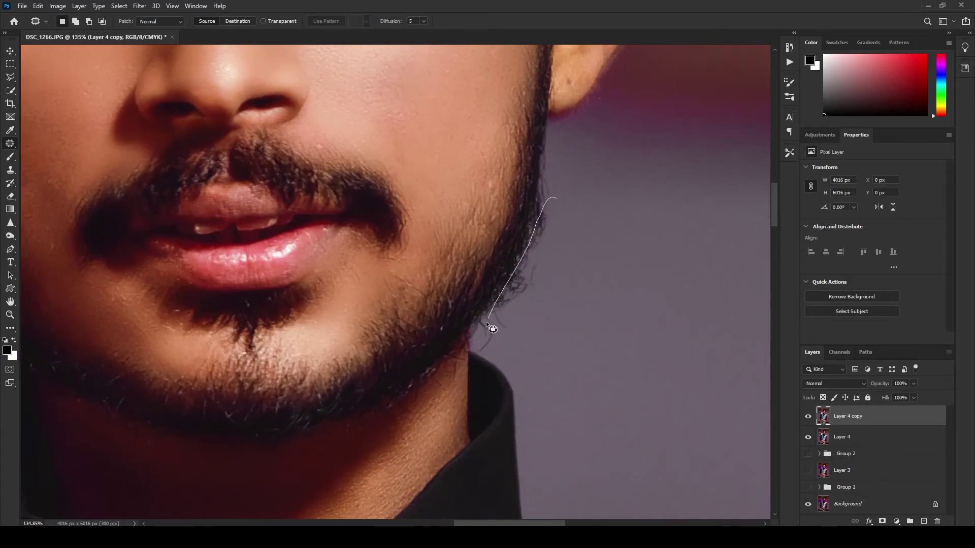
{"action": "left_click", "coordinate": [574, 312]}
Sample clean background beside the beard with the Clone Stamp for edge touch-ups.
{"action": "left_click", "coordinate": [10, 170]}
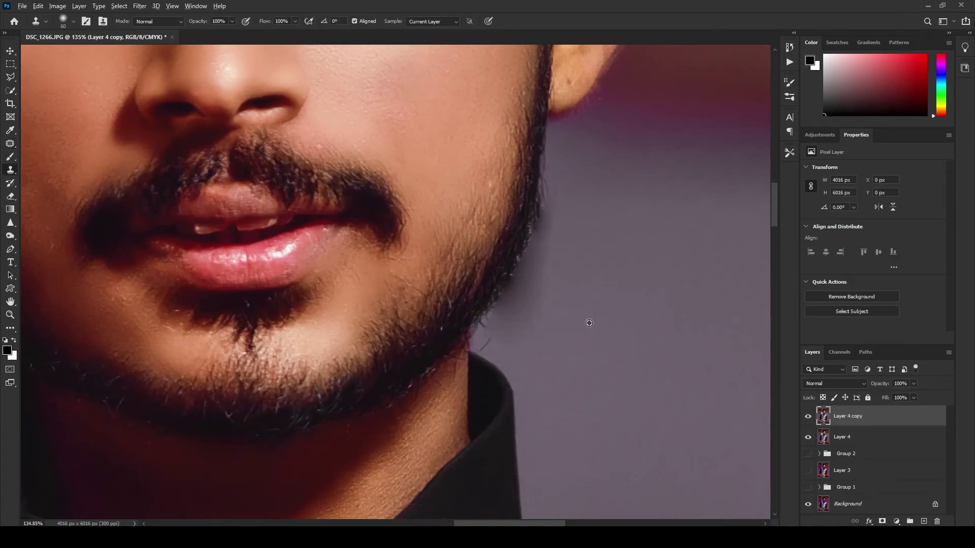
{"action": "left_click", "coordinate": [569, 314], "text": "alt"}
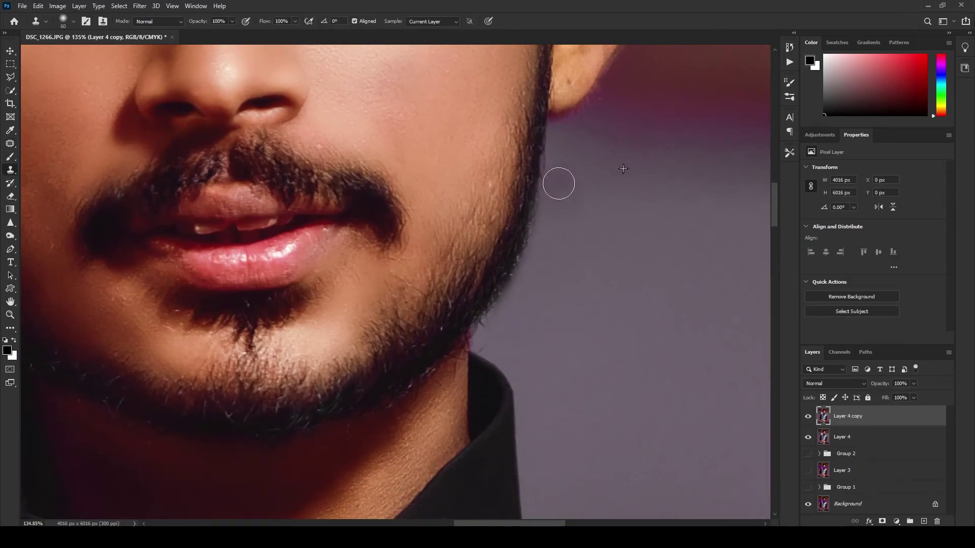
{"action": "scroll", "coordinate": [641, 290], "scroll_direction": "down", "scroll_amount": 3}
{"action": "scroll", "coordinate": [660, 254], "scroll_direction": "up", "scroll_amount": 2}
{"action": "scroll", "coordinate": [660, 254], "scroll_direction": "down", "scroll_amount": 1}
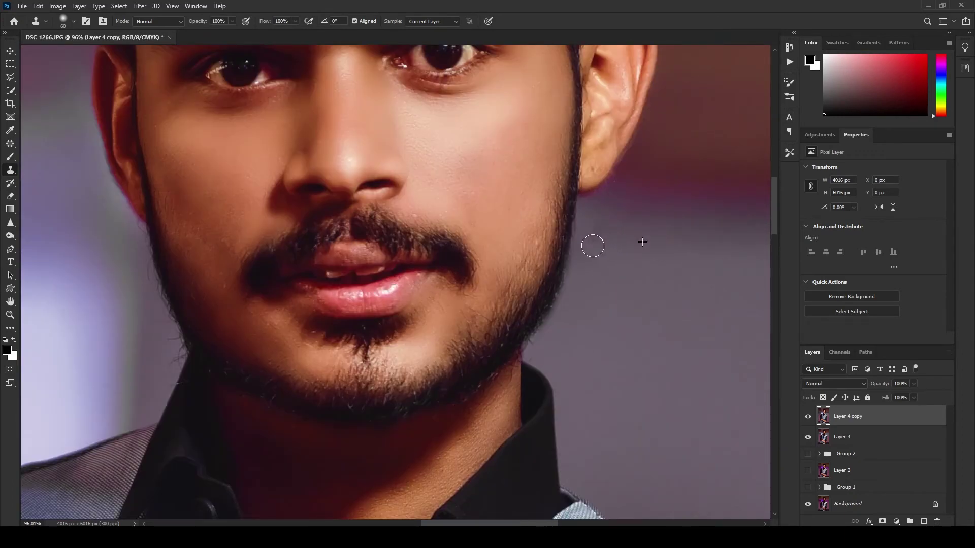
{"action": "scroll", "coordinate": [592, 244], "scroll_direction": "down", "scroll_amount": 2}
{"action": "scroll", "coordinate": [625, 272], "scroll_direction": "down", "scroll_amount": 2}
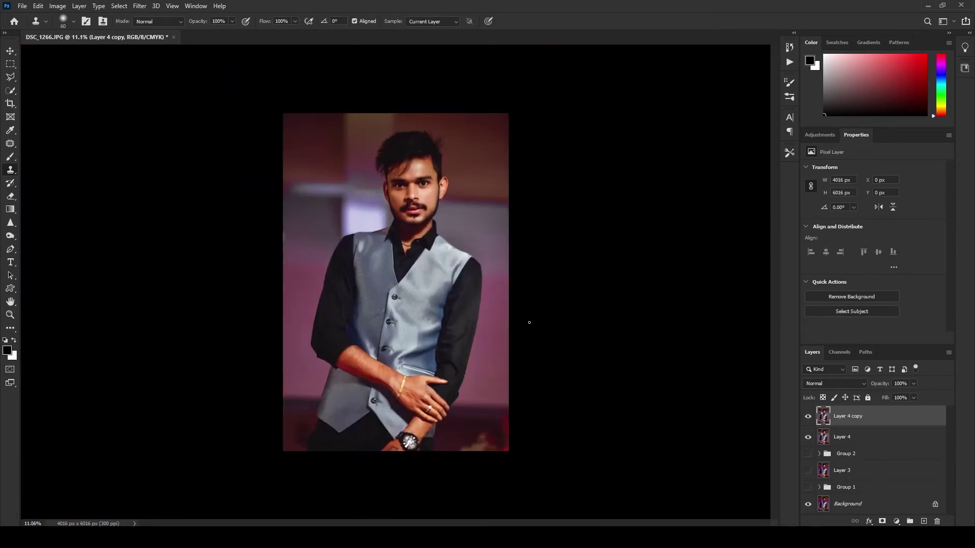
{"action": "scroll", "coordinate": [457, 253], "scroll_direction": "up", "scroll_amount": 1}
{"action": "scroll", "coordinate": [441, 241], "scroll_direction": "up", "scroll_amount": 1}
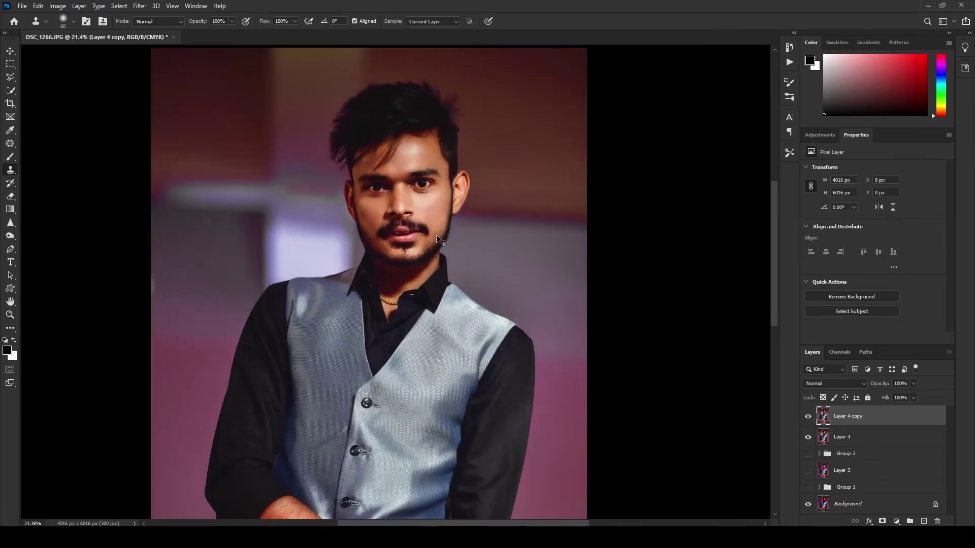
{"action": "key", "text": "v"}
{"action": "scroll", "coordinate": [440, 241], "scroll_direction": "down", "scroll_amount": 1}
Add a Color Balance layer with midtones -8/+1/+6 and highlights +2/+4/-7.
{"action": "left_click", "coordinate": [896, 521]}
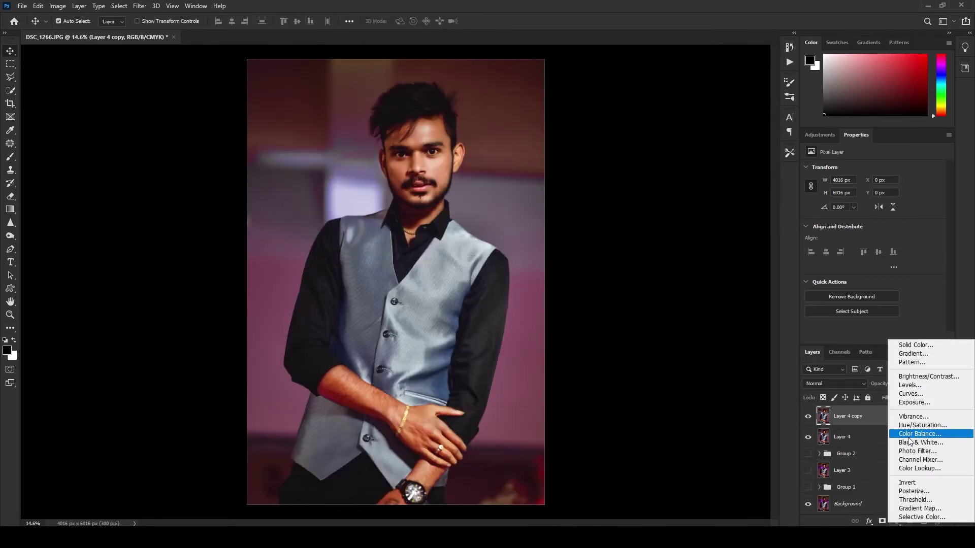
{"action": "left_click", "coordinate": [910, 434]}
{"action": "left_click_drag", "start_coordinate": [857, 191], "coordinate": [856, 191]}
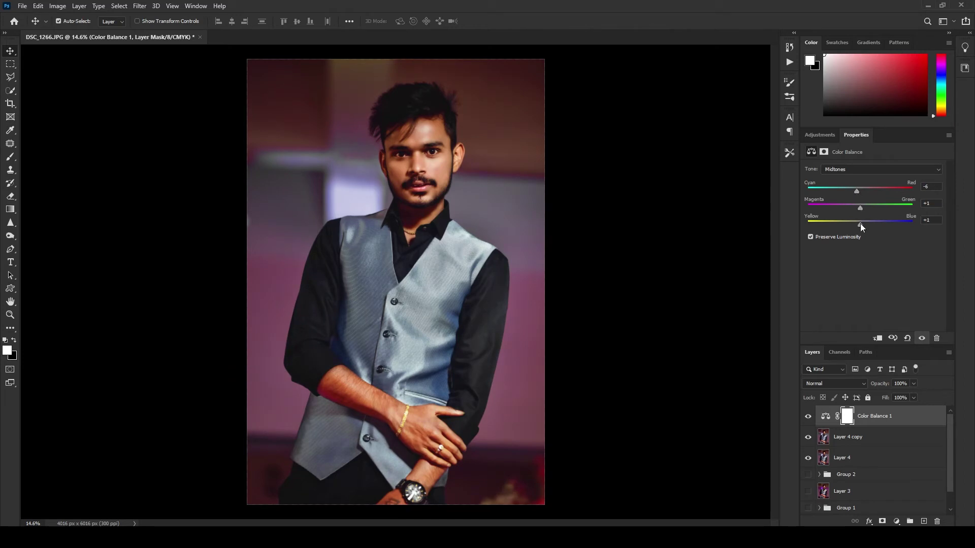
{"action": "left_click_drag", "start_coordinate": [857, 225], "coordinate": [862, 223]}
{"action": "left_click", "coordinate": [862, 170]}
{"action": "left_click", "coordinate": [860, 168]}
{"action": "left_click", "coordinate": [863, 179]}
{"action": "left_click_drag", "start_coordinate": [857, 225], "coordinate": [856, 225]}
{"action": "left_click_drag", "start_coordinate": [860, 191], "coordinate": [860, 206]}
{"action": "left_click", "coordinate": [873, 436]}
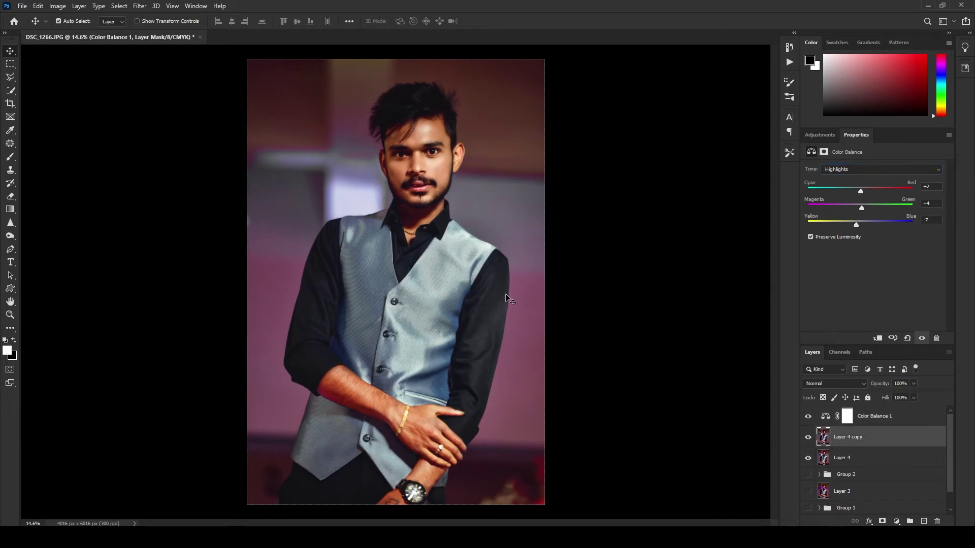
Stamp all visible edits into a new Layer 5 and crop the canvas to 4:5.
{"action": "left_click", "coordinate": [870, 415]}
{"action": "key", "text": "ctrl+shift+alt+e"}
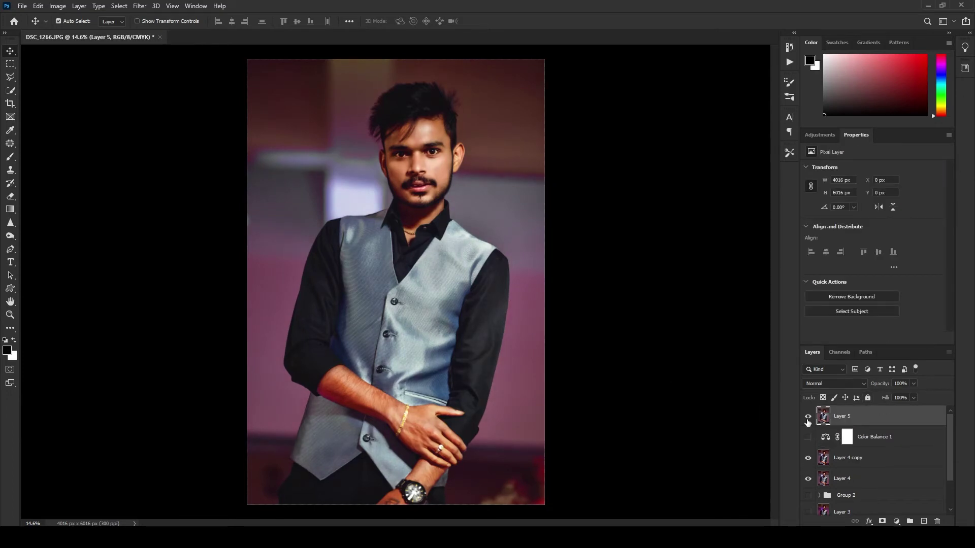
{"action": "scroll", "coordinate": [378, 231], "scroll_direction": "down", "scroll_amount": 2}
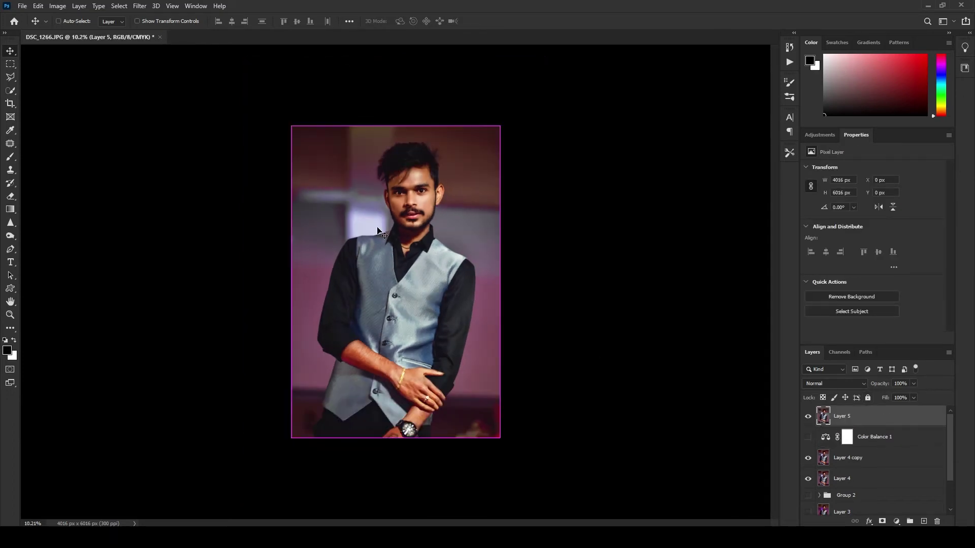
{"action": "scroll", "coordinate": [260, 179], "scroll_direction": "up", "scroll_amount": 2}
{"action": "left_click", "coordinate": [11, 105]}
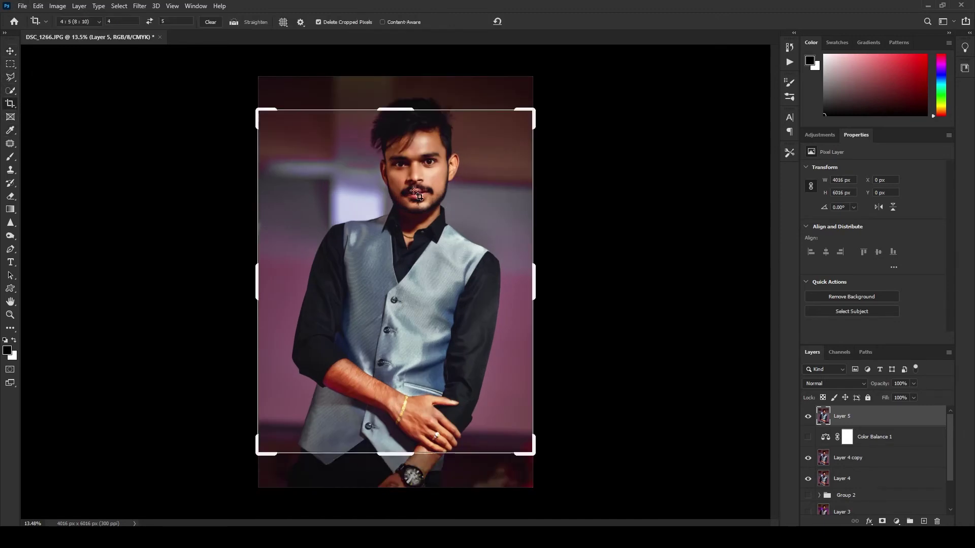
{"action": "left_click_drag", "start_coordinate": [395, 104], "coordinate": [395, 94]}
{"action": "left_click_drag", "start_coordinate": [416, 468], "coordinate": [416, 505]}
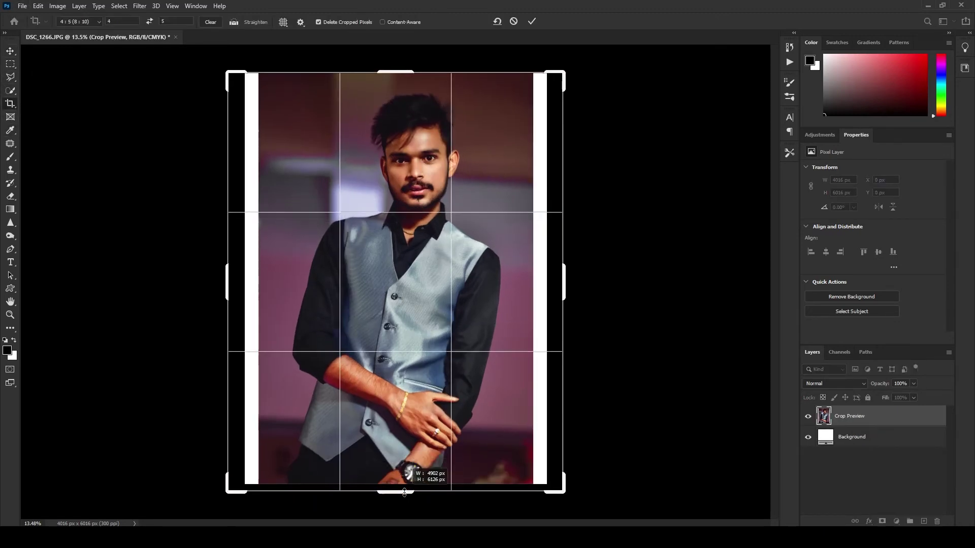
{"action": "key", "text": "Return"}
Content-aware fill the blank strips on the left and right sides.
{"action": "key", "text": "m"}
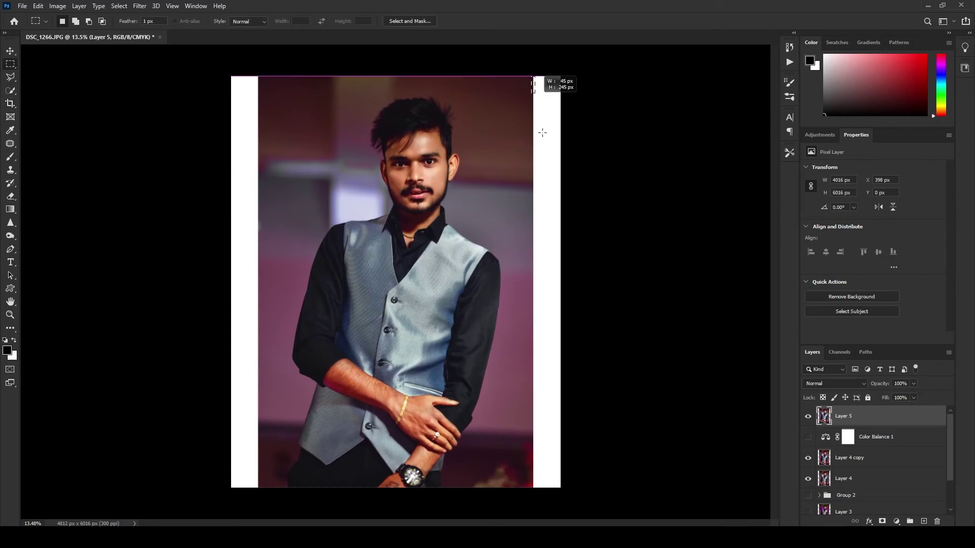
{"action": "left_click_drag", "start_coordinate": [532, 76], "coordinate": [569, 495]}
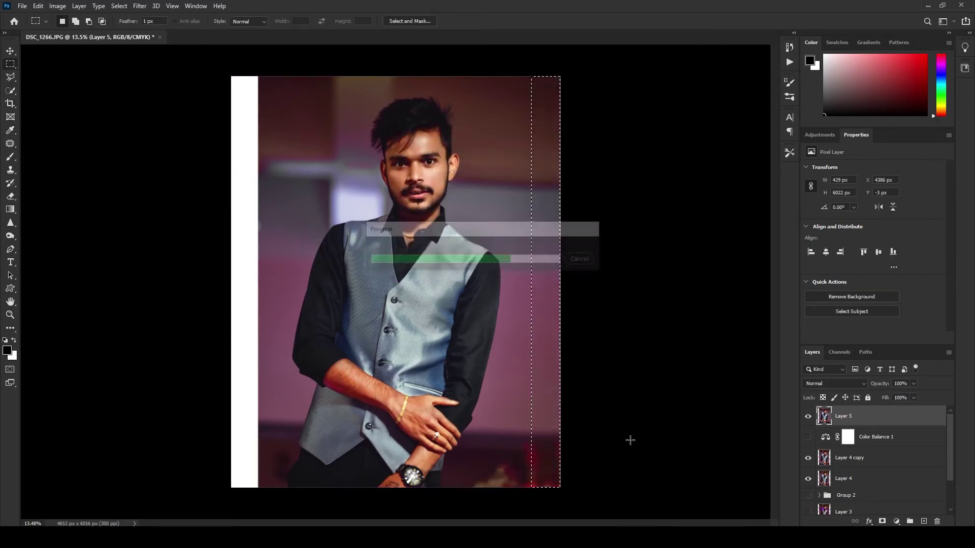
{"action": "mouse_move", "coordinate": [259, 76]}
{"action": "left_mouse_down"}
{"action": "mouse_move", "coordinate": [217, 287]}
{"action": "mouse_move", "coordinate": [218, 489]}
{"action": "left_mouse_up"}
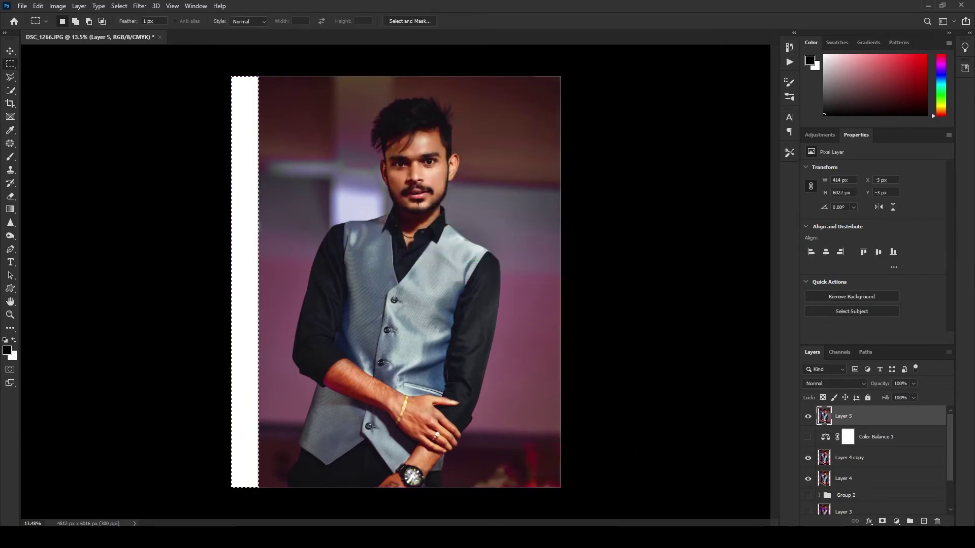
{"action": "key", "text": "shift+F5"}
{"action": "key", "text": "Return"}
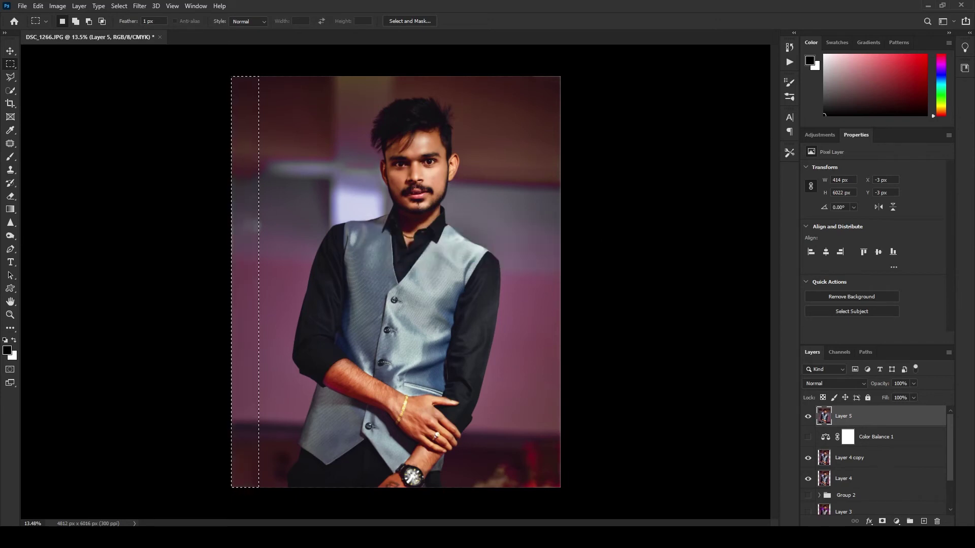
{"action": "key", "text": "ctrl+d"}
Patch the streak's left end with nearby background, then clone-stamp smooth background over it.
{"action": "scroll", "coordinate": [21, 143], "scroll_direction": "up", "scroll_amount": 5}
{"action": "left_click", "coordinate": [11, 143]}
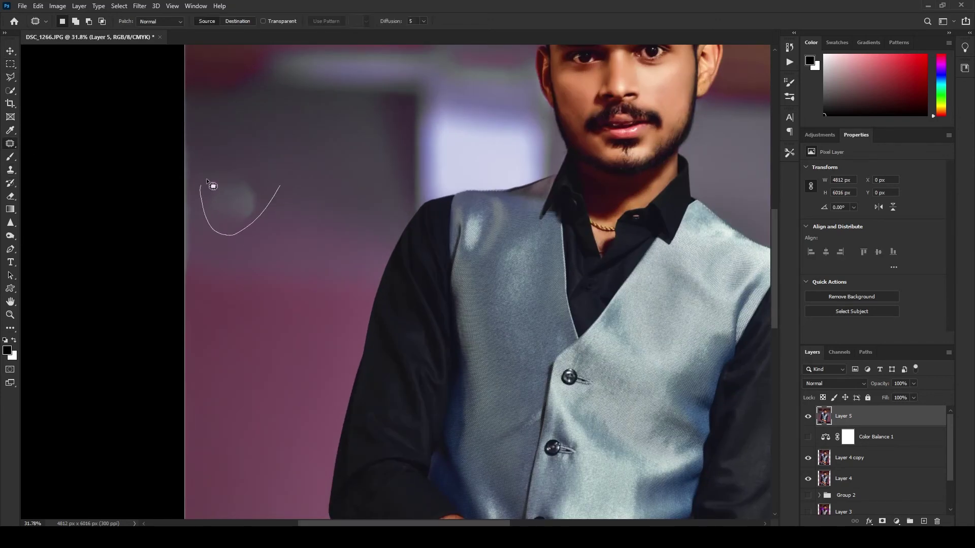
{"action": "scroll", "coordinate": [330, 215], "scroll_direction": "down", "scroll_amount": 3}
{"action": "scroll", "coordinate": [274, 160], "scroll_direction": "down", "scroll_amount": 2}
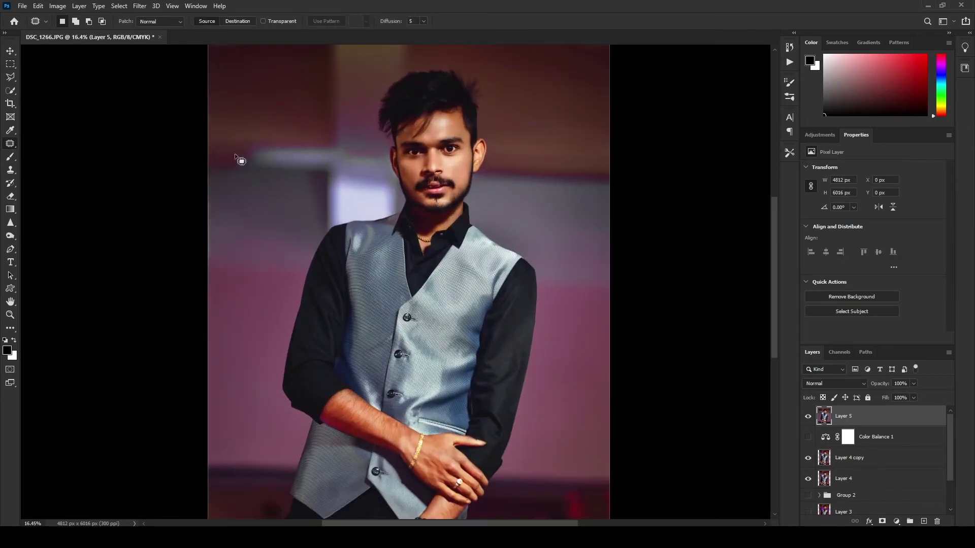
{"action": "mouse_move", "coordinate": [255, 149]}
{"action": "left_mouse_down"}
{"action": "mouse_move", "coordinate": [214, 160]}
{"action": "mouse_move", "coordinate": [292, 162]}
{"action": "left_mouse_up"}
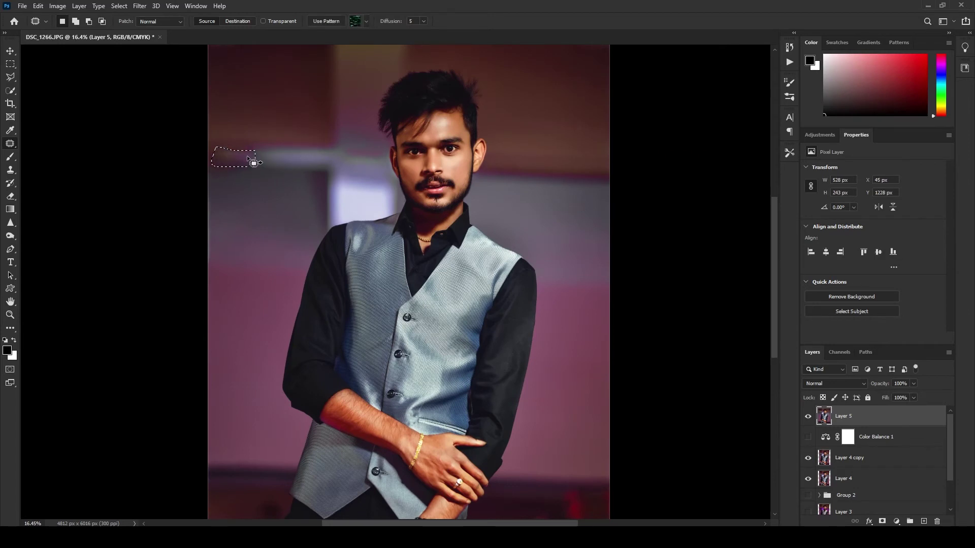
{"action": "left_click", "coordinate": [11, 170]}
{"action": "left_click", "coordinate": [280, 156], "text": "alt"}
{"action": "mouse_move", "coordinate": [228, 153]}
{"action": "left_mouse_down"}
{"action": "mouse_move", "coordinate": [254, 160]}
{"action": "mouse_move", "coordinate": [221, 150]}
{"action": "left_mouse_up"}
{"action": "key", "text": "ctrl+d"}
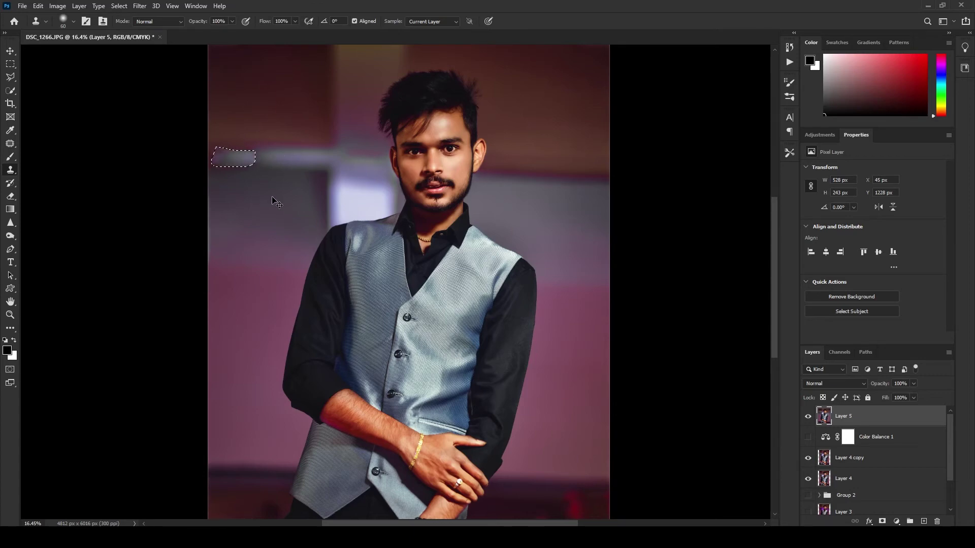
{"action": "scroll", "coordinate": [278, 201], "scroll_direction": "up", "scroll_amount": 3}
{"action": "scroll", "coordinate": [278, 201], "scroll_direction": "up", "scroll_amount": 3}
{"action": "left_click", "coordinate": [14, 154]}
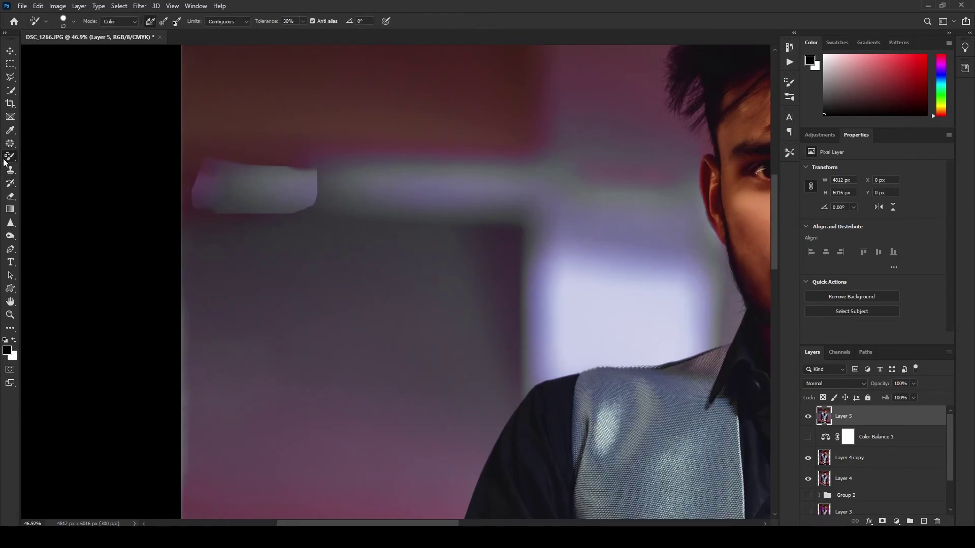
Blend the grey streak's hard edge with the Mixer Brush at size 100 and Mix 66%.
{"action": "left_click", "coordinate": [60, 185]}
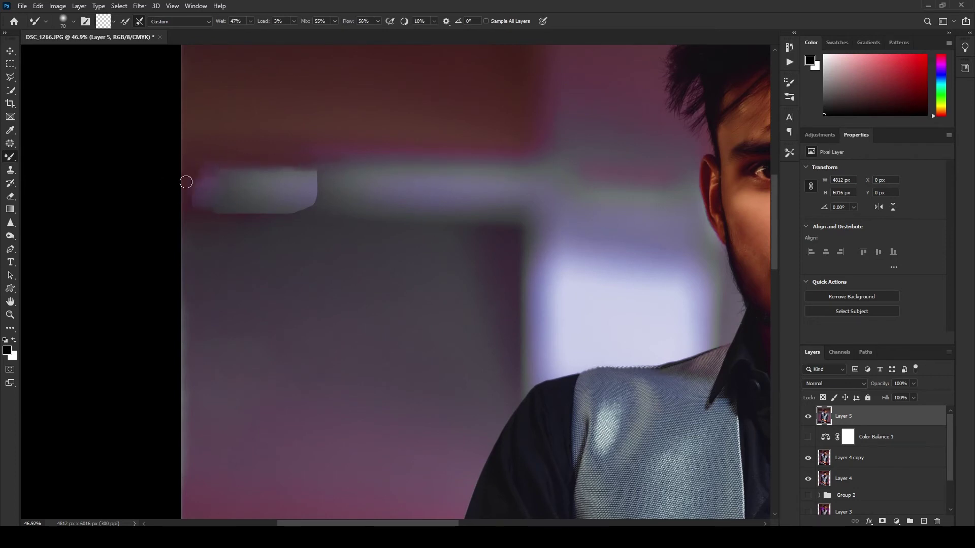
{"action": "left_click_drag", "start_coordinate": [355, 205], "coordinate": [300, 184]}
{"action": "key", "text": "bracketright"}
{"action": "key", "text": "bracketright"}
{"action": "key", "text": "bracketright"}
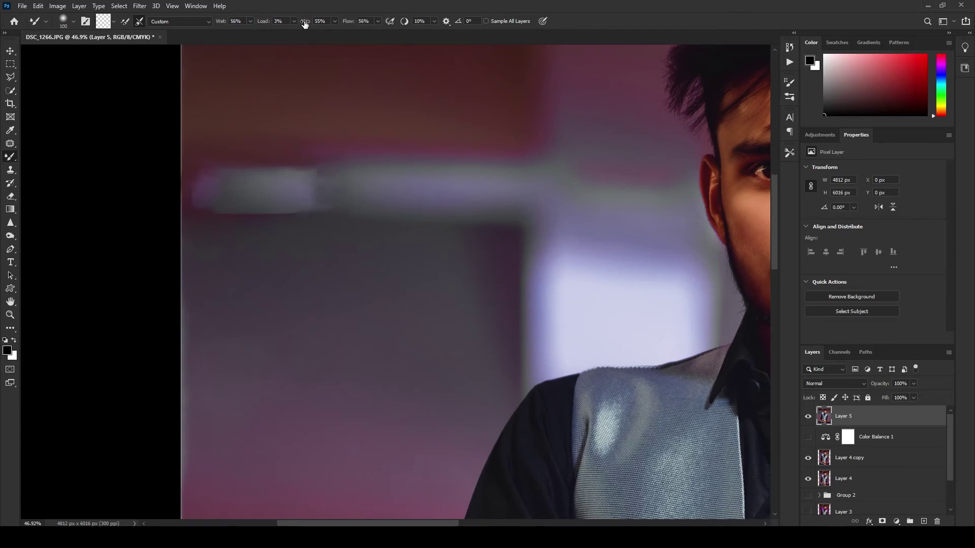
{"action": "left_click_drag", "start_coordinate": [305, 24], "coordinate": [310, 23]}
Soften the light band's lower edge and the faint streaks at its left end.
{"action": "scroll", "coordinate": [283, 218], "scroll_direction": "down", "scroll_amount": 3}
{"action": "scroll", "coordinate": [322, 257], "scroll_direction": "down", "scroll_amount": 2}
{"action": "scroll", "coordinate": [296, 170], "scroll_direction": "up", "scroll_amount": 6}
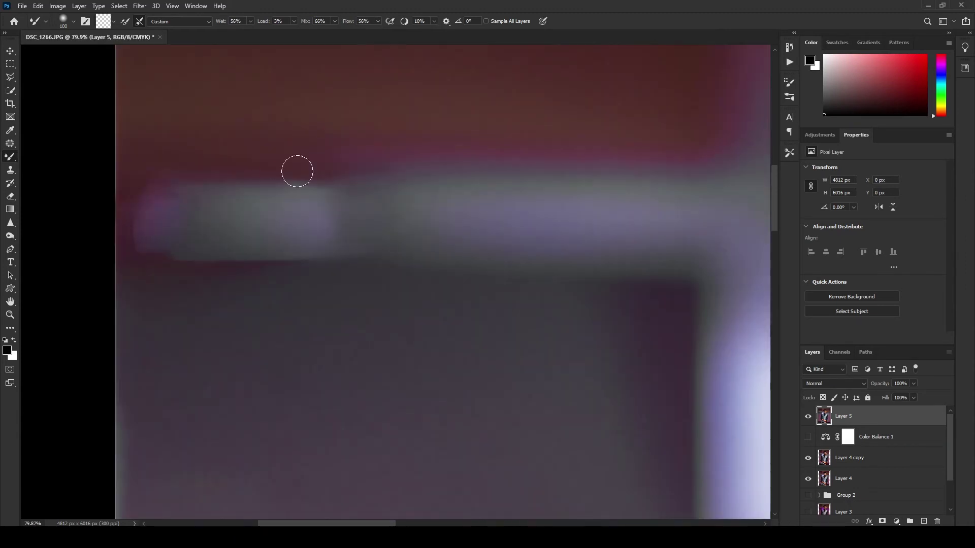
{"action": "mouse_move", "coordinate": [291, 252]}
{"action": "left_mouse_down"}
{"action": "mouse_move", "coordinate": [239, 269]}
{"action": "mouse_move", "coordinate": [284, 255]}
{"action": "mouse_move", "coordinate": [364, 194]}
{"action": "mouse_move", "coordinate": [368, 220]}
{"action": "mouse_move", "coordinate": [304, 220]}
{"action": "mouse_move", "coordinate": [371, 219]}
{"action": "left_mouse_up"}
{"action": "mouse_move", "coordinate": [147, 198]}
{"action": "left_mouse_down"}
{"action": "mouse_move", "coordinate": [192, 276]}
{"action": "mouse_move", "coordinate": [103, 270]}
{"action": "left_mouse_up"}
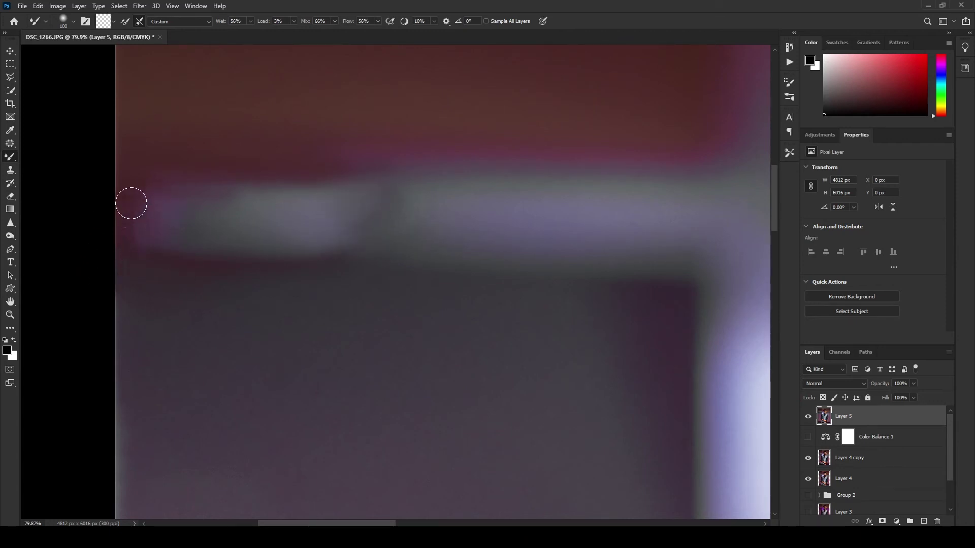
{"action": "scroll", "coordinate": [130, 203], "scroll_direction": "down", "scroll_amount": 5}
{"action": "scroll", "coordinate": [203, 257], "scroll_direction": "up", "scroll_amount": 2}
{"action": "scroll", "coordinate": [195, 259], "scroll_direction": "up", "scroll_amount": 2}
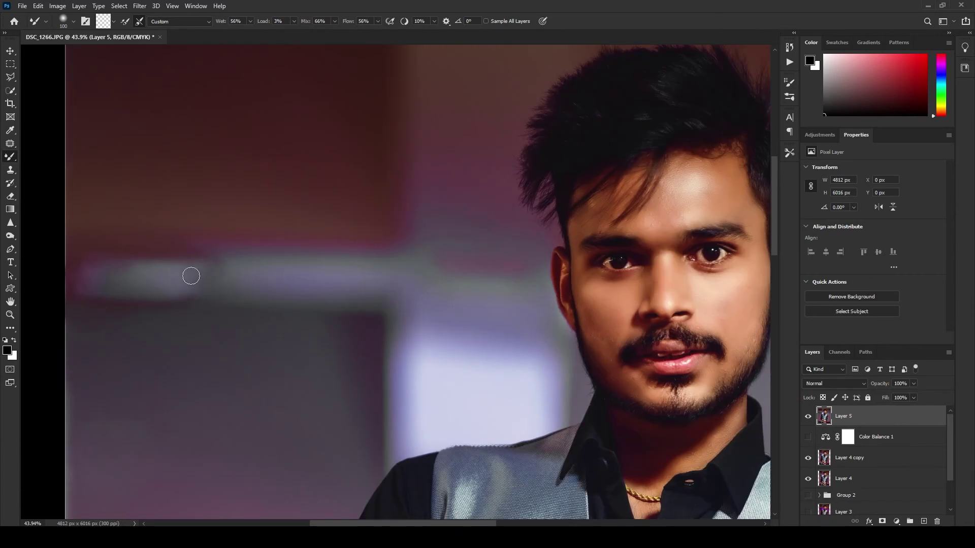
{"action": "scroll", "coordinate": [191, 276], "scroll_direction": "down", "scroll_amount": 3}
{"action": "scroll", "coordinate": [211, 342], "scroll_direction": "up", "scroll_amount": 3}
{"action": "scroll", "coordinate": [239, 331], "scroll_direction": "down", "scroll_amount": 2}
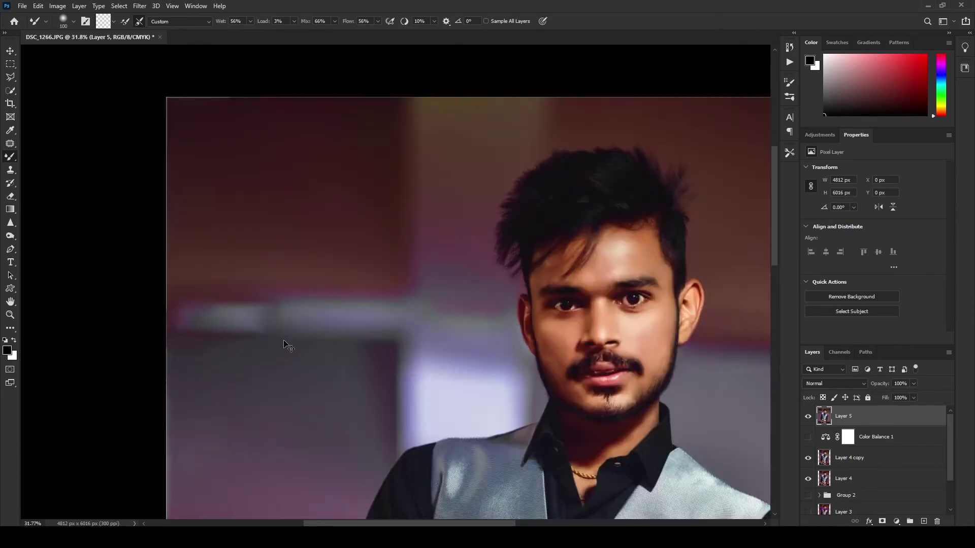
{"action": "scroll", "coordinate": [285, 344], "scroll_direction": "down", "scroll_amount": 3}
{"action": "scroll", "coordinate": [285, 203], "scroll_direction": "up", "scroll_amount": 4}
{"action": "scroll", "coordinate": [286, 185], "scroll_direction": "up", "scroll_amount": 1}
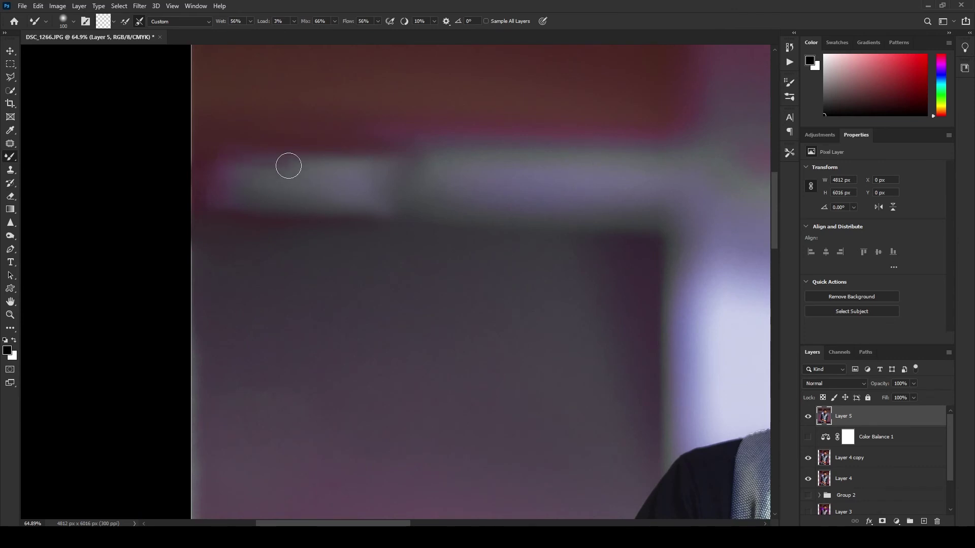
{"action": "scroll", "coordinate": [311, 194], "scroll_direction": "down", "scroll_amount": 3}
{"action": "scroll", "coordinate": [246, 149], "scroll_direction": "up", "scroll_amount": 3}
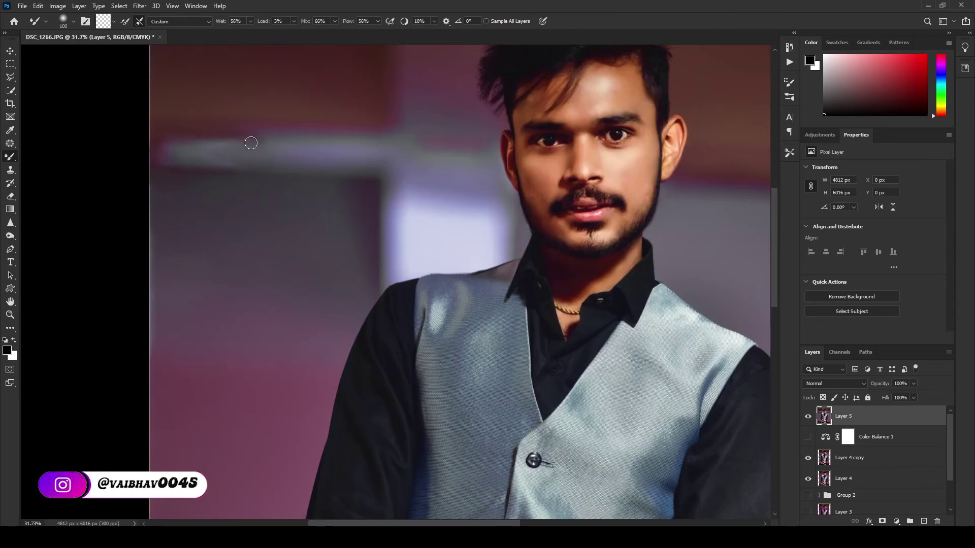
{"action": "scroll", "coordinate": [247, 173], "scroll_direction": "down", "scroll_amount": 3}
{"action": "scroll", "coordinate": [292, 166], "scroll_direction": "up", "scroll_amount": 4}
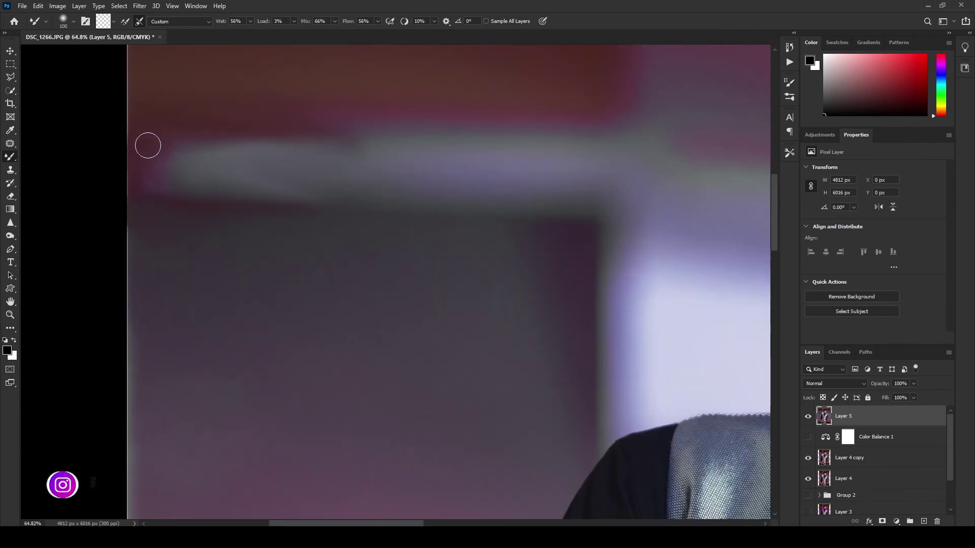
{"action": "scroll", "coordinate": [255, 239], "scroll_direction": "down", "scroll_amount": 3}
{"action": "scroll", "coordinate": [377, 359], "scroll_direction": "down", "scroll_amount": 3}
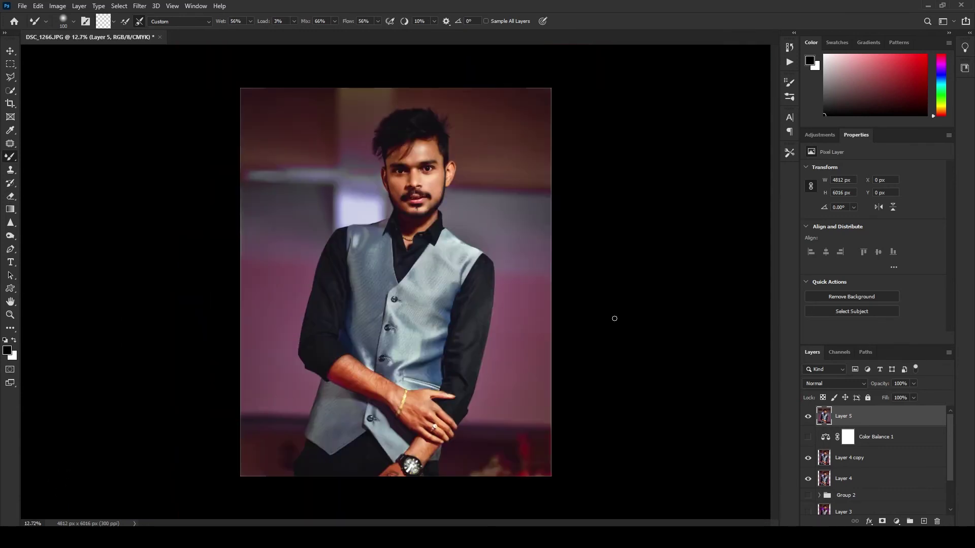
Show Layer 5 and spot-heal down both image edges with a size-200 brush.
{"action": "left_click", "coordinate": [808, 417]}
{"action": "right_click", "coordinate": [10, 143]}
{"action": "left_click", "coordinate": [46, 142]}
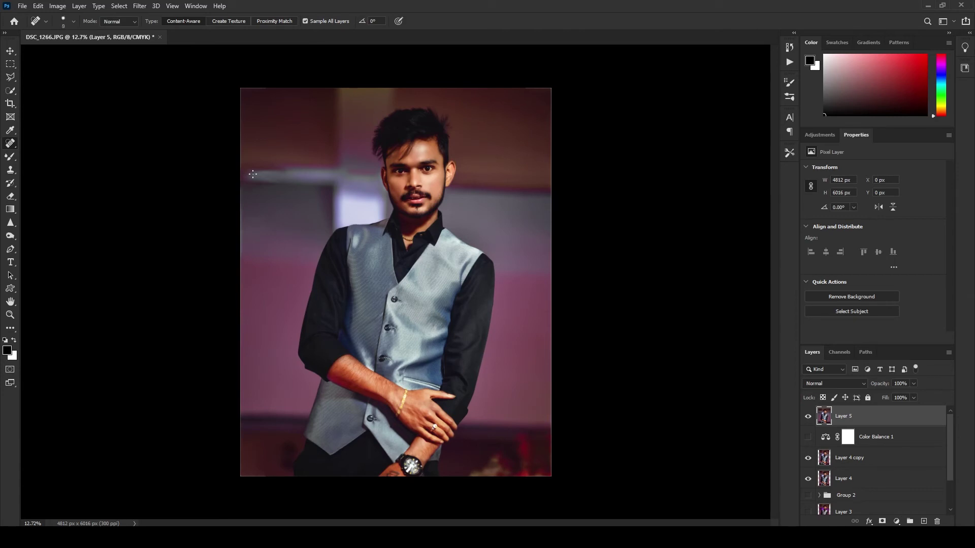
{"action": "key", "text": "bracketright"}
{"action": "left_click_drag", "start_coordinate": [242, 93], "coordinate": [235, 158]}
{"action": "left_click_drag", "start_coordinate": [234, 209], "coordinate": [228, 423]}
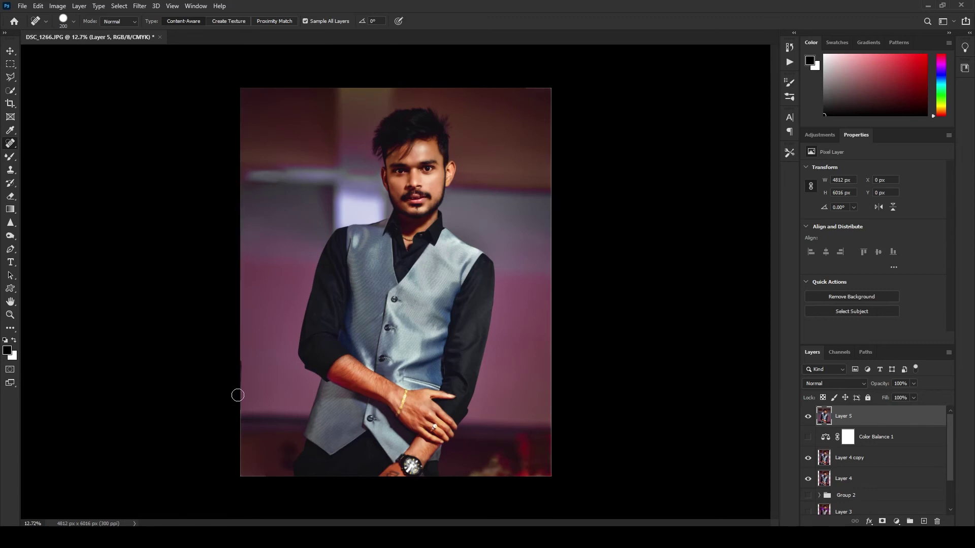
{"action": "left_click_drag", "start_coordinate": [239, 361], "coordinate": [233, 452]}
{"action": "left_click_drag", "start_coordinate": [550, 94], "coordinate": [549, 475]}
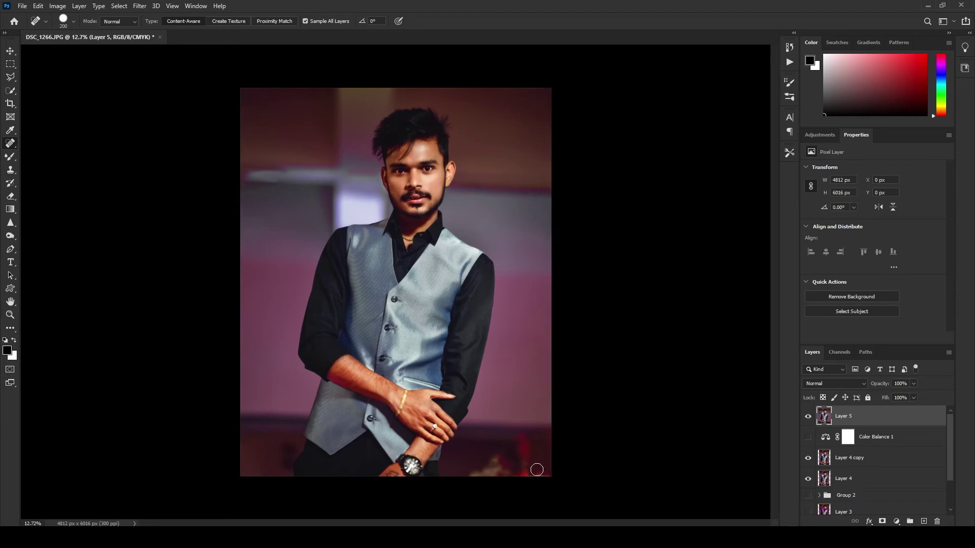
Drag a lens-flare PNG from the Downloads folder onto the portrait as a new layer.
{"action": "scroll", "coordinate": [502, 467], "scroll_direction": "down", "scroll_amount": 3}
{"action": "scroll", "coordinate": [488, 350], "scroll_direction": "up", "scroll_amount": 2}
{"action": "scroll", "coordinate": [508, 315], "scroll_direction": "down", "scroll_amount": 1}
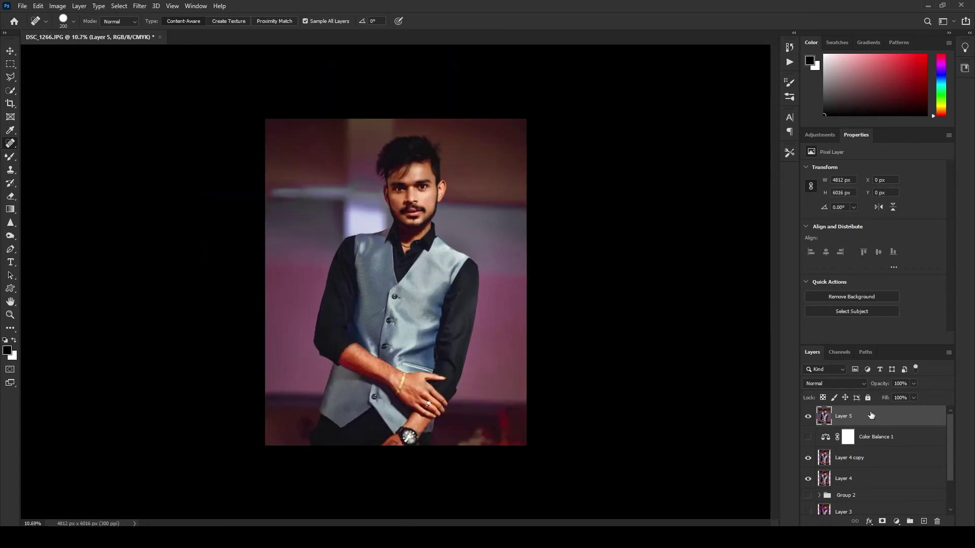
{"action": "key", "text": "v"}
{"action": "scroll", "coordinate": [500, 404], "scroll_direction": "up", "scroll_amount": 2}
{"action": "scroll", "coordinate": [478, 406], "scroll_direction": "down", "scroll_amount": 2}
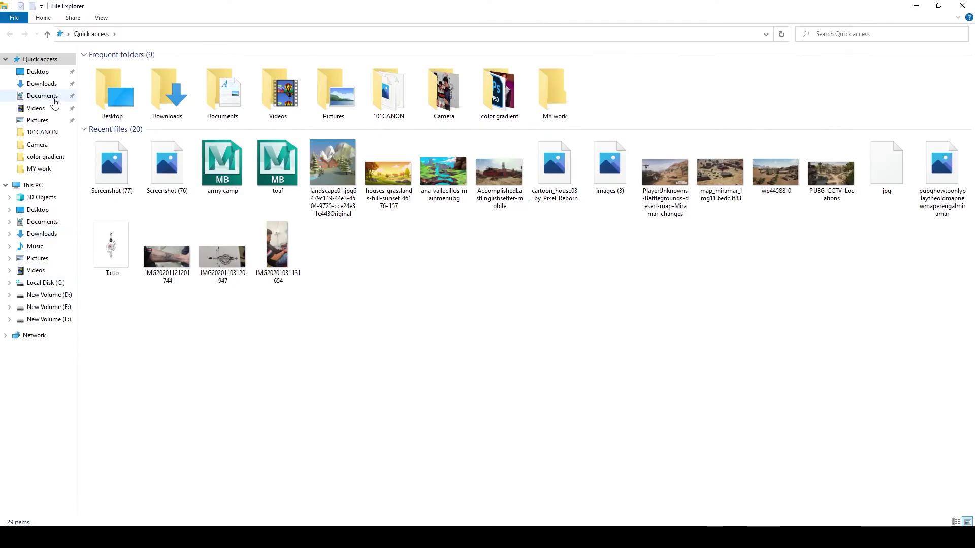
{"action": "left_click", "coordinate": [42, 84]}
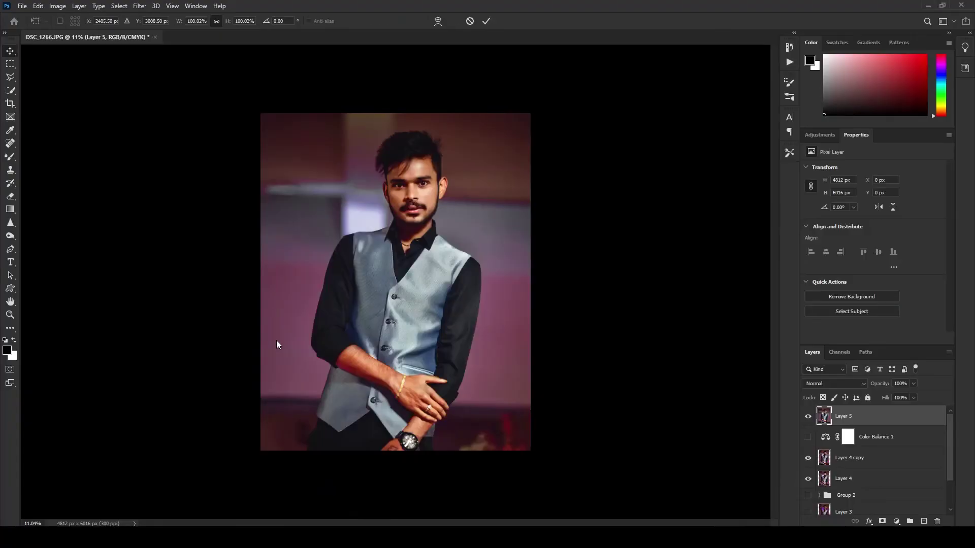
{"action": "mouse_move", "coordinate": [278, 185]}
{"action": "left_mouse_down"}
{"action": "mouse_move", "coordinate": [420, 258]}
{"action": "mouse_move", "coordinate": [618, 98]}
{"action": "left_mouse_up"}
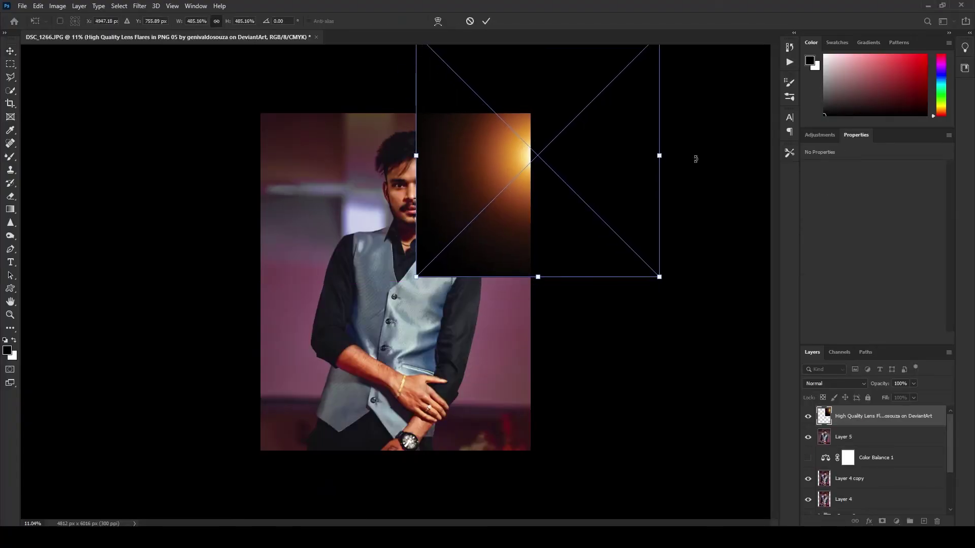
Place the lens flare, set it to Screen blending and resize it.
{"action": "key", "text": "Return"}
{"action": "key", "text": "ctrl+minus"}
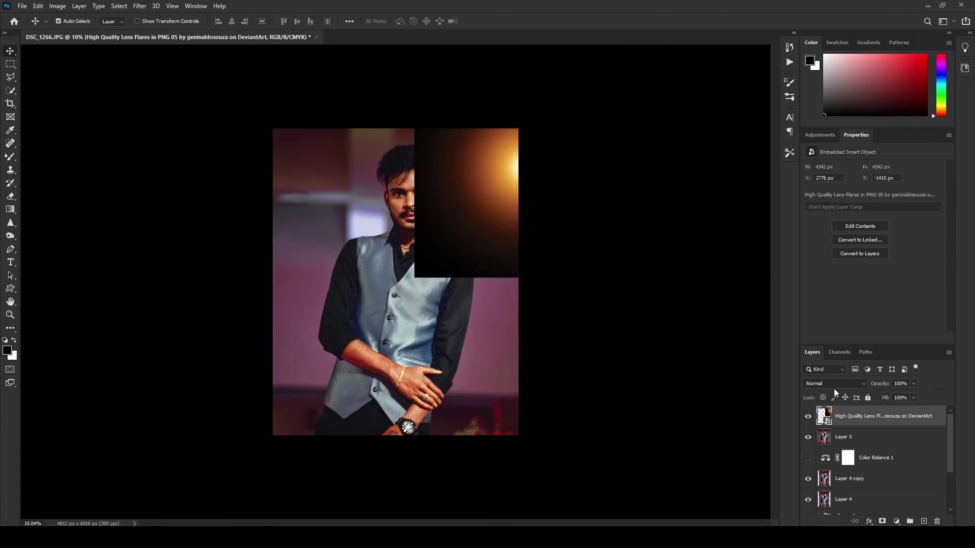
{"action": "left_click", "coordinate": [835, 384]}
{"action": "key", "text": "ctrl+t"}
{"action": "mouse_move", "coordinate": [635, 55]}
{"action": "left_mouse_down"}
{"action": "mouse_move", "coordinate": [608, 66]}
{"action": "mouse_move", "coordinate": [607, 85]}
{"action": "left_mouse_up"}
{"action": "left_click_drag", "start_coordinate": [525, 247], "coordinate": [527, 302]}
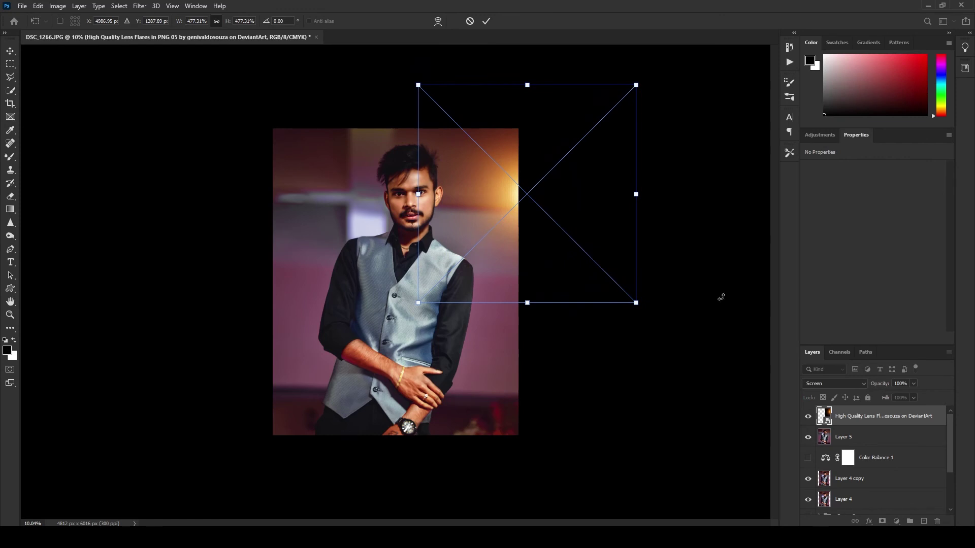
{"action": "key", "text": "Return"}
Lower the flare's opacity to 27% and move and enlarge it over the top right.
{"action": "left_click", "coordinate": [913, 383]}
{"action": "left_click_drag", "start_coordinate": [917, 395], "coordinate": [880, 395]}
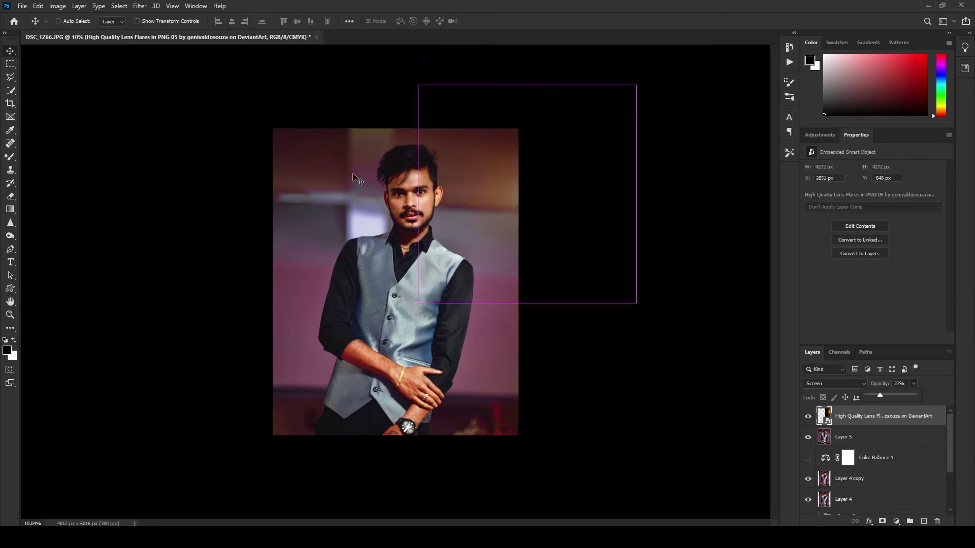
{"action": "scroll", "coordinate": [200, 178], "scroll_direction": "down", "scroll_amount": 1}
{"action": "scroll", "coordinate": [538, 200], "scroll_direction": "up", "scroll_amount": 2}
{"action": "key", "text": "ctrl+t"}
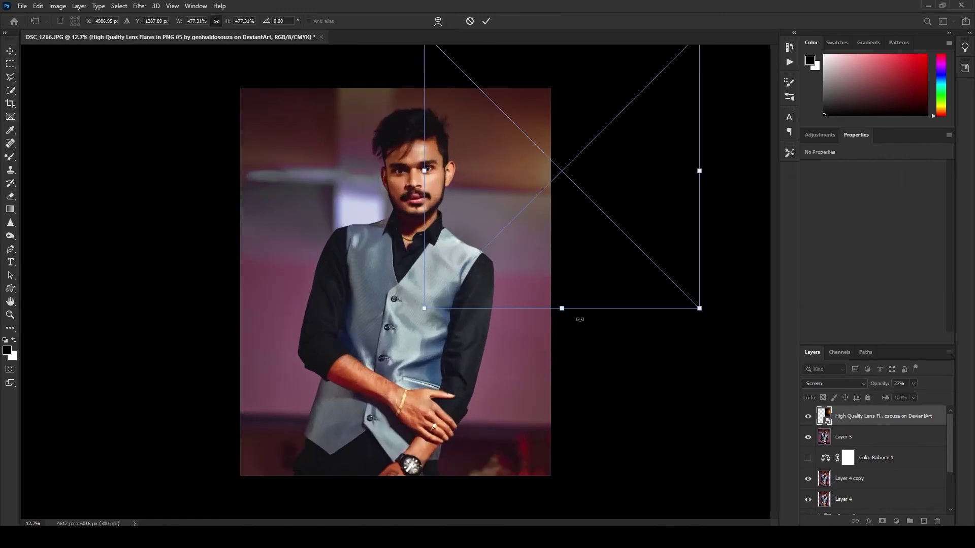
{"action": "left_click_drag", "start_coordinate": [562, 121], "coordinate": [562, 148]}
{"action": "left_click_drag", "start_coordinate": [704, 50], "coordinate": [721, 41]}
{"action": "key", "text": "Return"}
{"action": "key", "text": "ctrl+minus"}
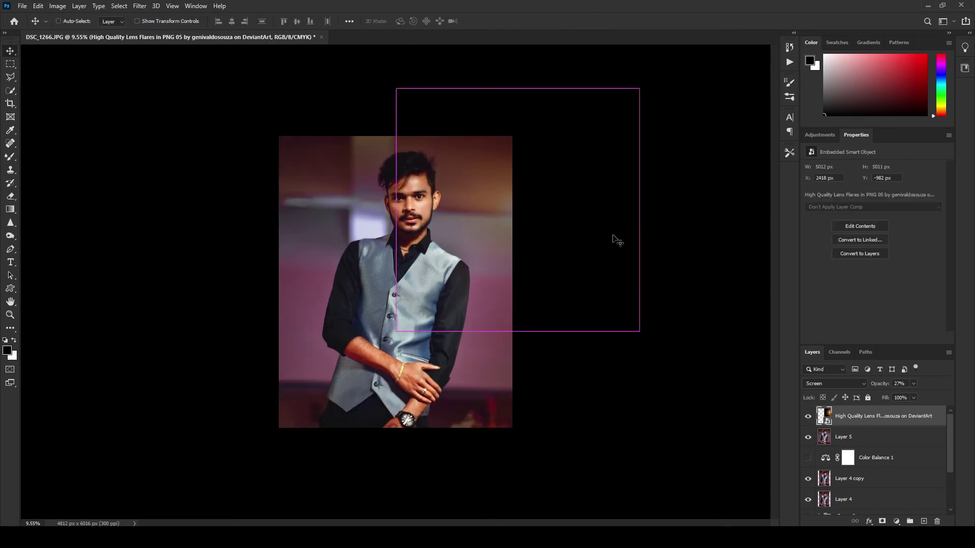
{"action": "key", "text": "ctrl+plus"}
{"action": "left_click", "coordinate": [162, 200], "text": "ctrl"}
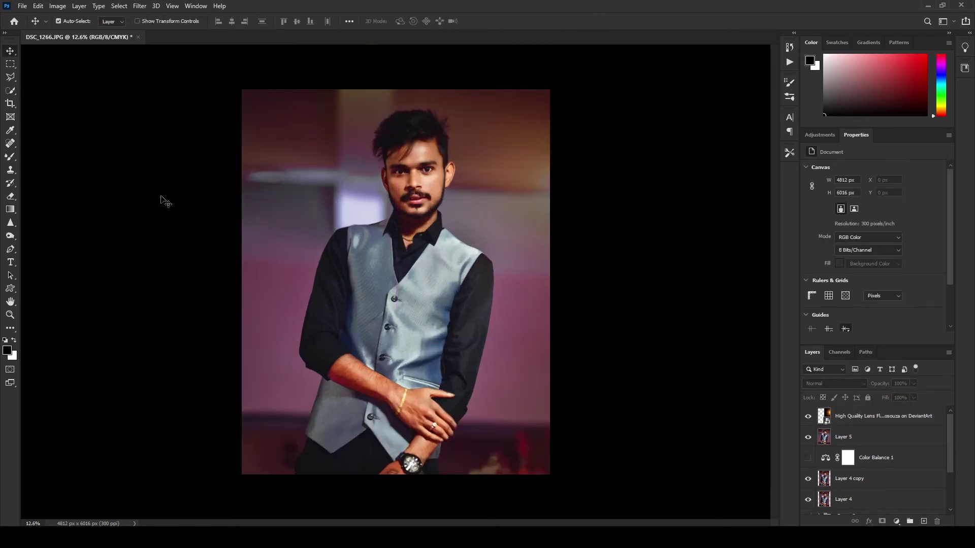
Cancel a Save As to drive F: and stamp all visible layers into Layer 6.
{"action": "key", "text": "ctrl+shift+s"}
{"action": "left_click", "coordinate": [179, 25]}
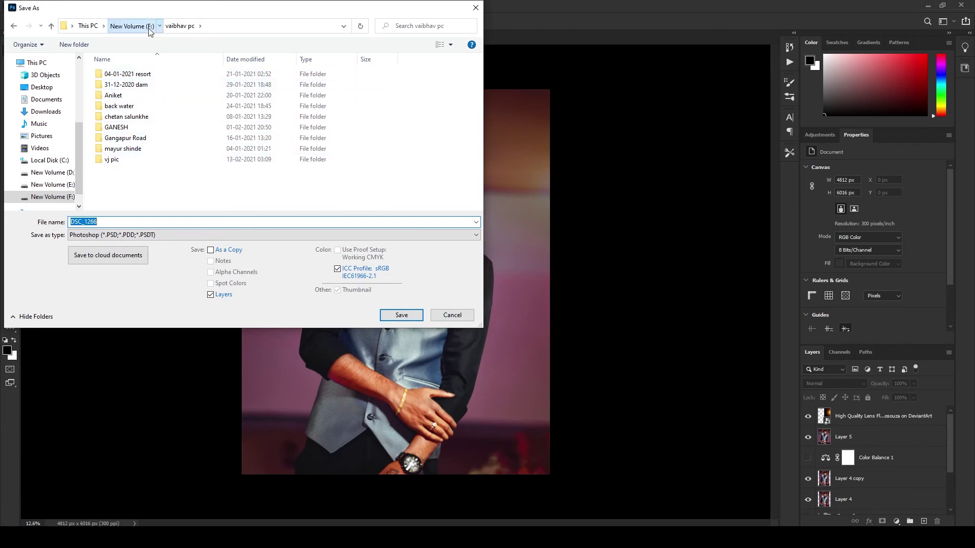
{"action": "left_click", "coordinate": [131, 26]}
{"action": "key", "text": "Escape"}
{"action": "left_click", "coordinate": [819, 424]}
{"action": "key", "text": "ctrl+alt+shift+e"}
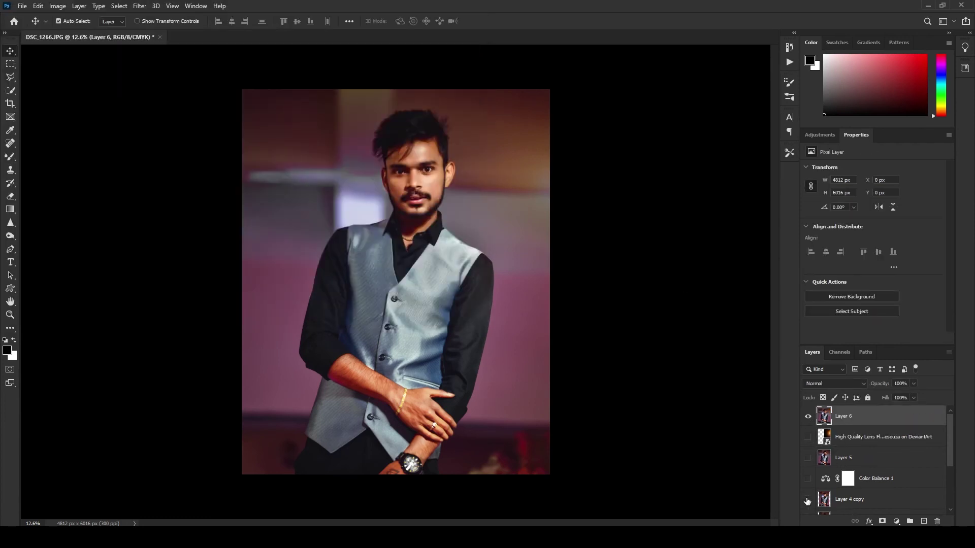
Solo Layer 6, then restore all layers to compare it against the full image.
{"action": "left_click", "coordinate": [809, 417], "text": "alt"}
{"action": "left_click", "coordinate": [808, 416], "text": "alt"}
{"action": "scroll", "coordinate": [191, 148], "scroll_direction": "up", "scroll_amount": 2}
Smear the pale streak's left end out to the image's left edge with the Mixer Brush.
{"action": "key", "text": "b"}
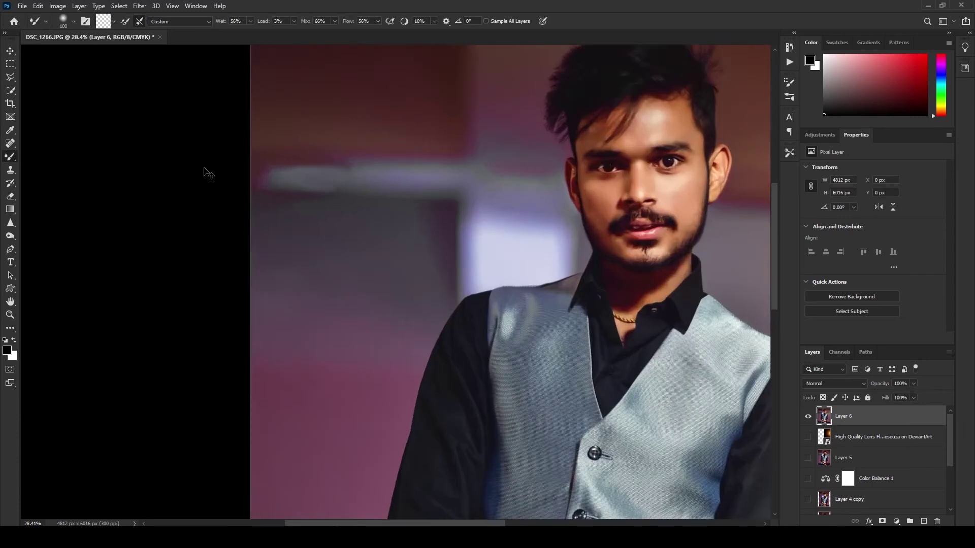
{"action": "scroll", "coordinate": [206, 170], "scroll_direction": "up", "scroll_amount": 3}
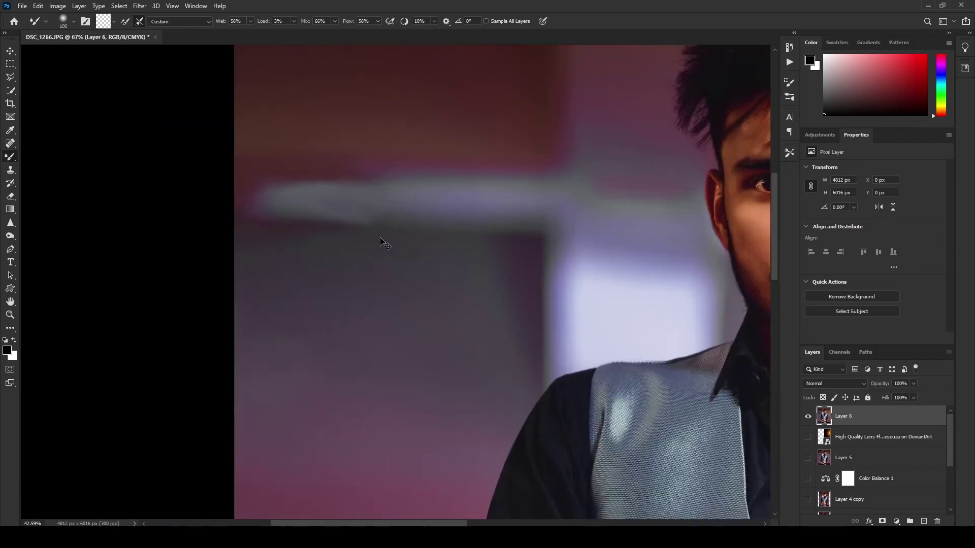
{"action": "scroll", "coordinate": [353, 213], "scroll_direction": "down", "scroll_amount": 2}
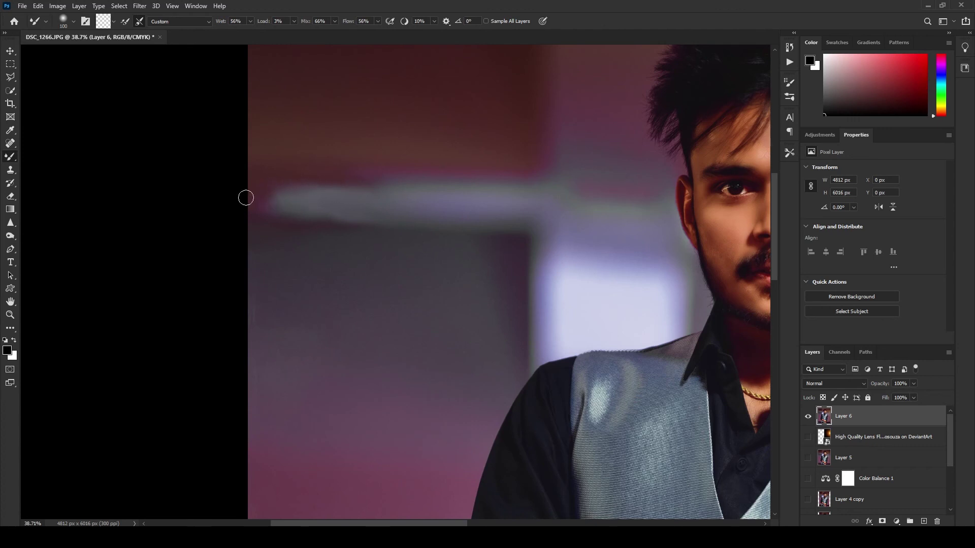
{"action": "scroll", "coordinate": [320, 188], "scroll_direction": "down", "scroll_amount": 1}
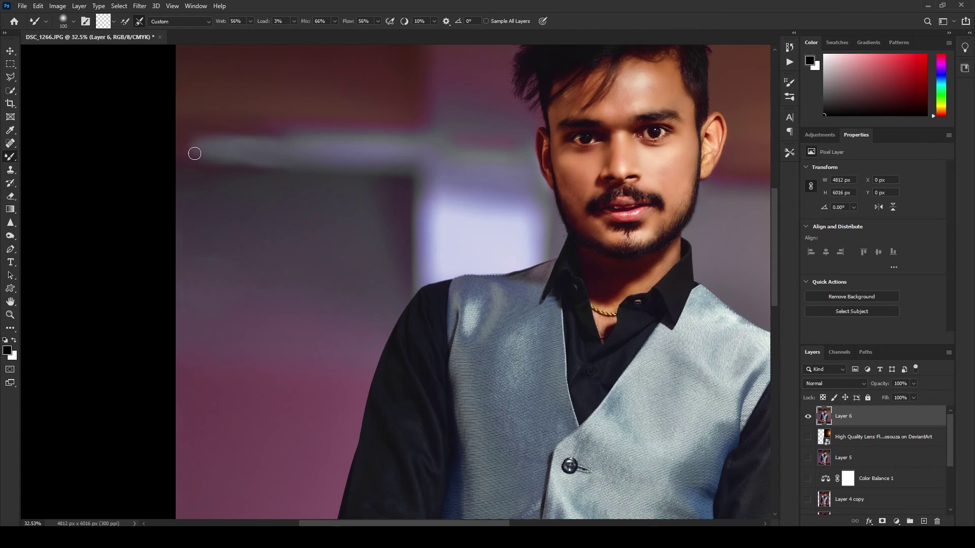
{"action": "left_click_drag", "start_coordinate": [203, 148], "coordinate": [236, 160]}
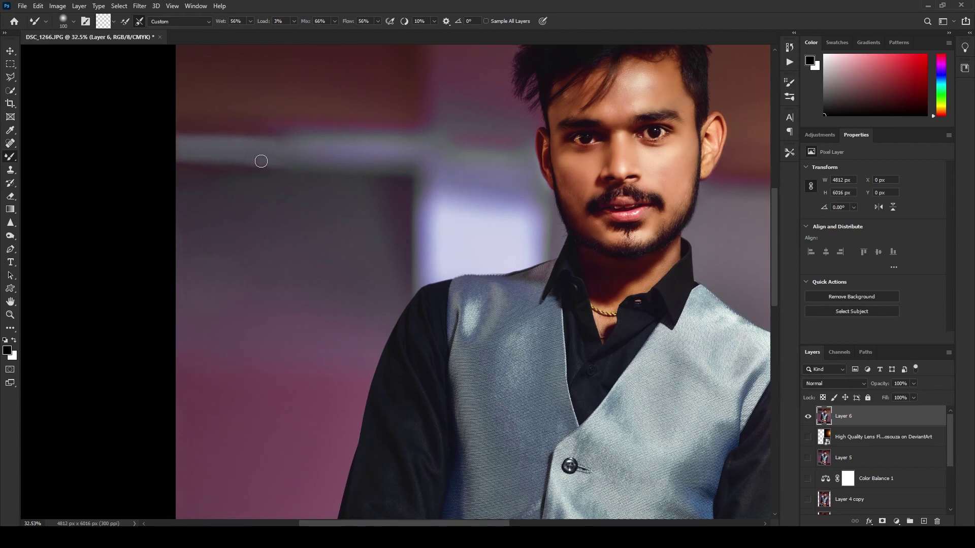
{"action": "scroll", "coordinate": [217, 161], "scroll_direction": "down", "scroll_amount": 3}
{"action": "scroll", "coordinate": [220, 138], "scroll_direction": "up", "scroll_amount": 2}
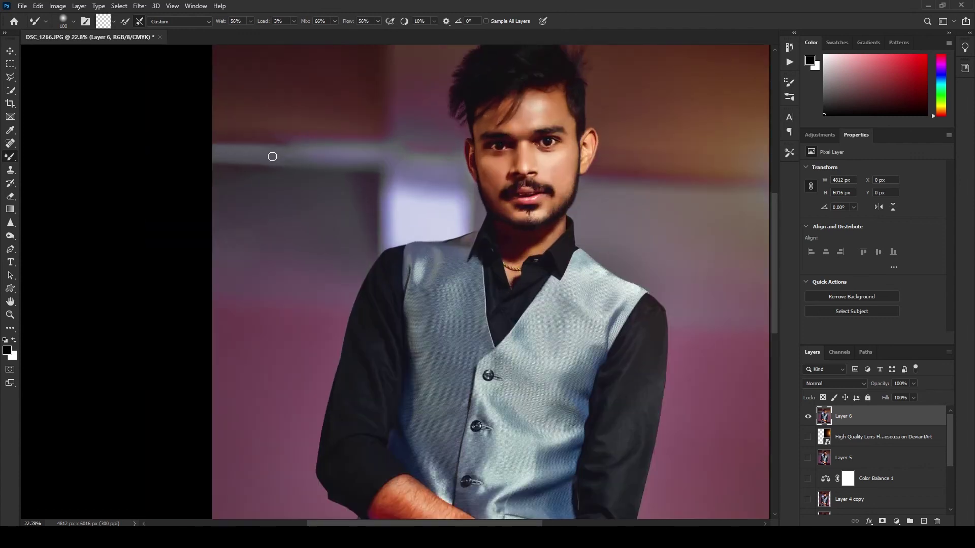
{"action": "scroll", "coordinate": [270, 183], "scroll_direction": "up", "scroll_amount": 3}
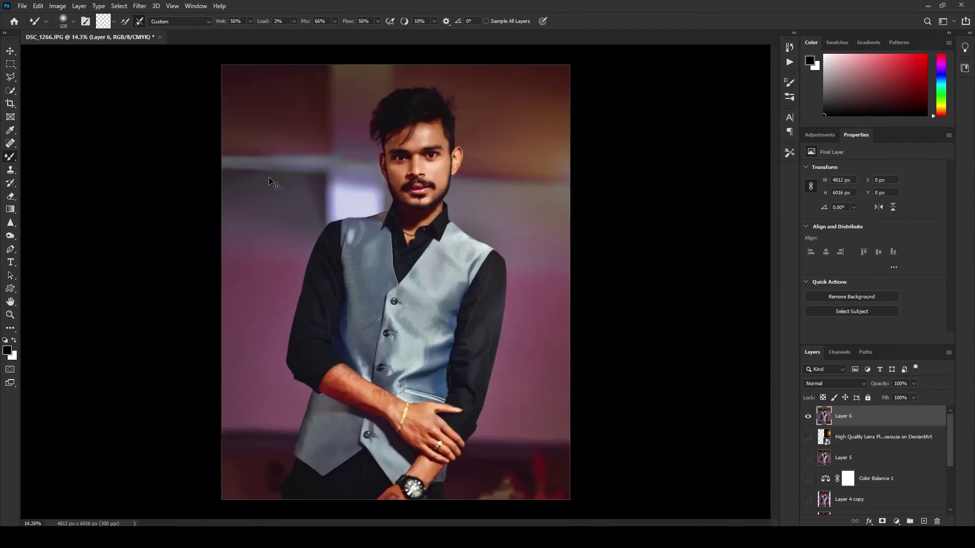